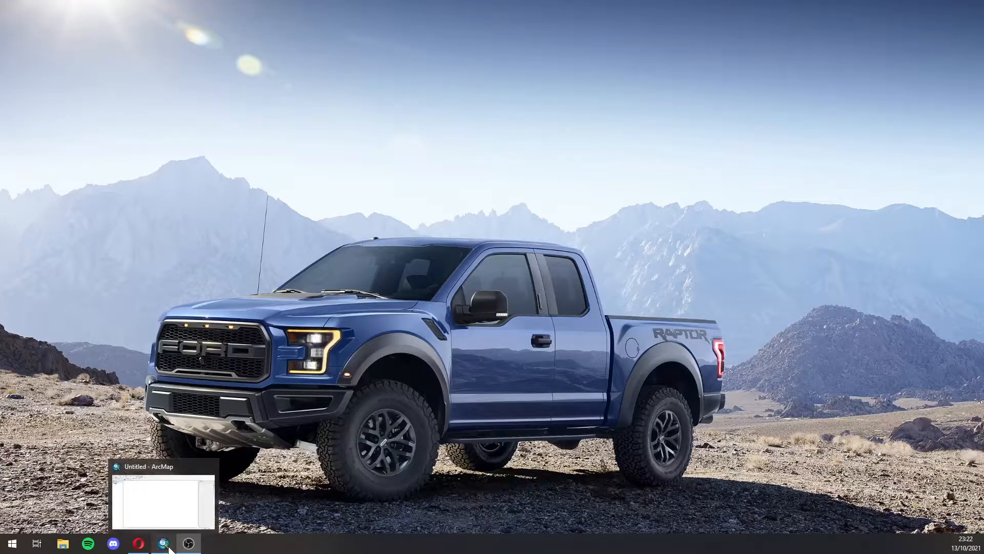
Switch to ArcMap and add the shapefile MergeIntersPL2012kedua_10Selection.shp from its connected PL Series folder to the map.
click(169, 546)
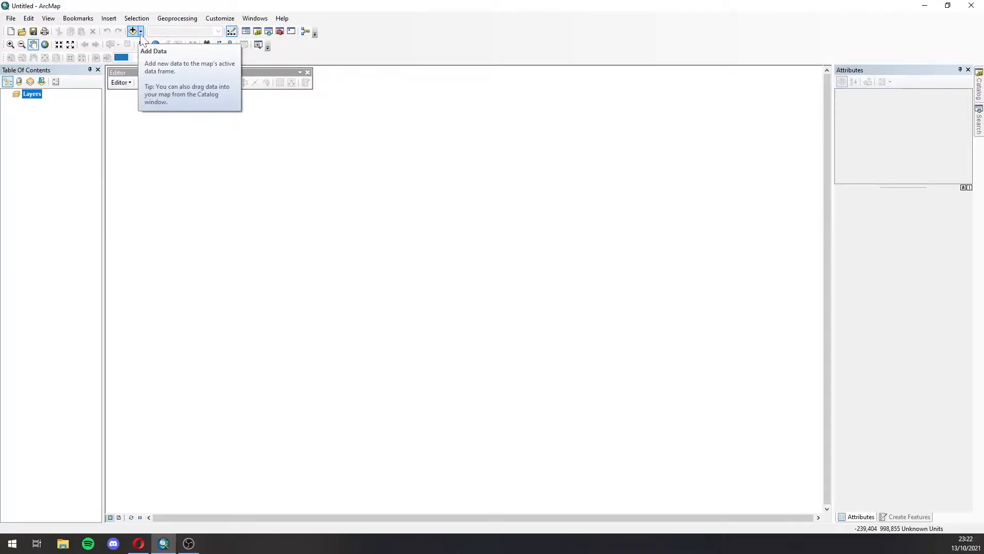
click(140, 33)
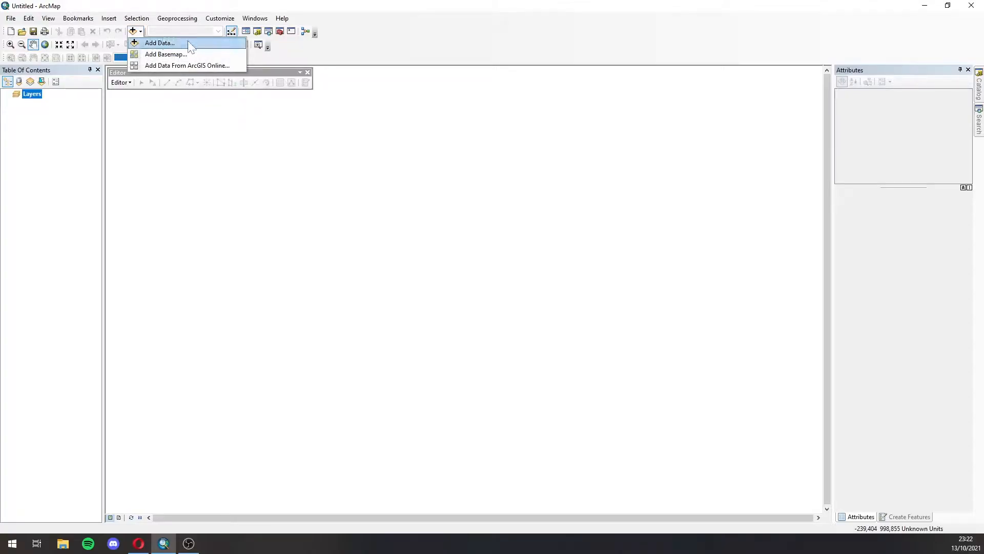
click(146, 43)
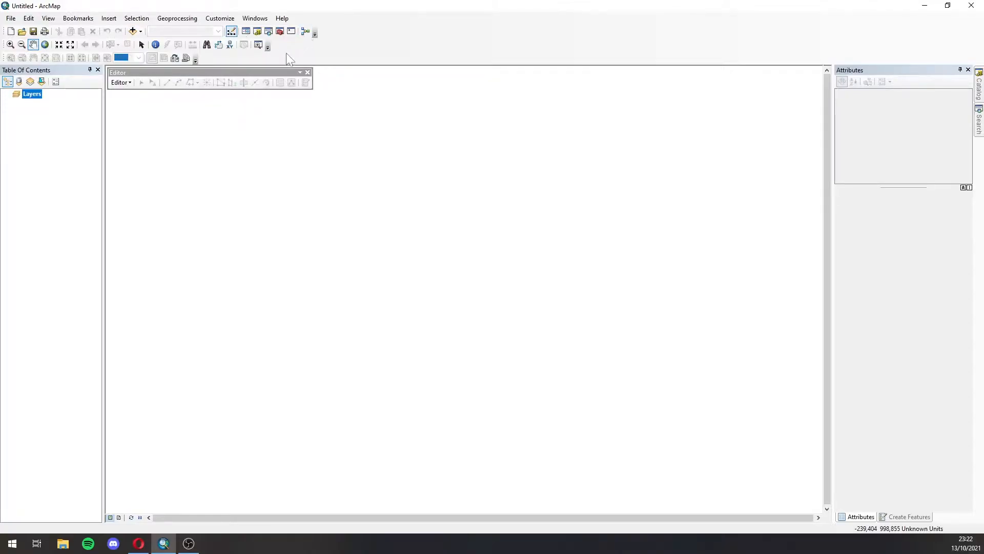
click(142, 33)
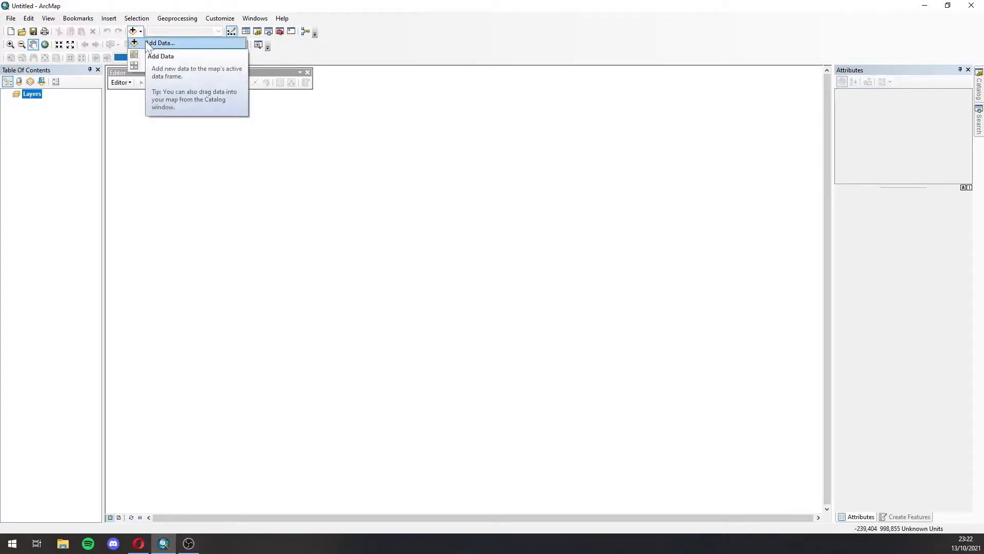
click(146, 42)
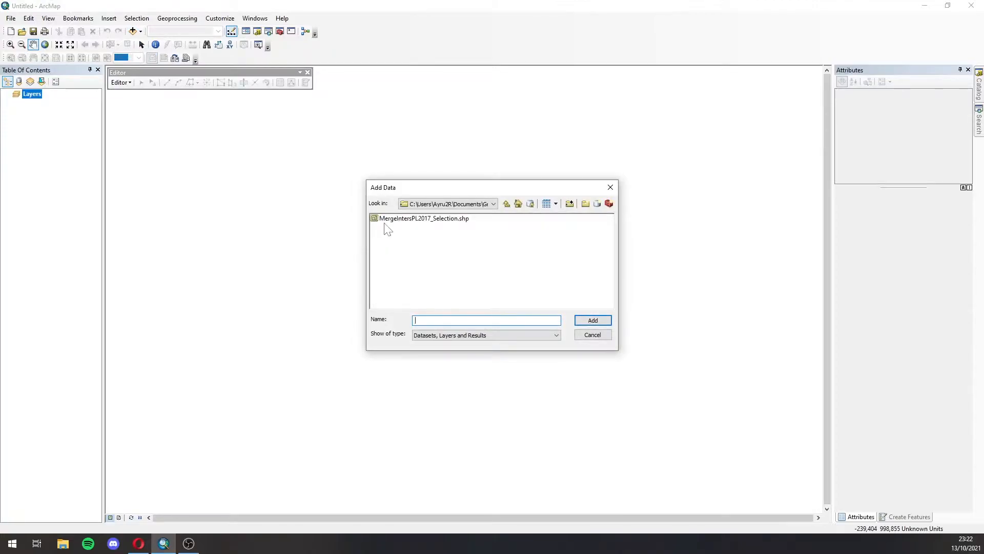
click(493, 204)
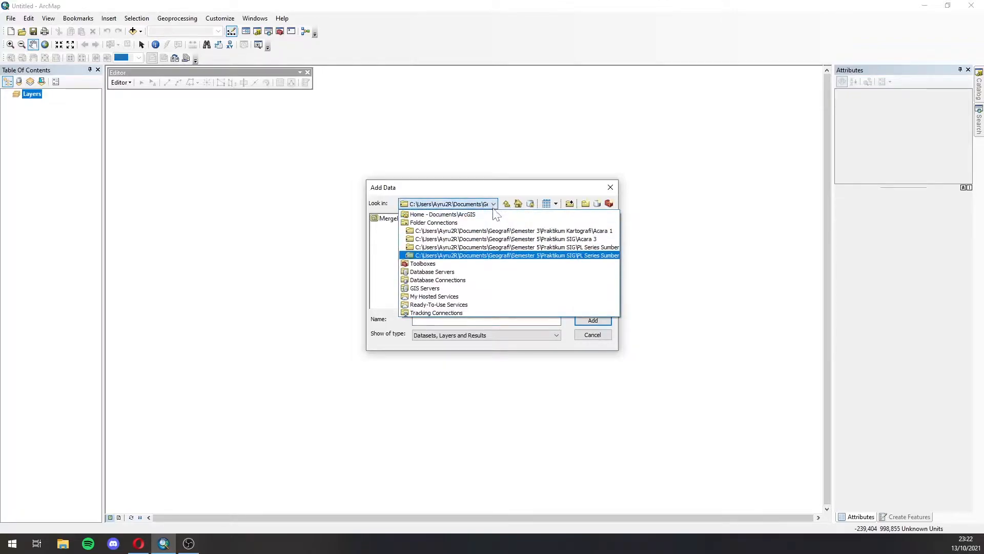
click(461, 255)
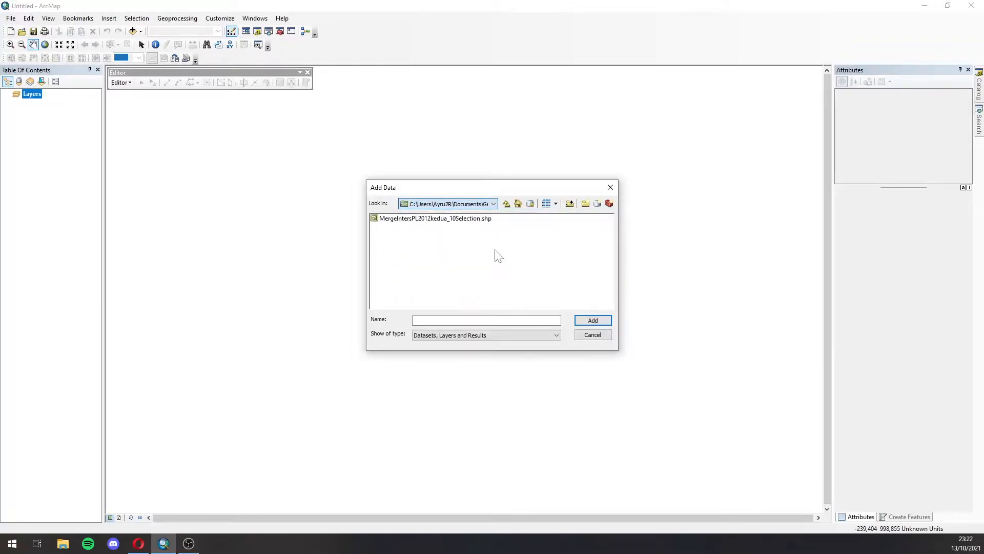
click(453, 219)
click(589, 320)
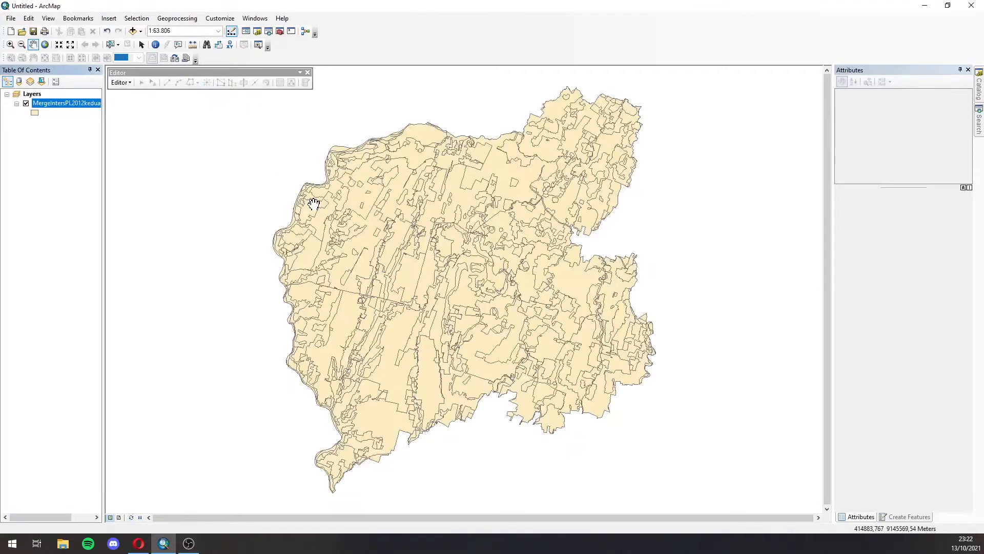
Add the shapefile MergeIntersPL2017_Selection.shp from the other connected PL Series folder to the map.
click(133, 31)
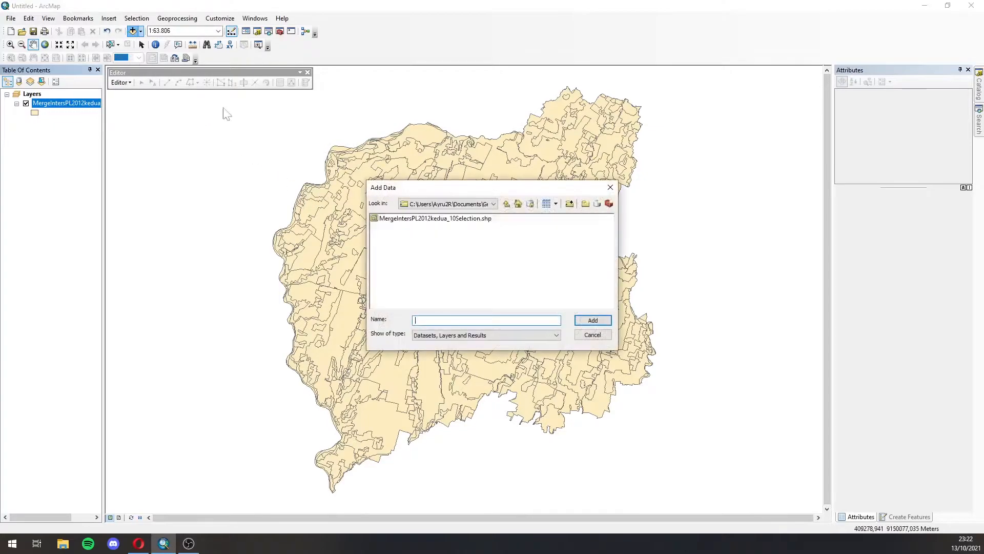
click(493, 203)
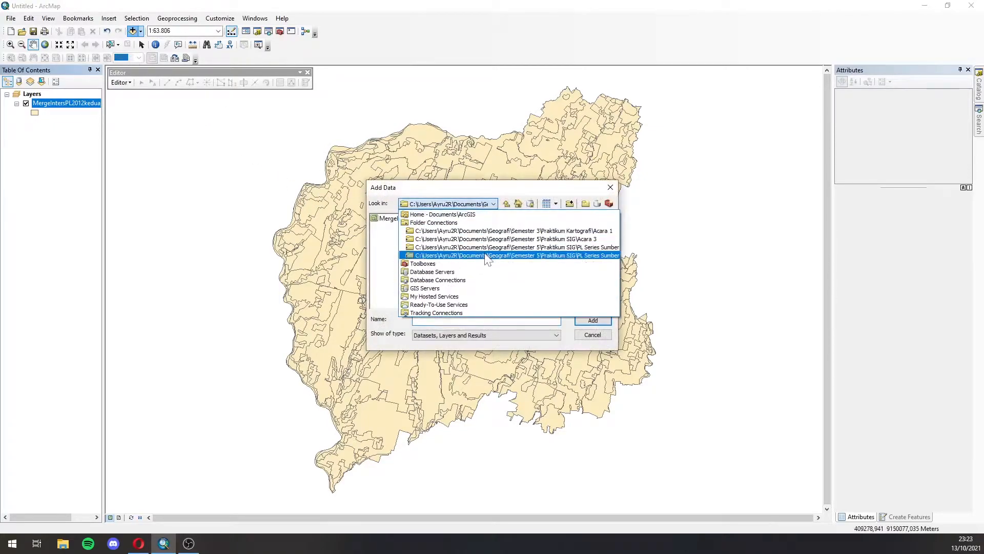
click(486, 256)
click(464, 218)
click(582, 321)
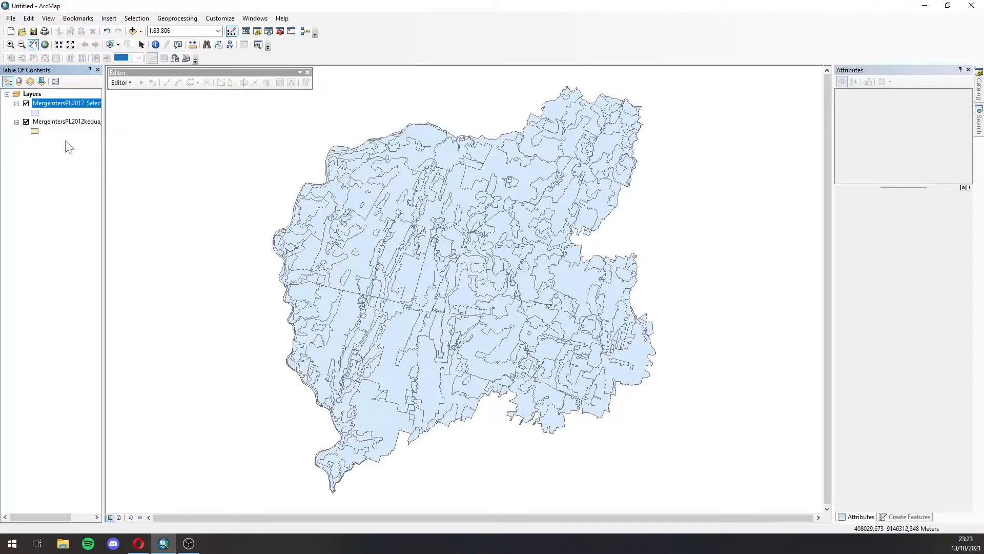
Symbolize the MergeIntersPL2017_Selection layer by unique values of the PENUTUP_LA field, including all its values.
right_click(66, 107)
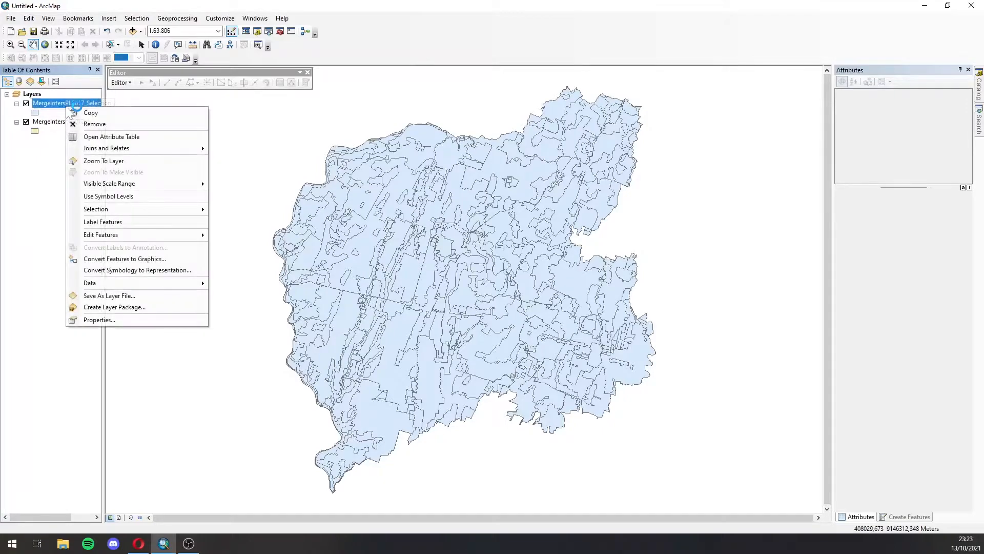
click(112, 320)
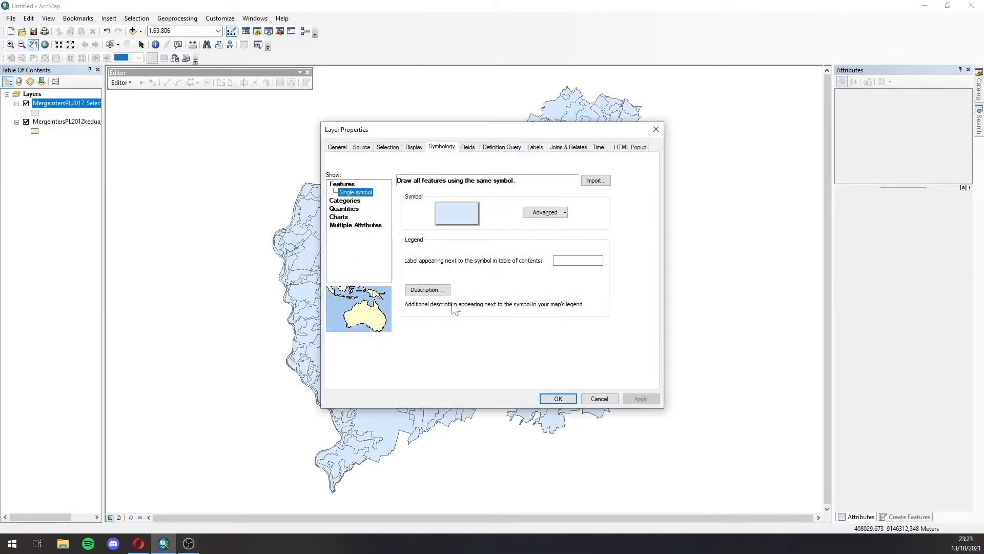
click(352, 200)
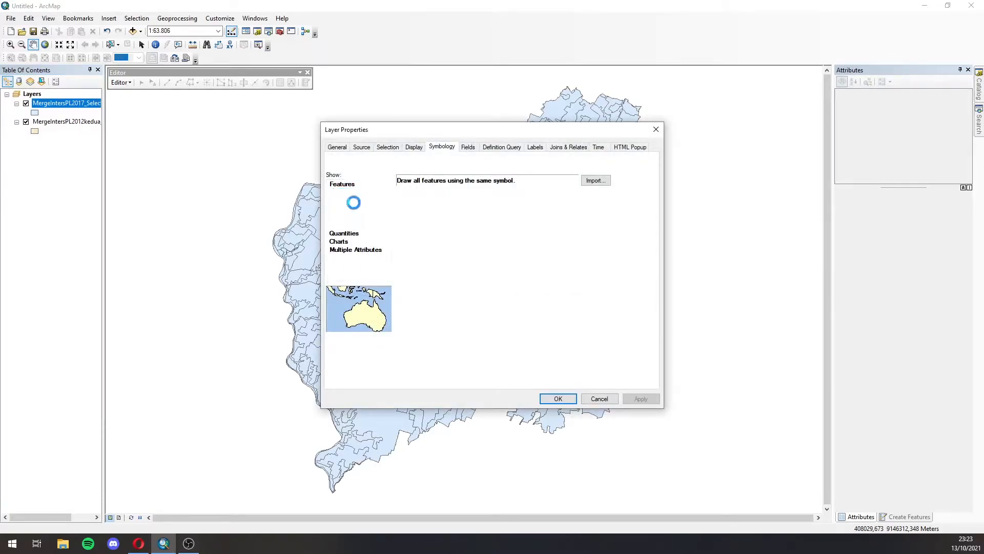
click(494, 201)
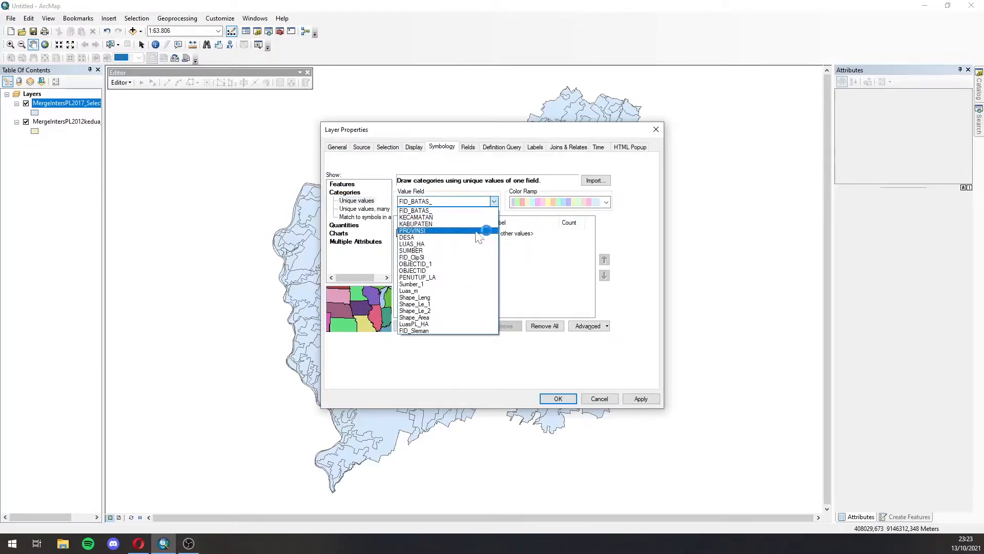
key(Up)
key(Up)
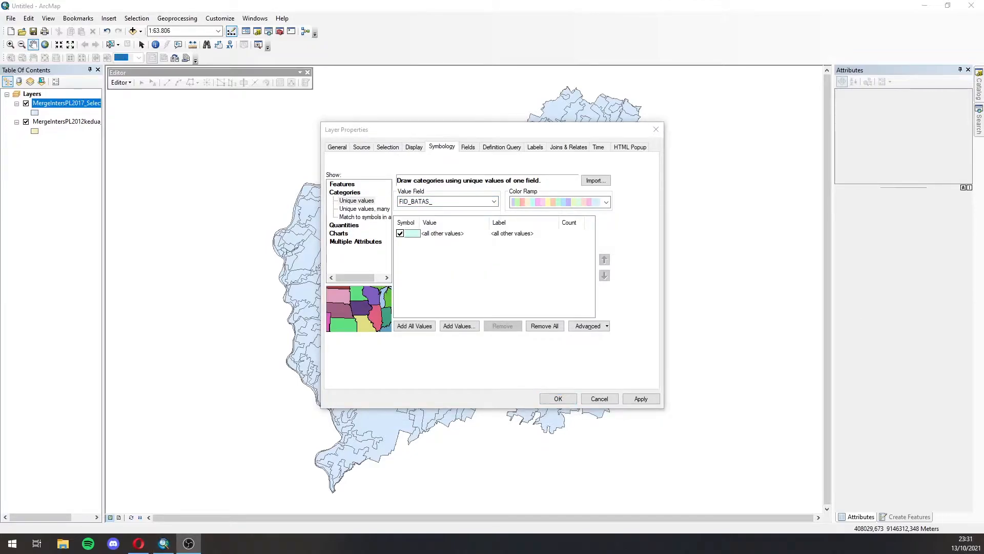
click(494, 202)
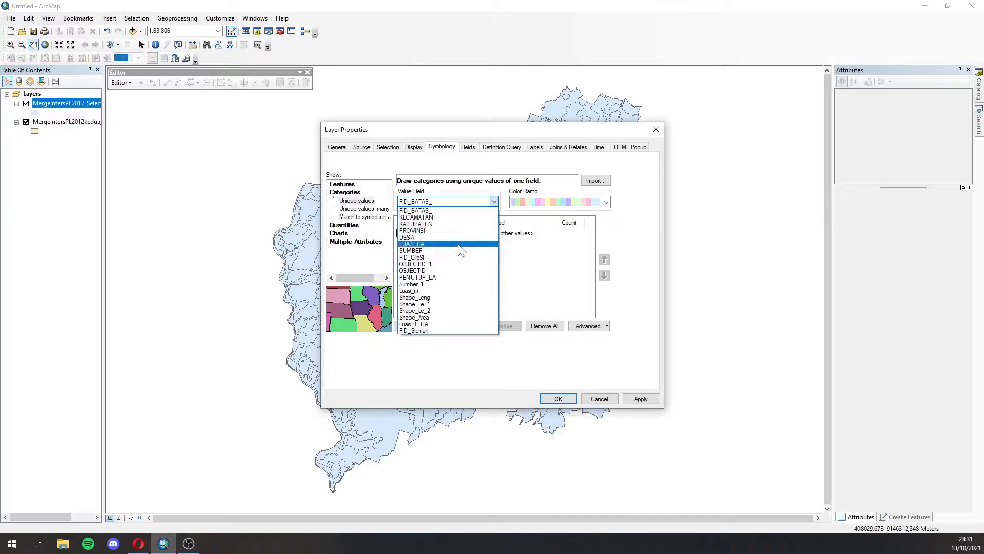
click(452, 278)
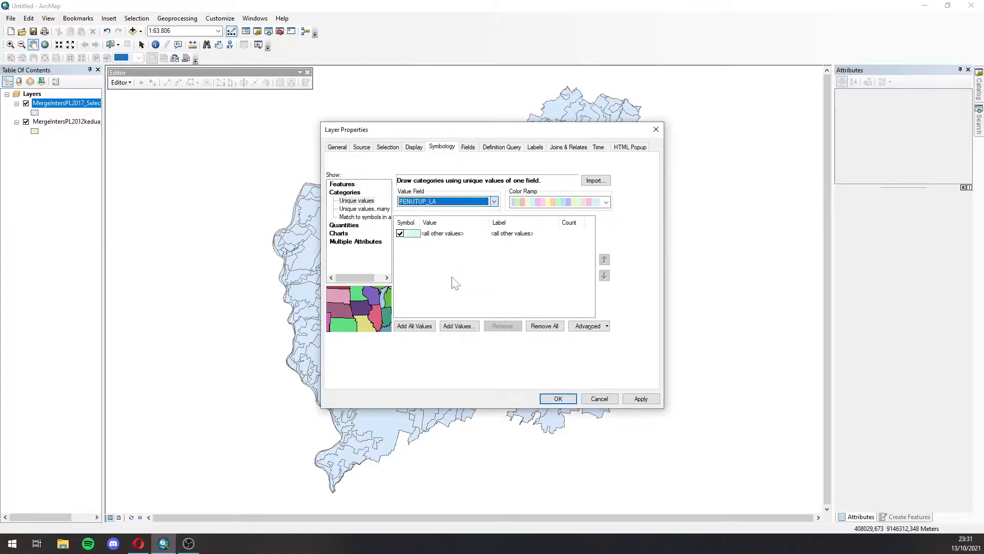
click(428, 328)
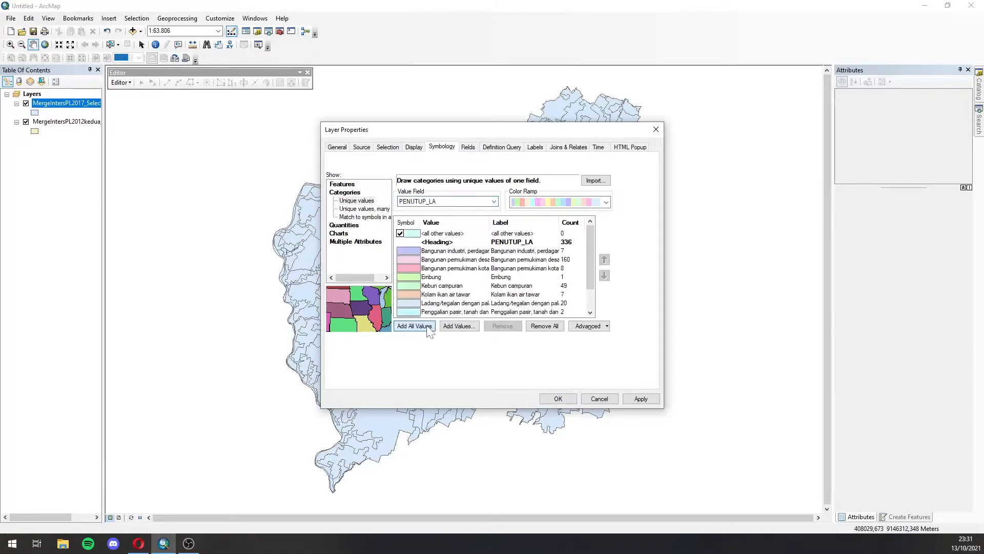
click(559, 399)
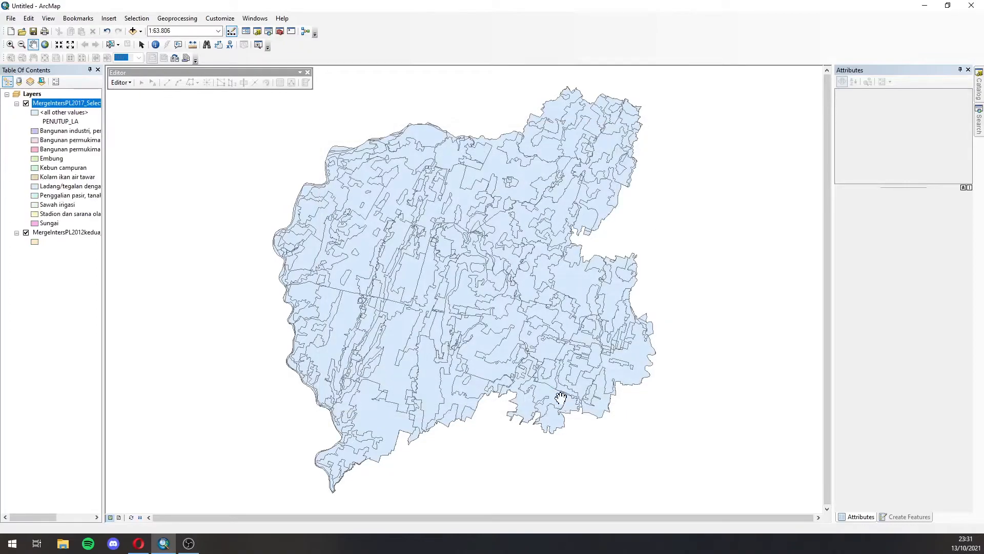
Symbolize the MergeIntersPL2012kedua_10Selection layer by unique values of the KETERANGAN field, including all its values.
click(66, 233)
right_click(67, 233)
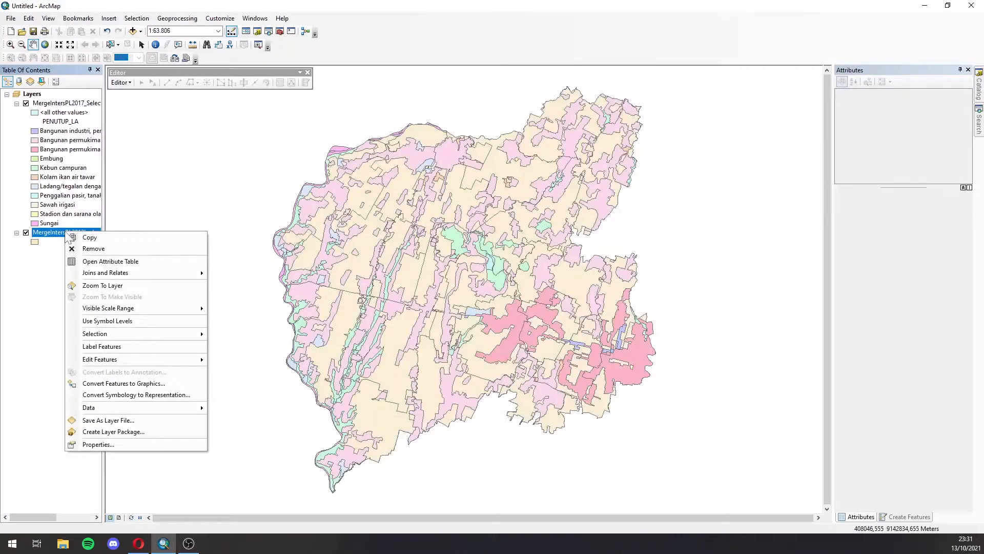
click(110, 444)
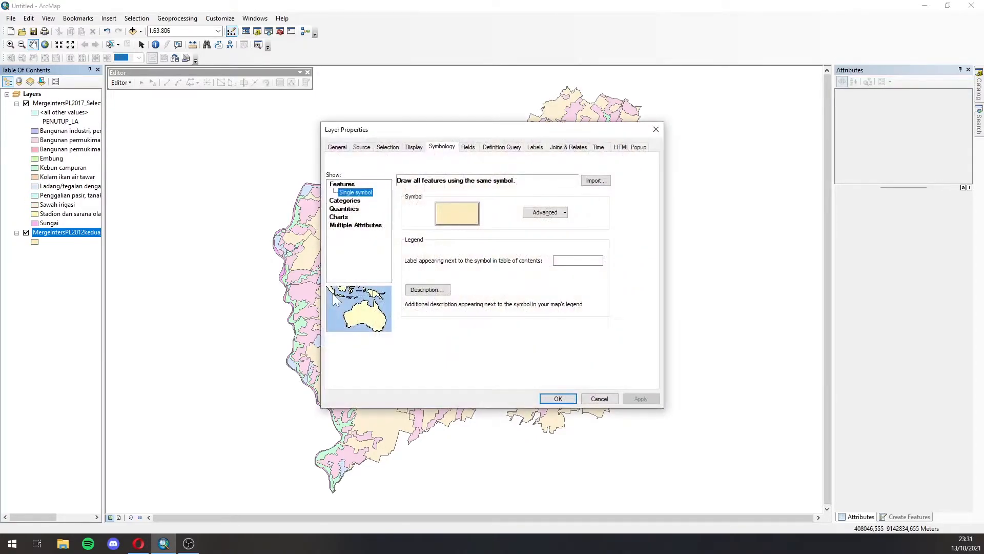
click(351, 200)
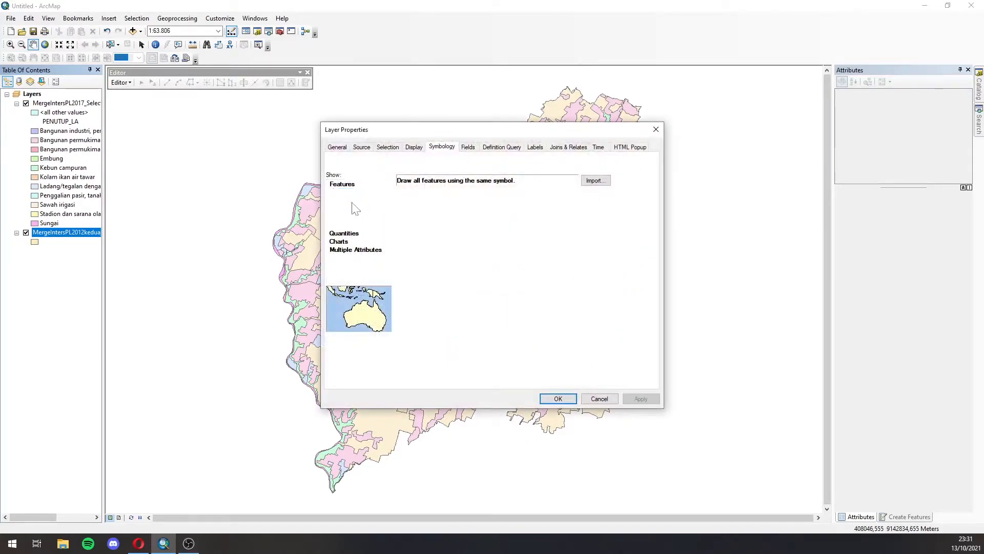
click(460, 202)
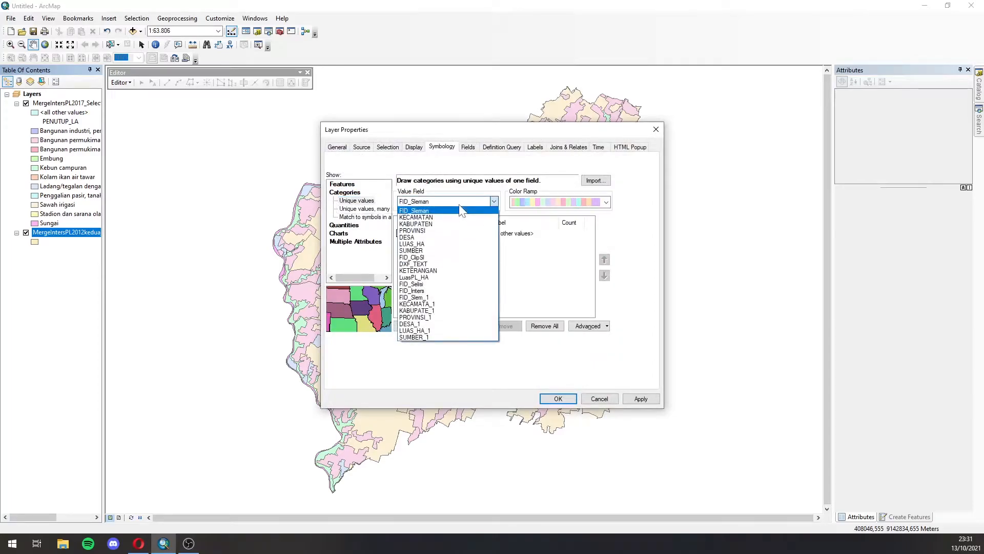
click(433, 272)
click(417, 326)
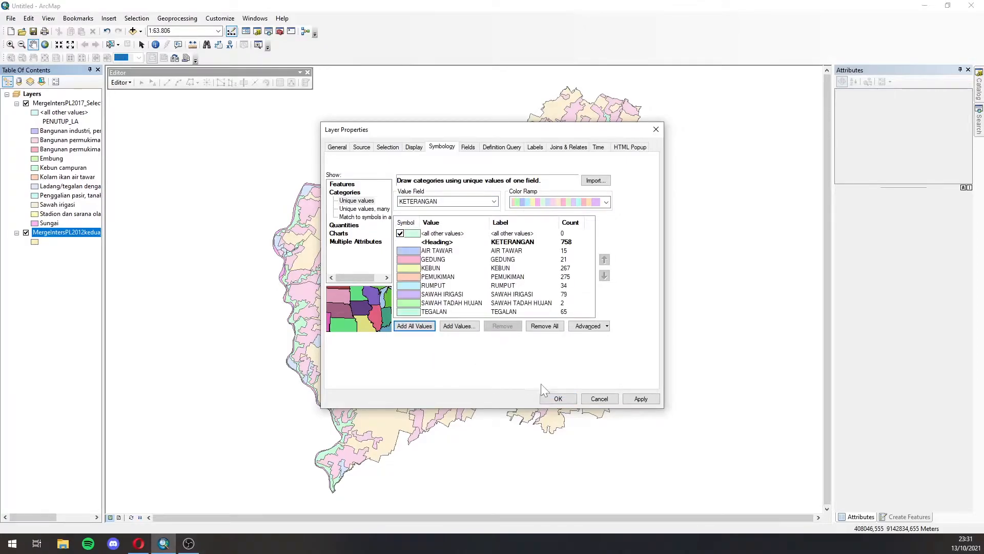
click(558, 399)
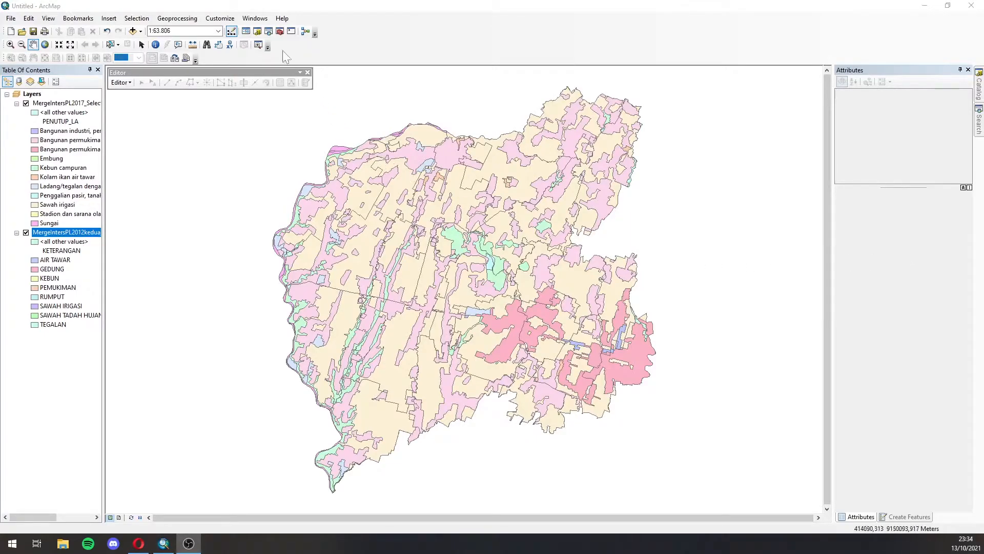
Start the Intersect overlay tool with MergeIntersPL2012kedua_10Selection and MergeIntersPL2017_Selection as its input features.
click(279, 32)
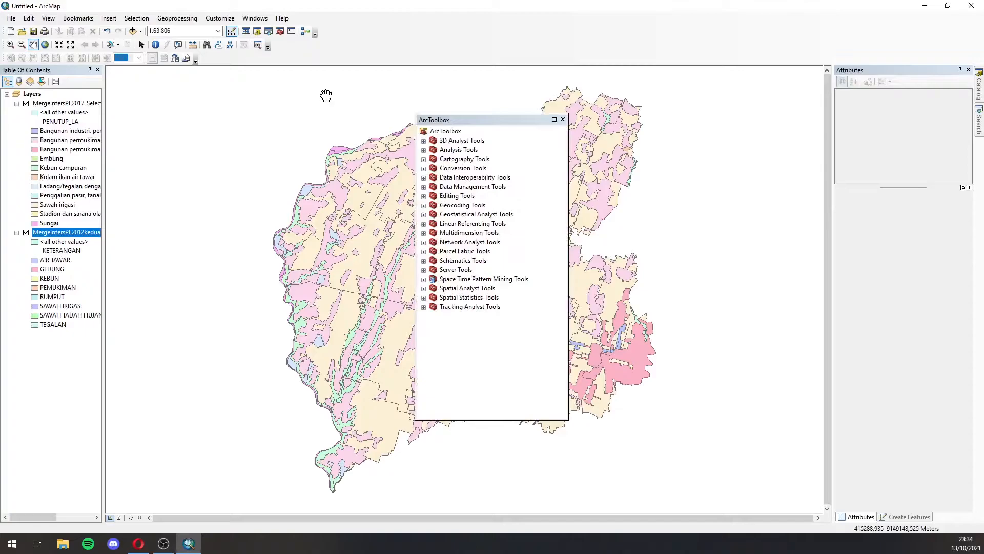
click(424, 151)
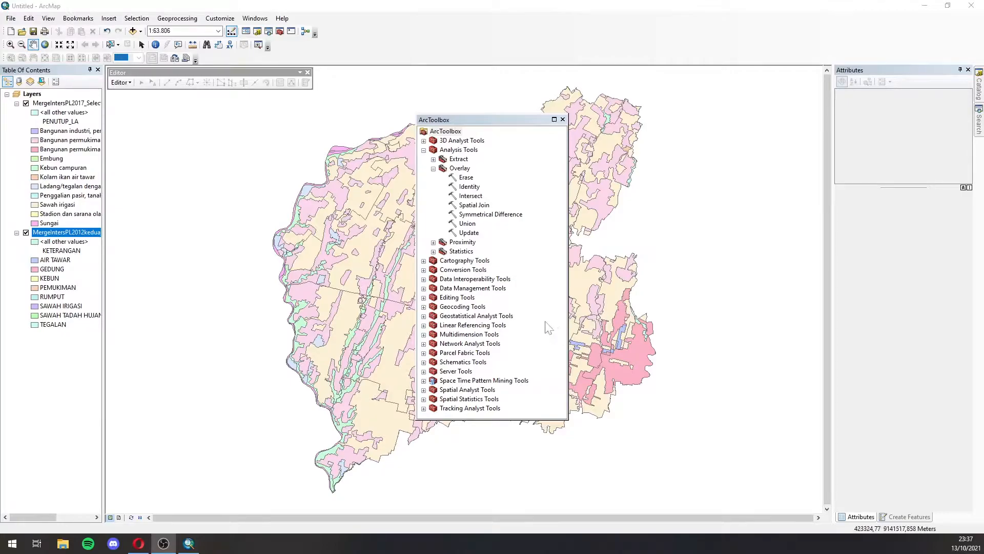
click(464, 200)
click(464, 198)
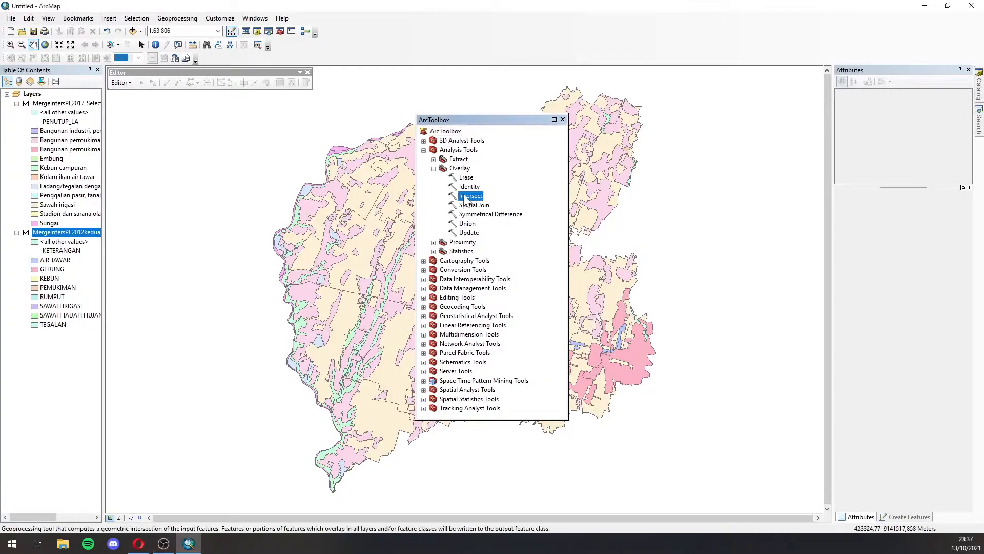
double_click(464, 195)
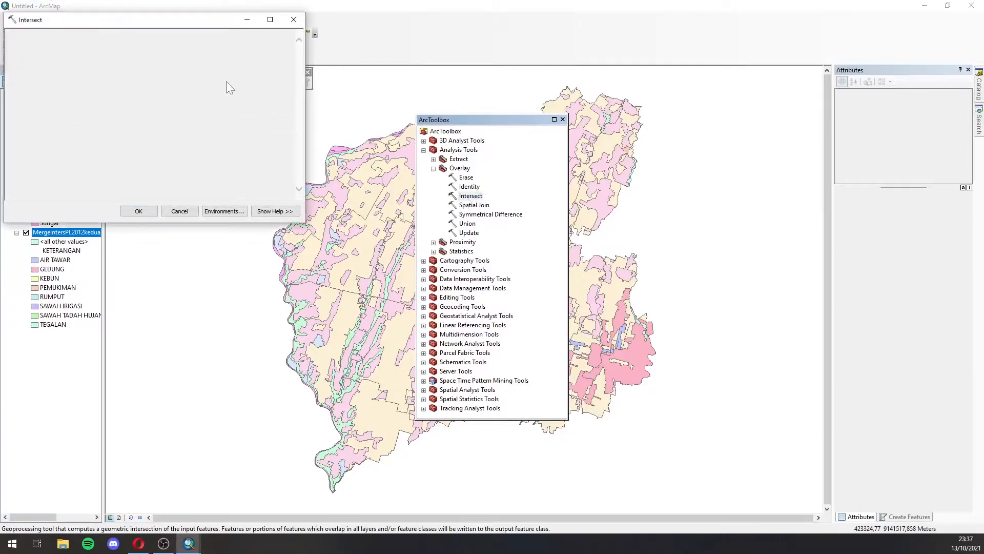
drag(220, 23, 420, 169)
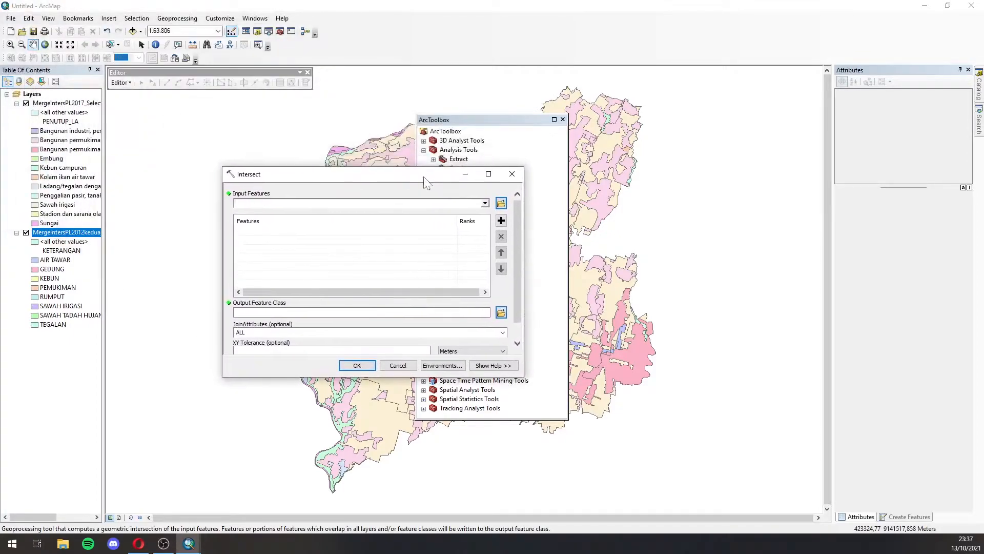
click(485, 204)
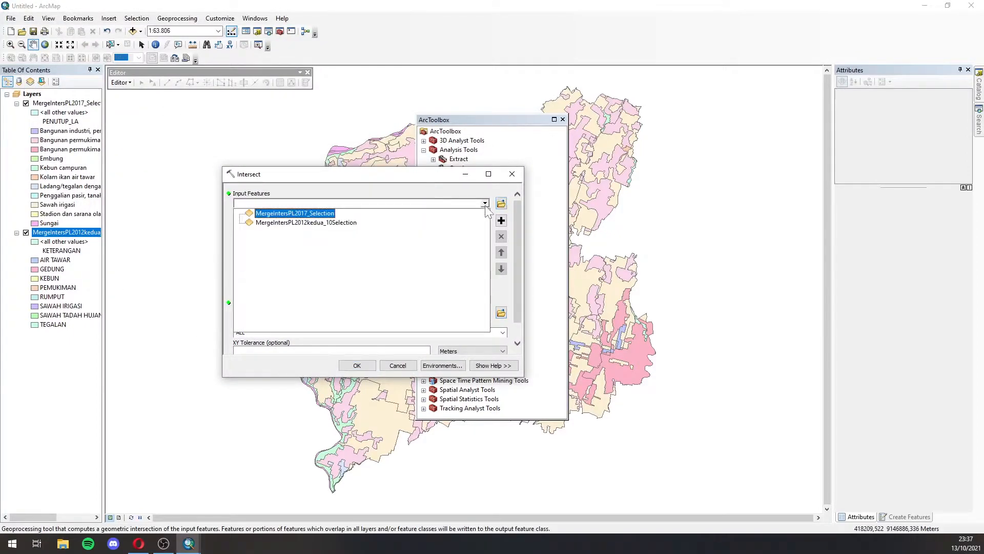
click(363, 226)
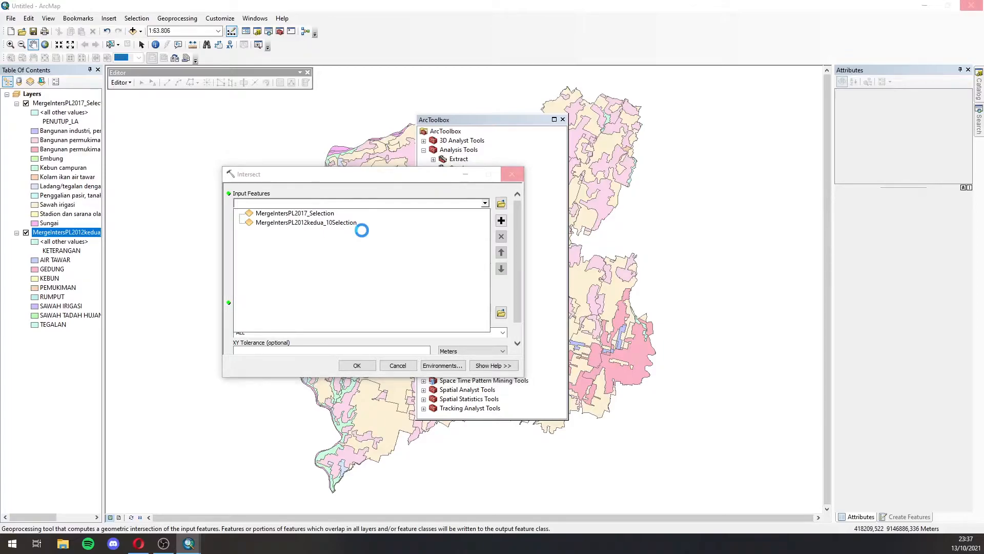
click(484, 203)
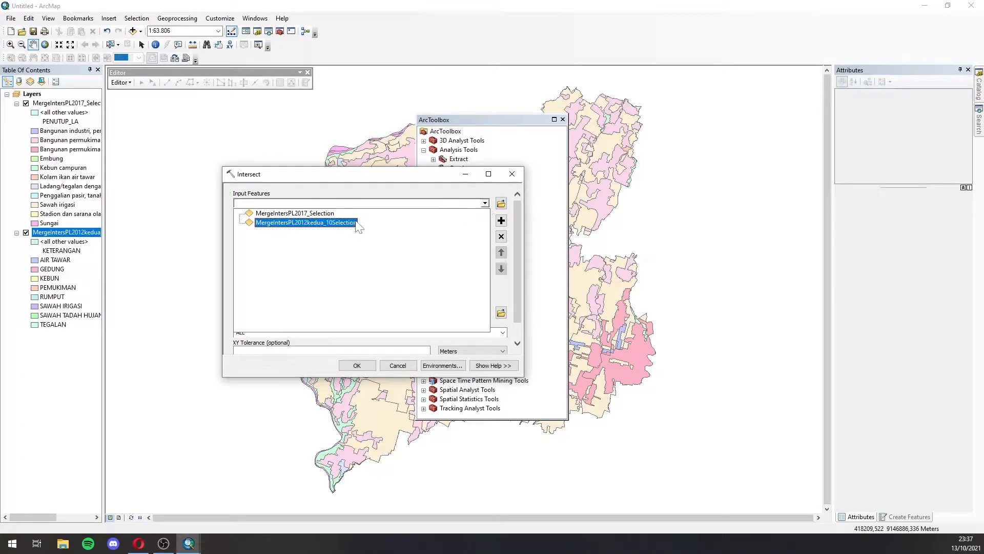
click(336, 213)
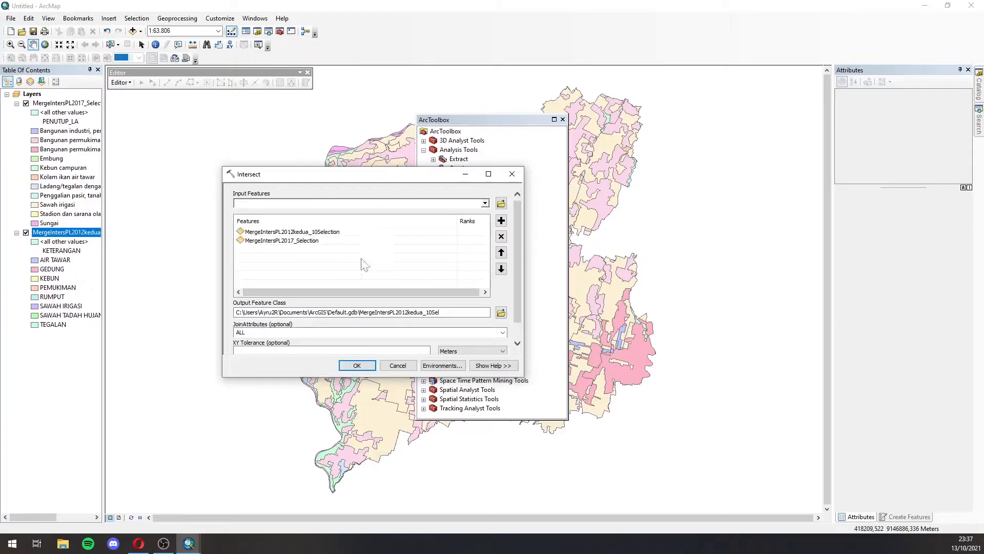
Run the Intersect of the 2012 and 2017 layers with all attributes joined.
click(358, 365)
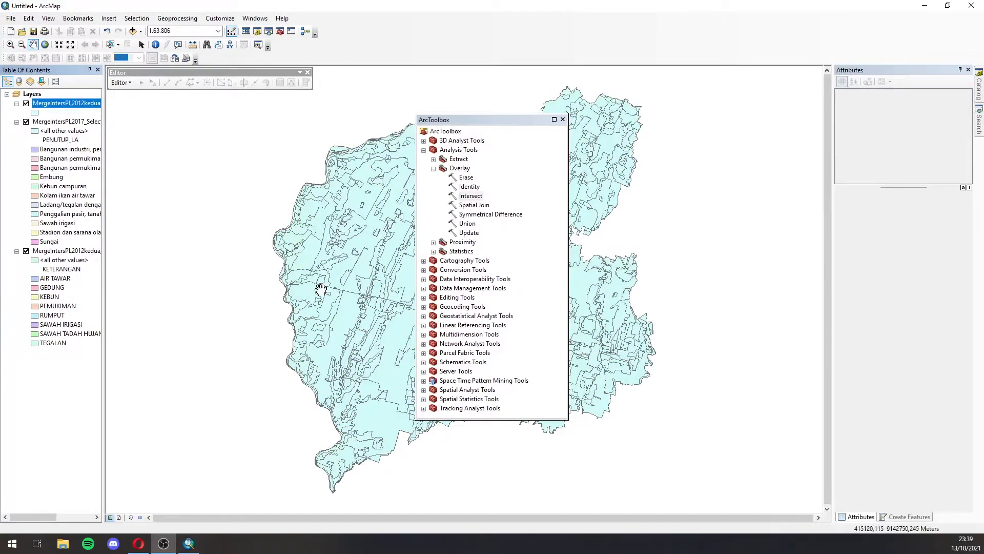
Symbolize the Intersect output layer by unique values of the PENUTUP_LA field, including all its values.
right_click(62, 105)
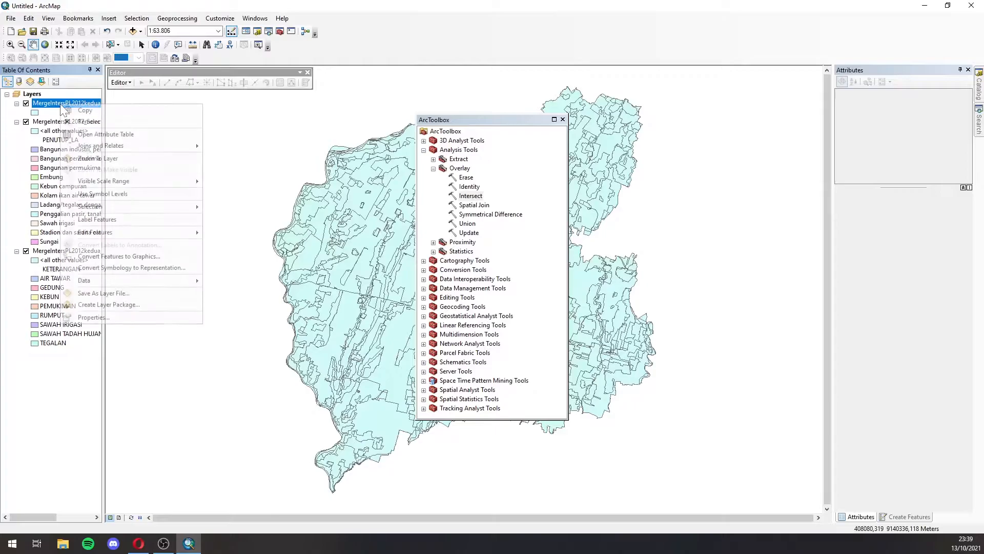
click(103, 318)
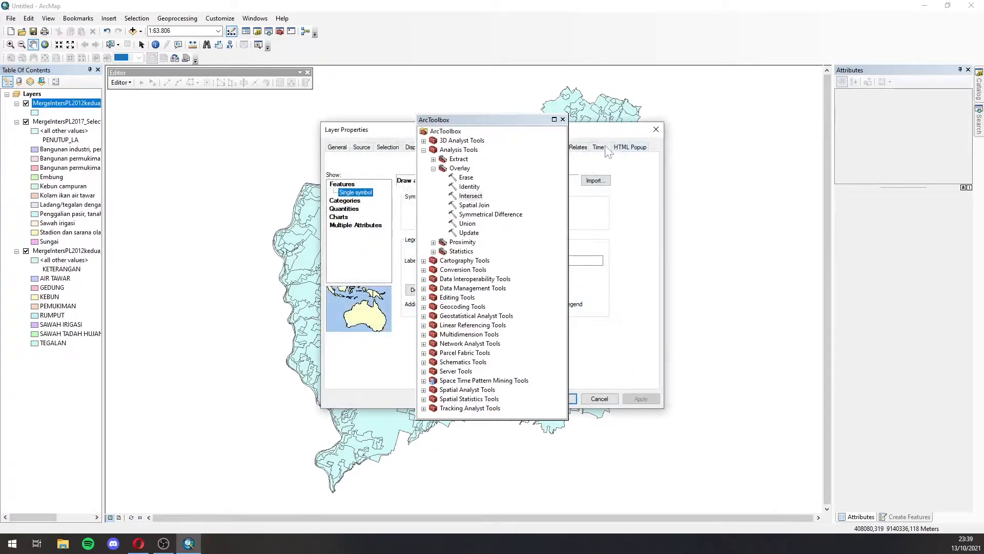
drag(609, 129, 345, 149)
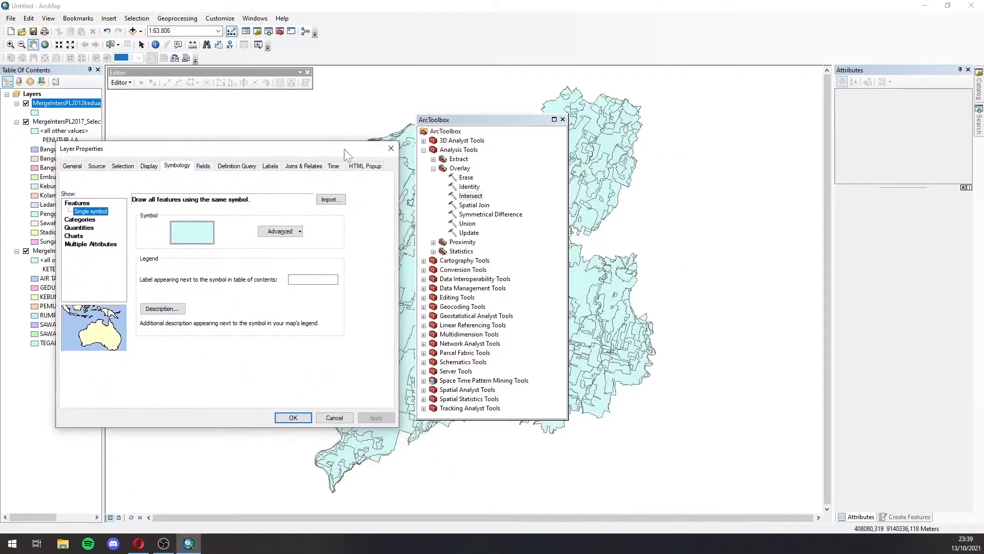
click(85, 220)
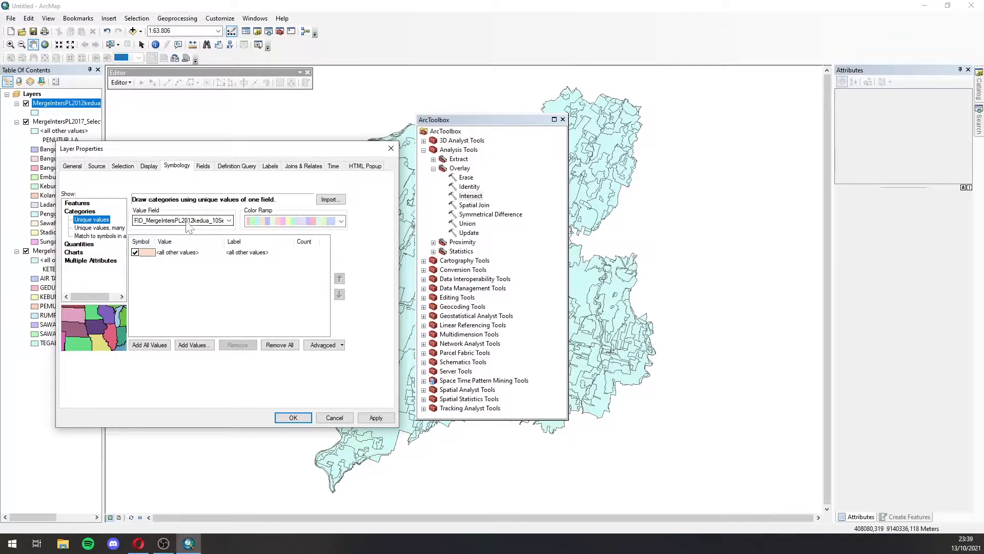
click(229, 220)
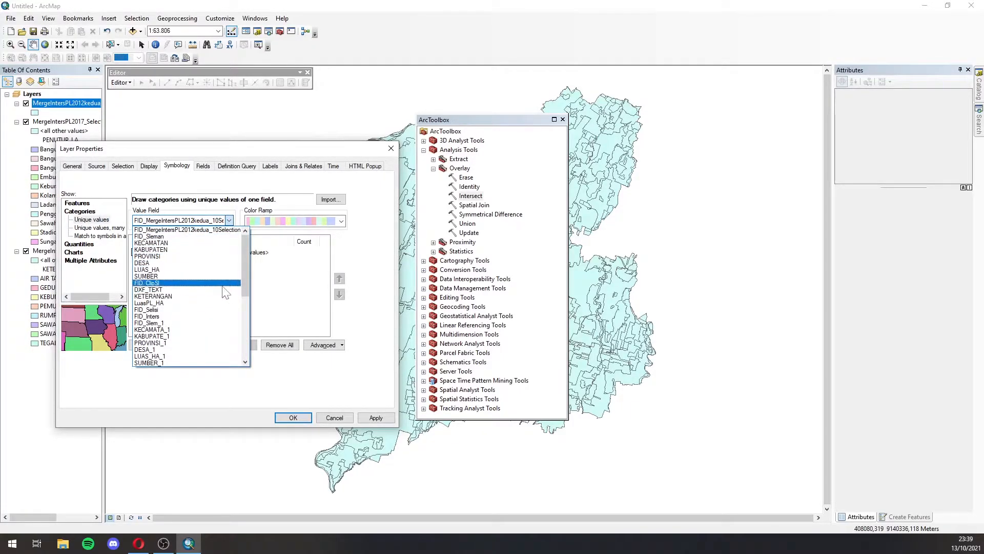
scroll(222, 303, down, 5)
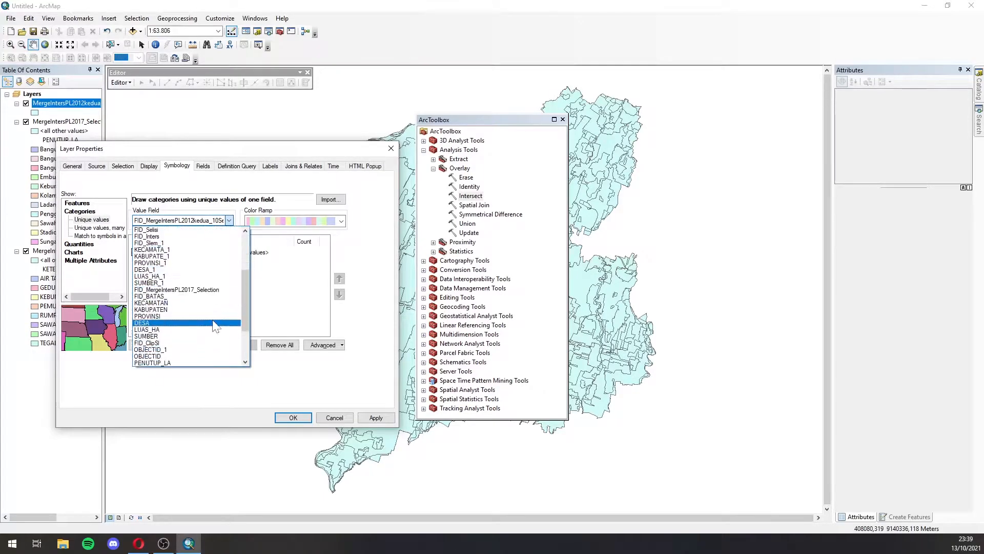
scroll(207, 331, up, 4)
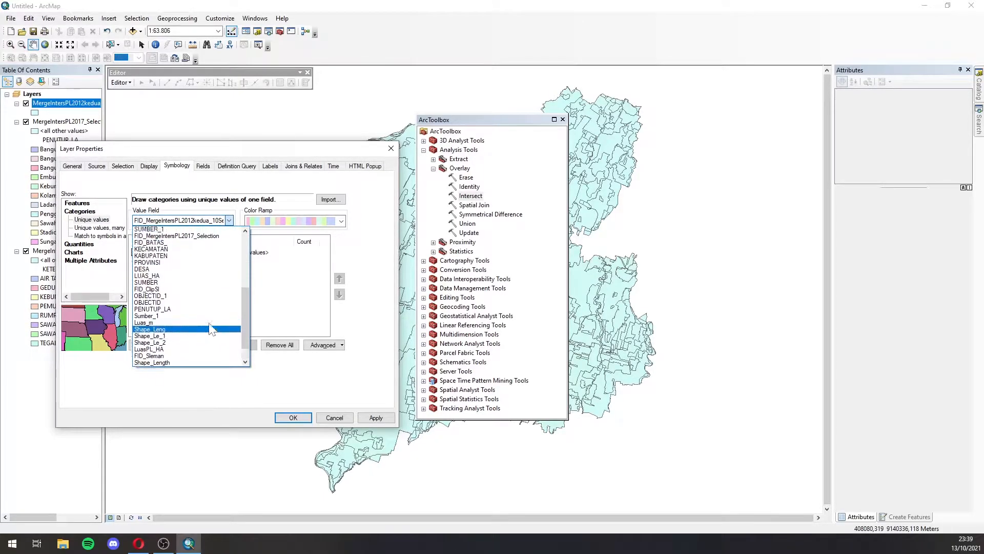
scroll(200, 327, down, 2)
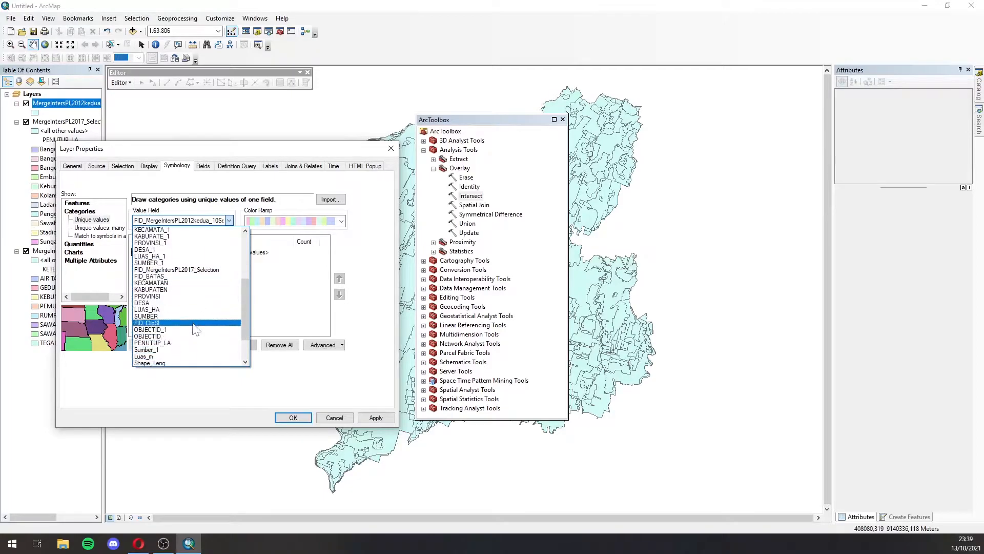
scroll(200, 320, up, 3)
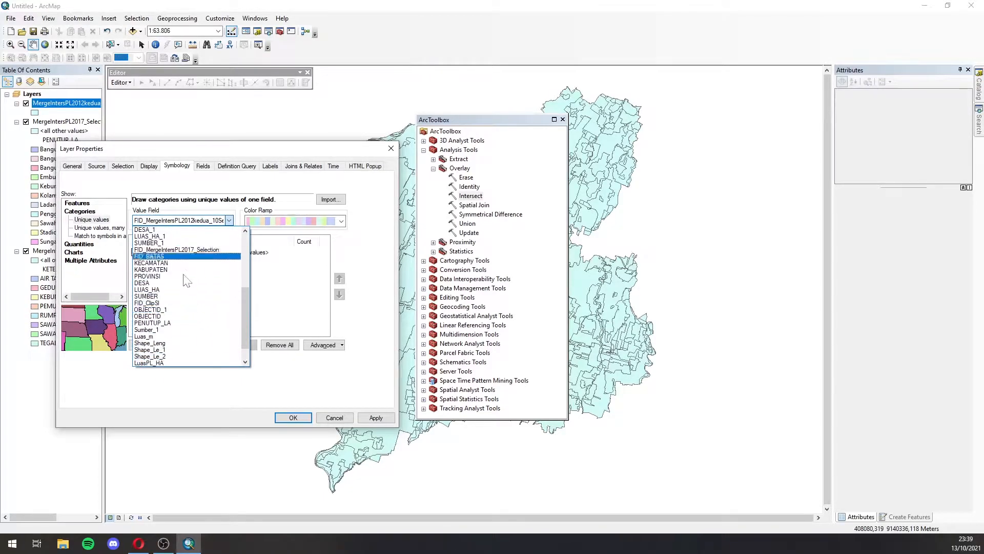
click(193, 330)
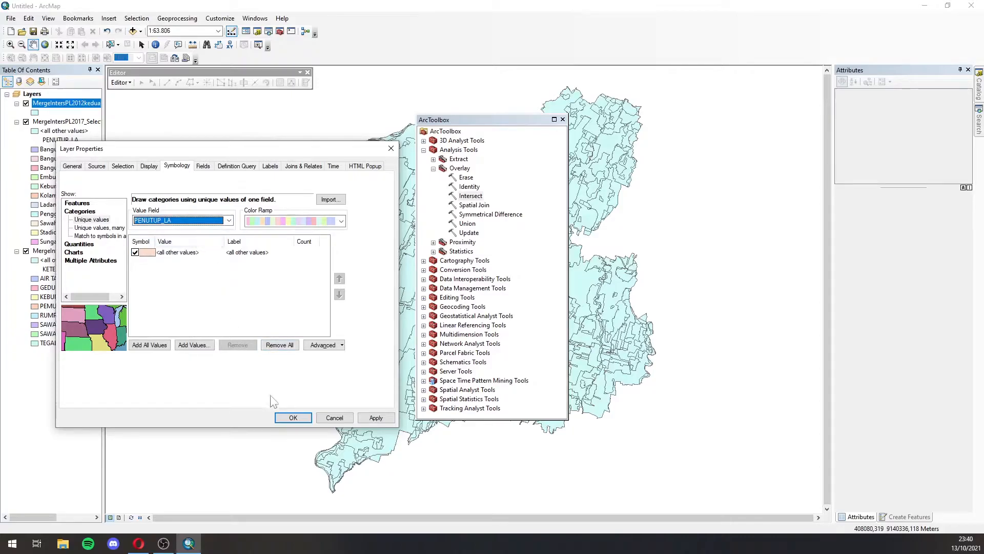
click(149, 345)
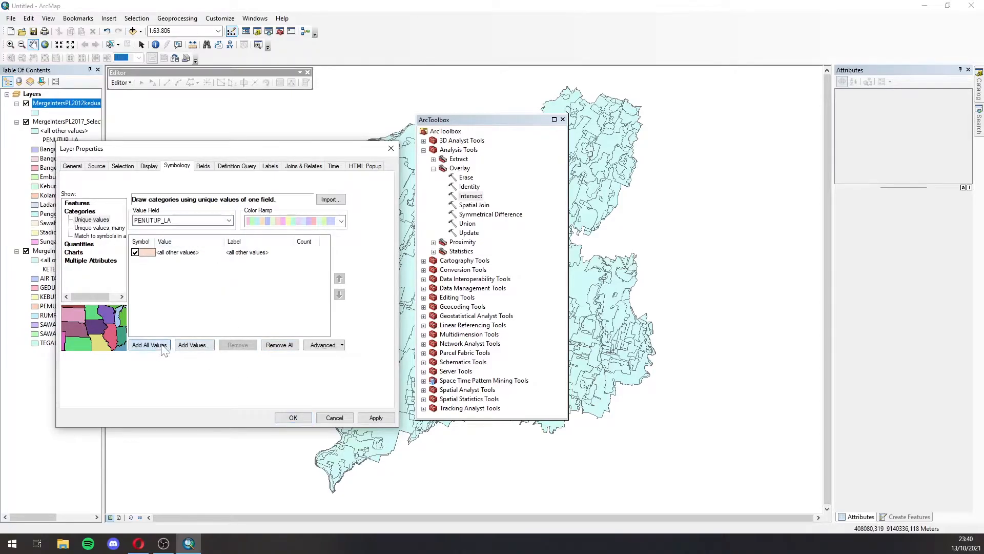
click(291, 416)
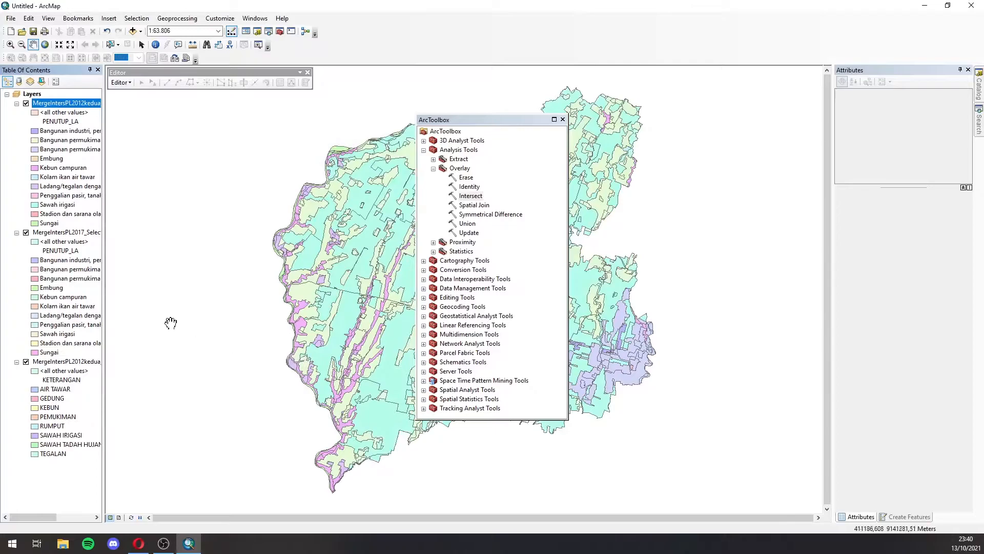
Hide the original 2017 and 2012 land-cover layers and move the ArcToolbox window clear of the map.
click(25, 232)
drag(521, 119, 819, 219)
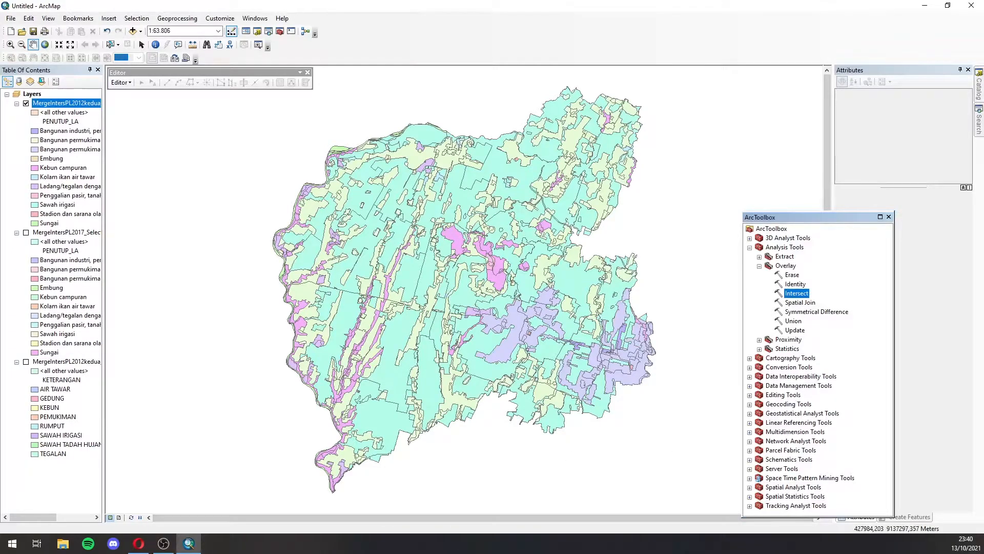
key(alt+Tab)
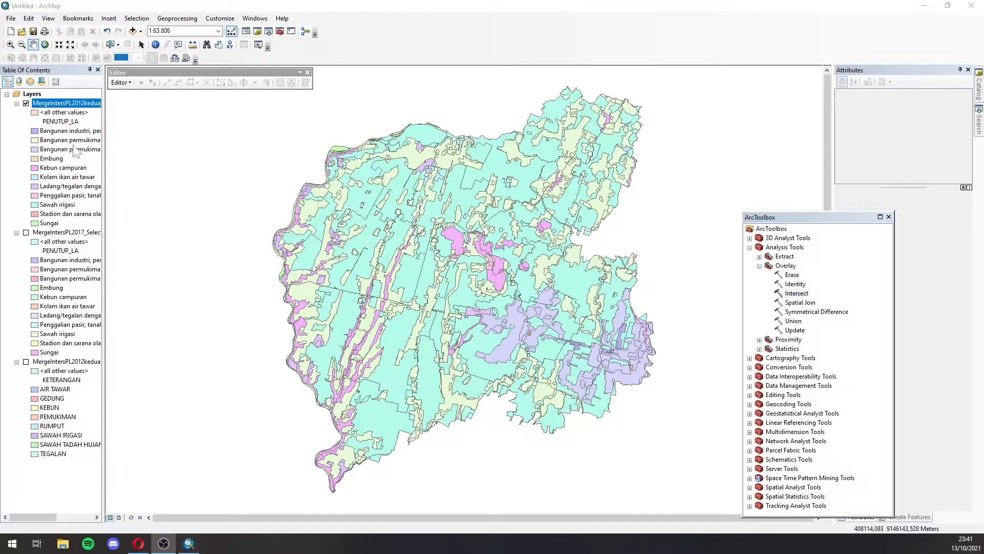
Symbolize the Intersect output layer by unique values of the KETERANGAN field, including all its values.
right_click(71, 104)
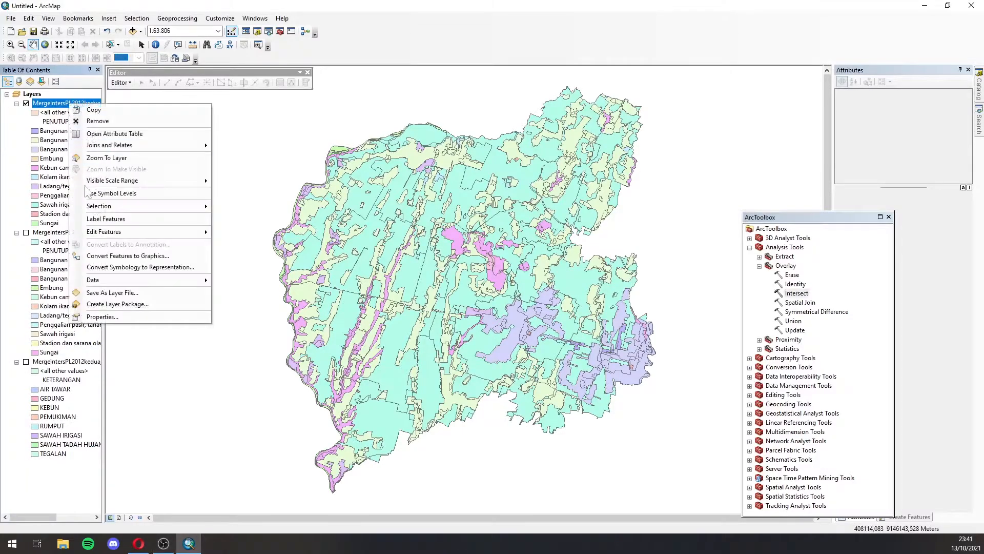
click(99, 315)
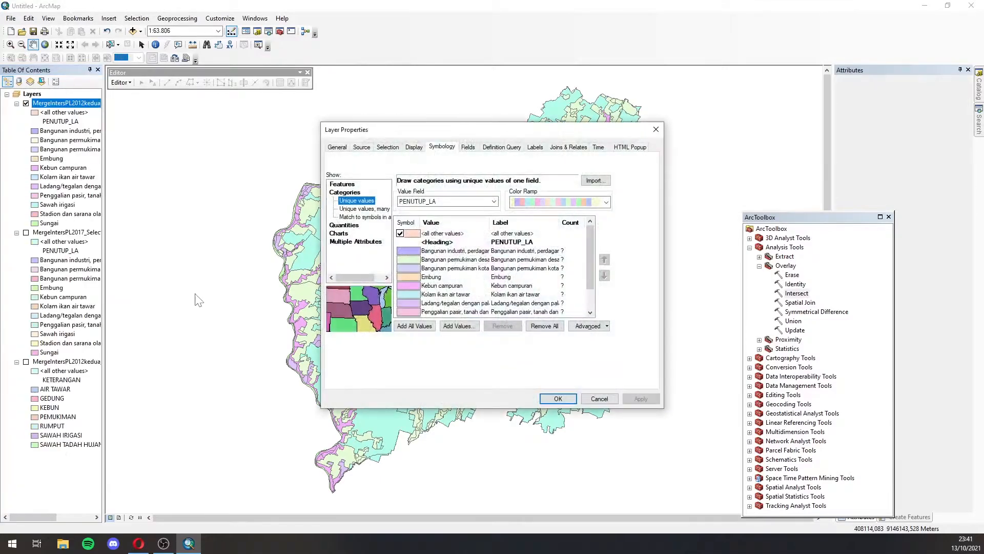
click(464, 201)
scroll(451, 276, up, 1)
scroll(452, 280, up, 5)
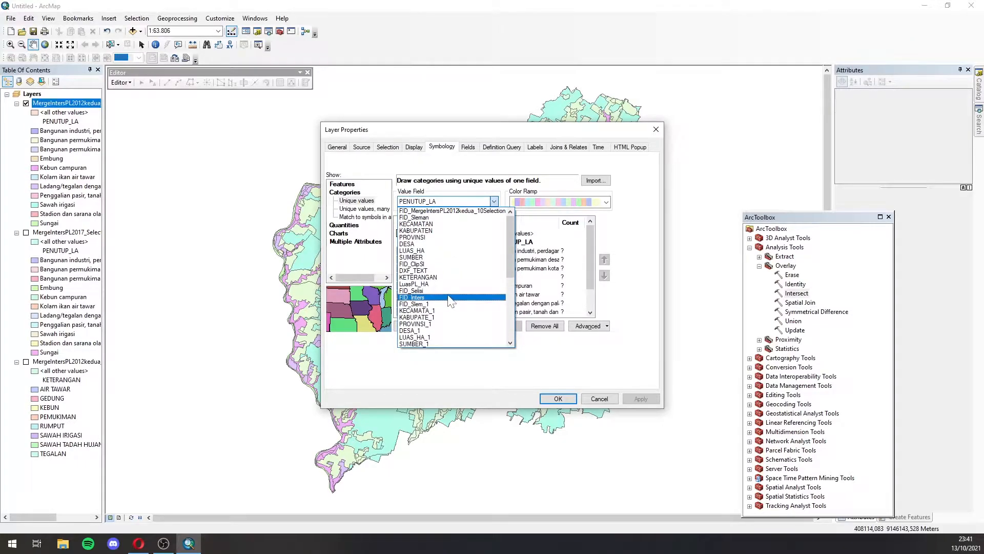
scroll(476, 259, down, 2)
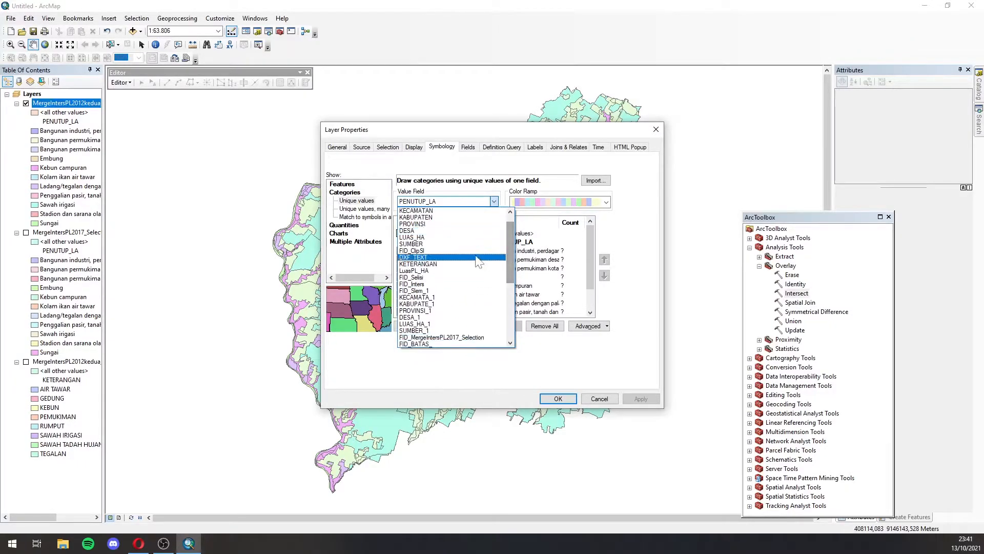
click(476, 264)
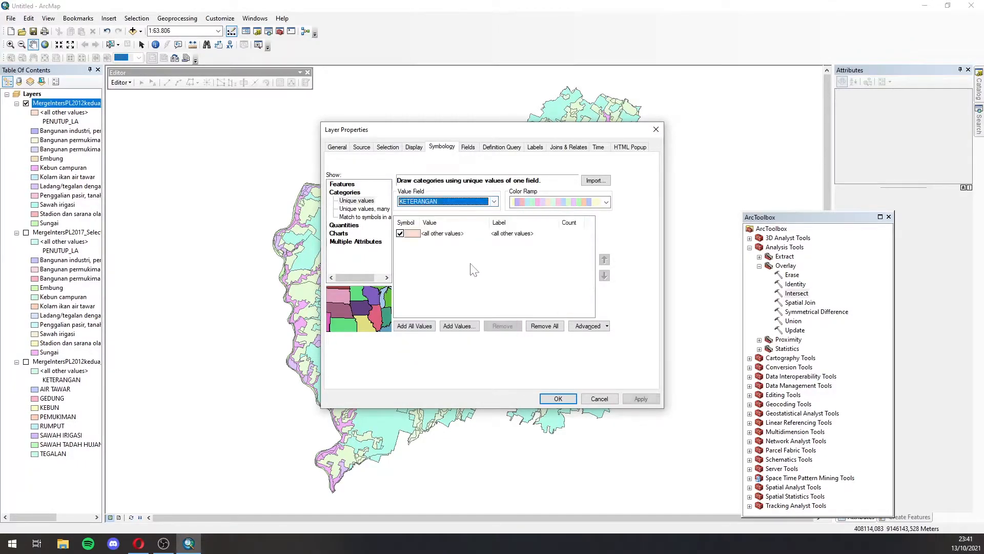
click(426, 327)
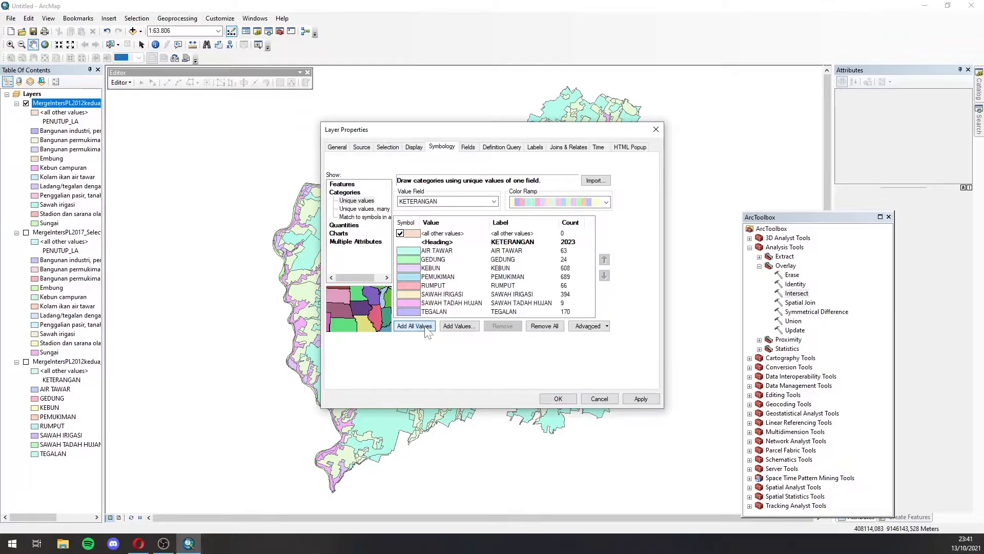
click(640, 399)
click(557, 398)
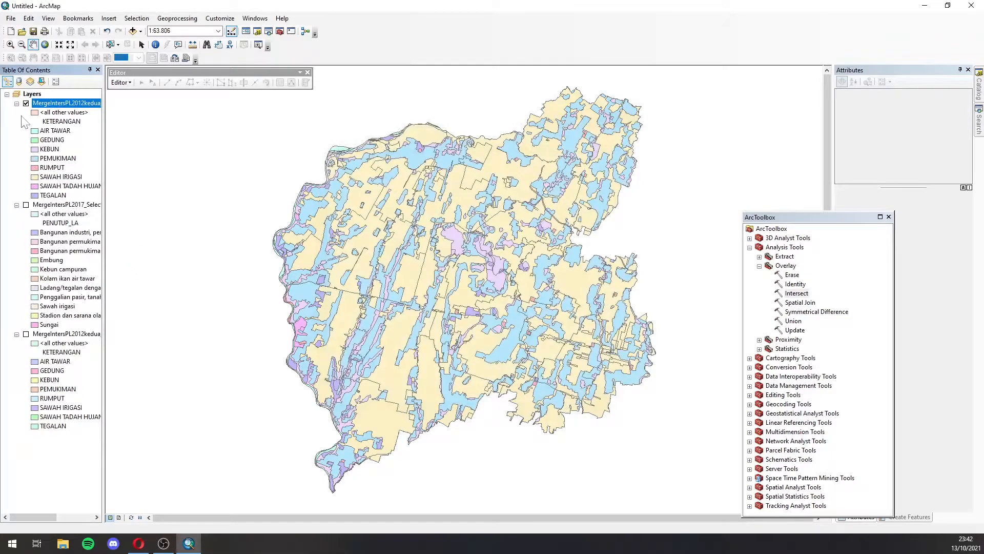
Compare the Intersect output with the source layers, rename it intersect and leave it as the only visible layer.
click(26, 205)
click(26, 103)
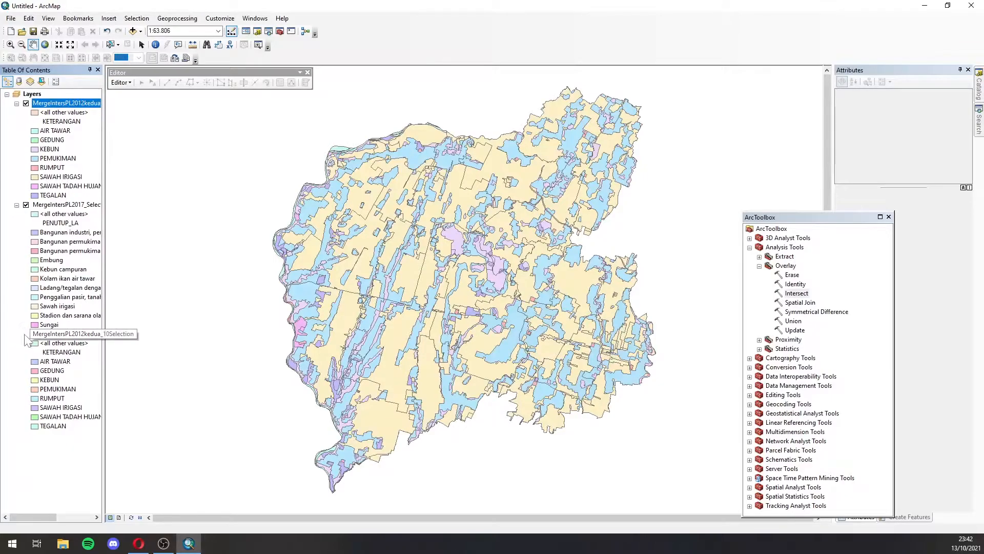
click(25, 205)
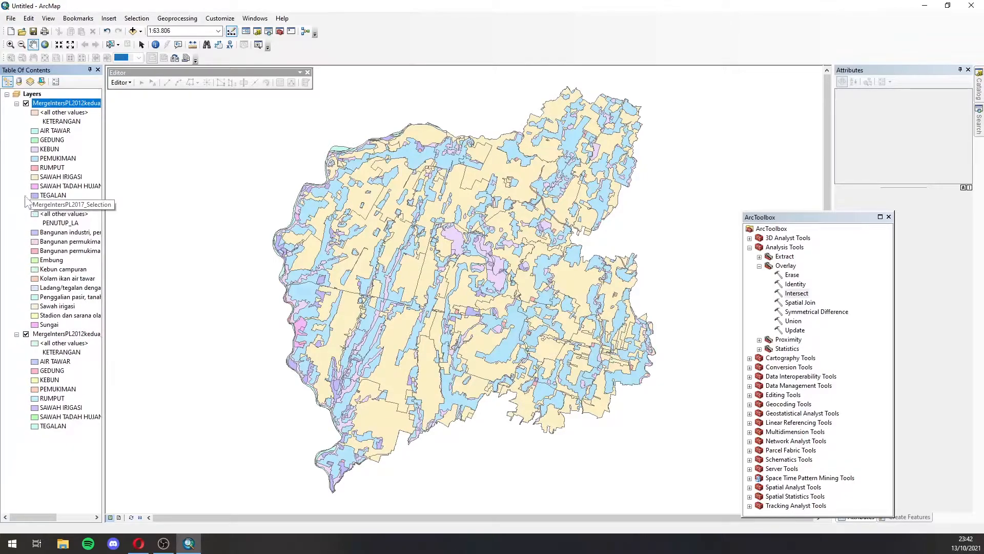
click(26, 103)
click(26, 103)
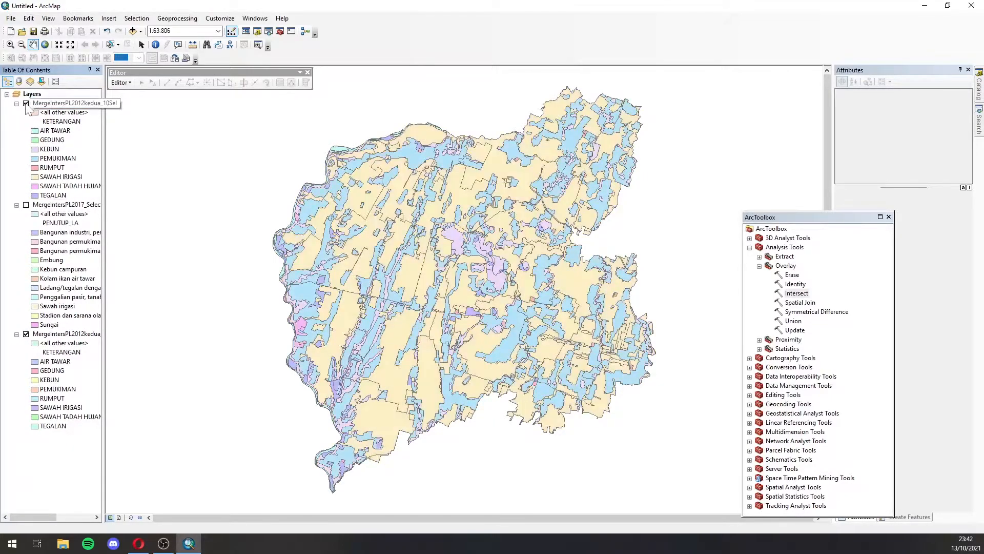
click(49, 103)
click(25, 333)
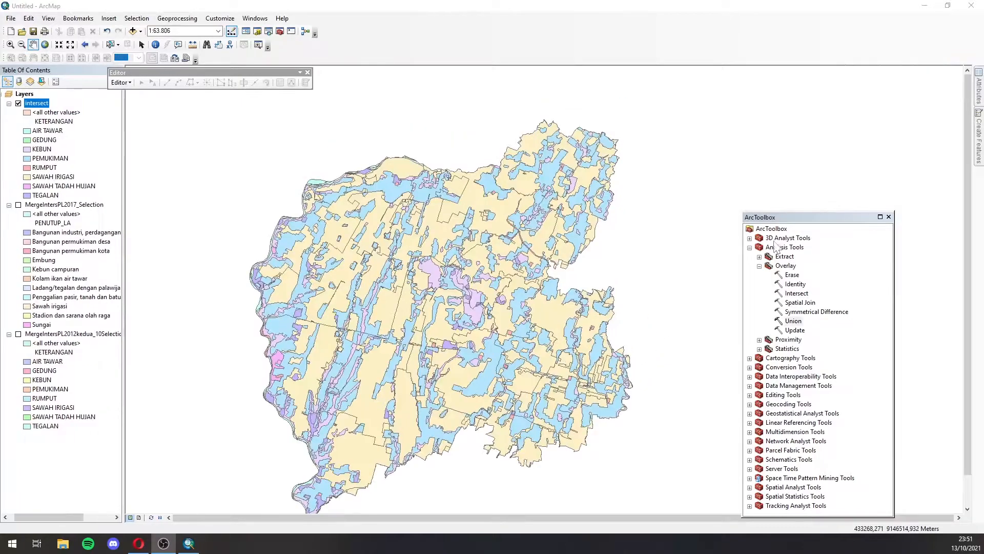
Run the Union overlay tool with MergeIntersPL2012kedua_10Selection and MergeIntersPL2017_Selection as inputs and all attributes joined.
double_click(793, 321)
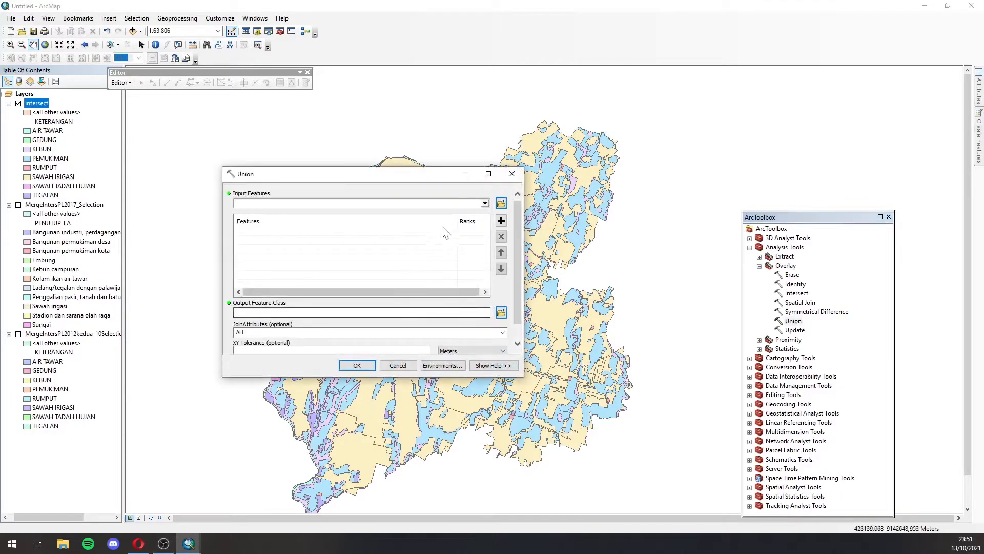
click(484, 203)
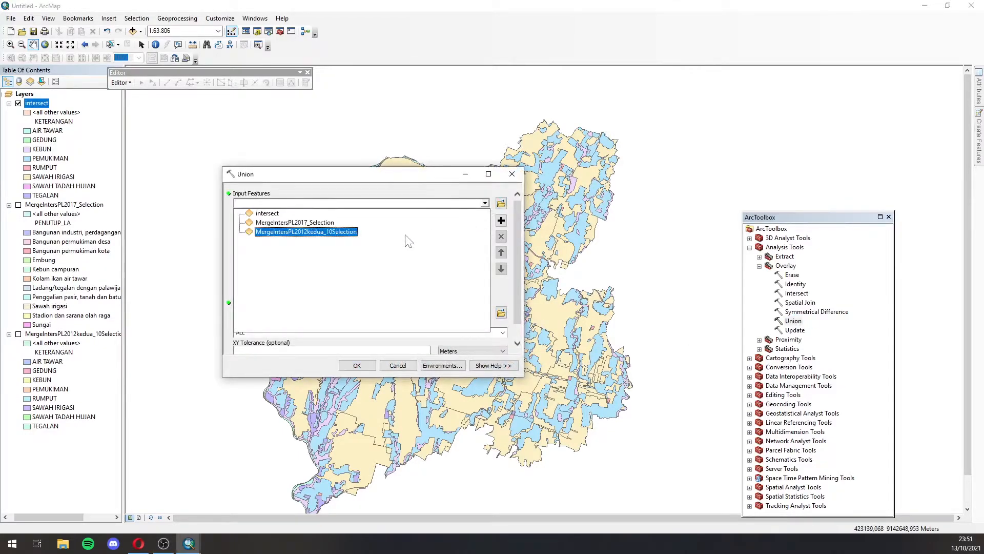
click(405, 233)
click(484, 205)
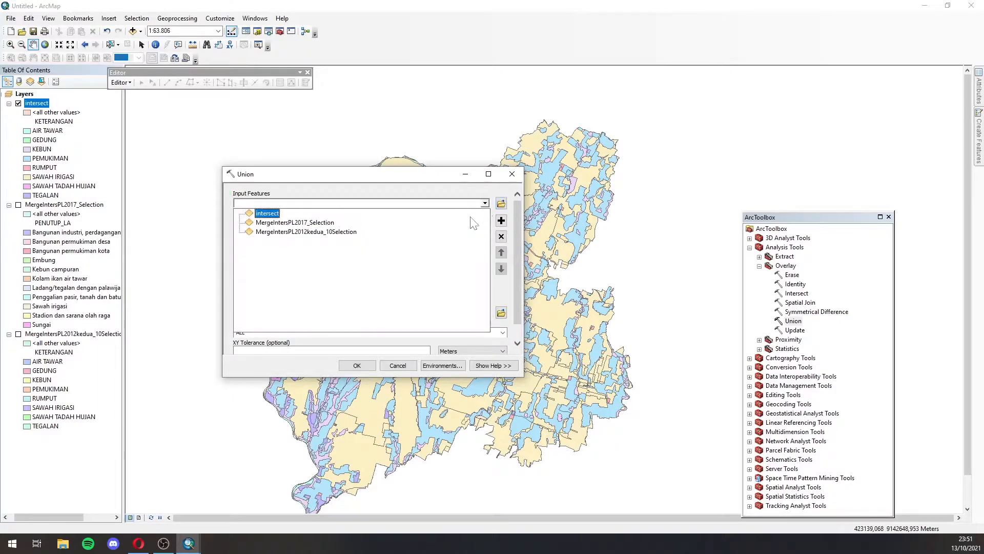
click(465, 226)
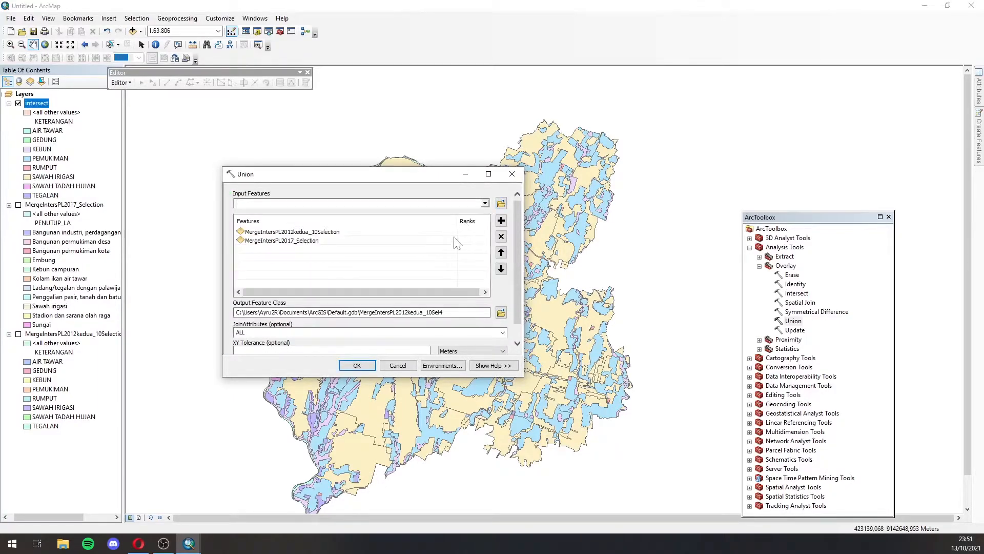
click(357, 366)
Examine the geoprocessing results of the current Union run and the earlier Union and Intersect runs.
click(787, 529)
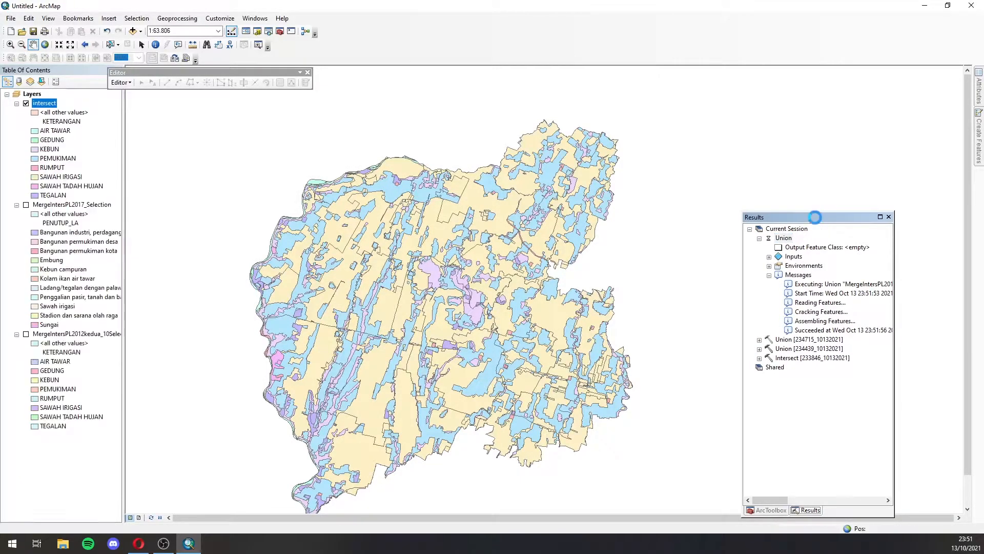
drag(811, 217, 828, 110)
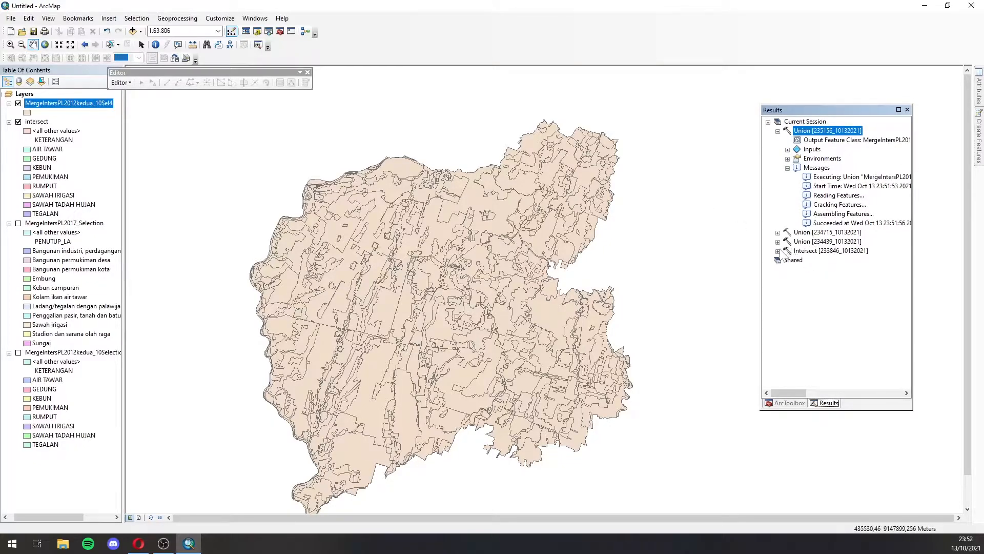
click(778, 251)
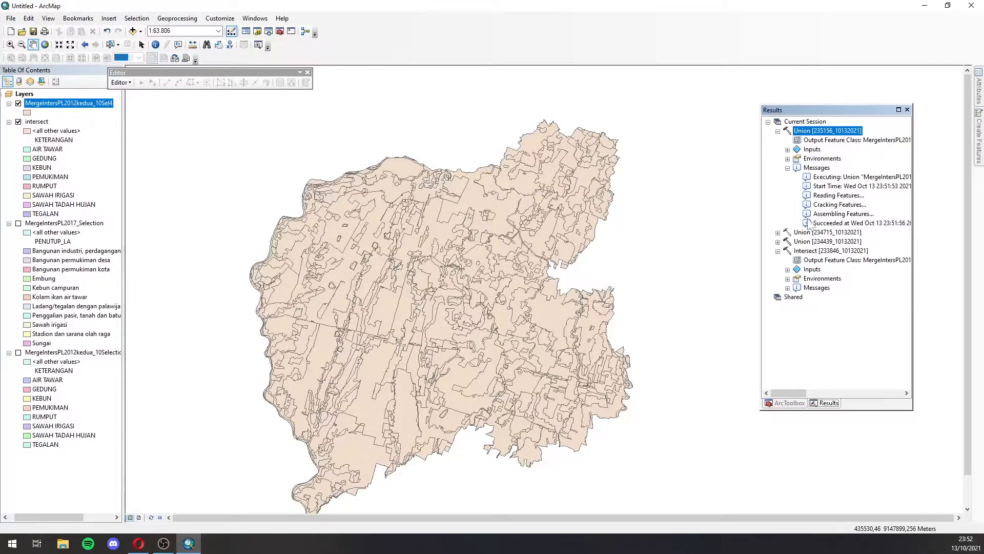
click(777, 242)
click(777, 242)
click(777, 242)
click(777, 241)
Rename the newest Union output layer as union in its layer properties.
right_click(41, 107)
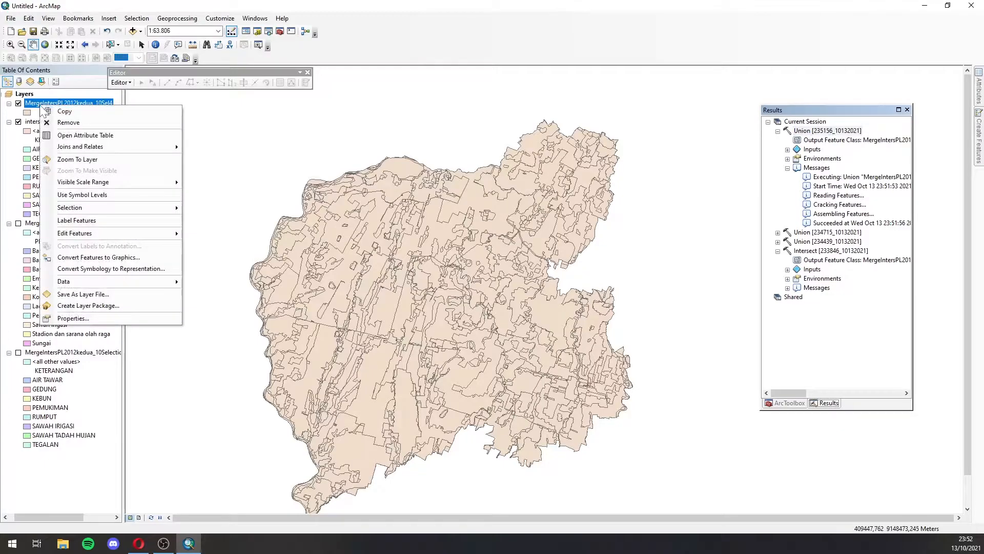
click(76, 318)
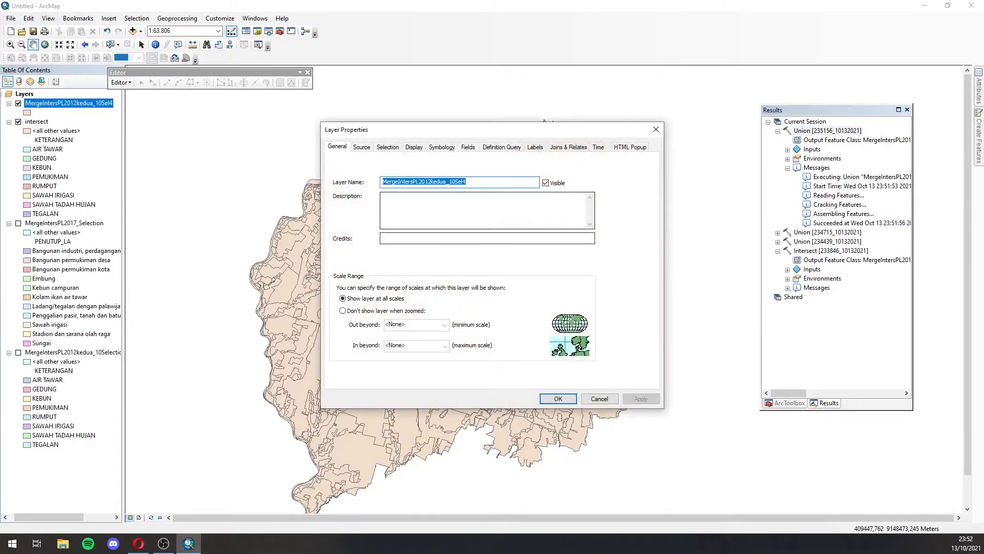
key(BackSpace)
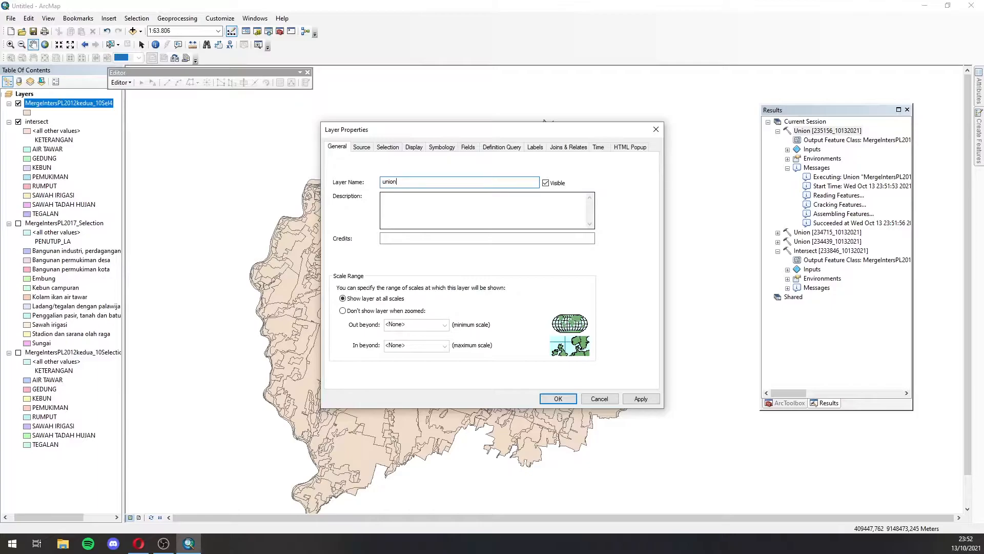
Symbolize the union layer by unique values of the KETERANGAN field, including all its values, and apply the layer properties.
click(435, 149)
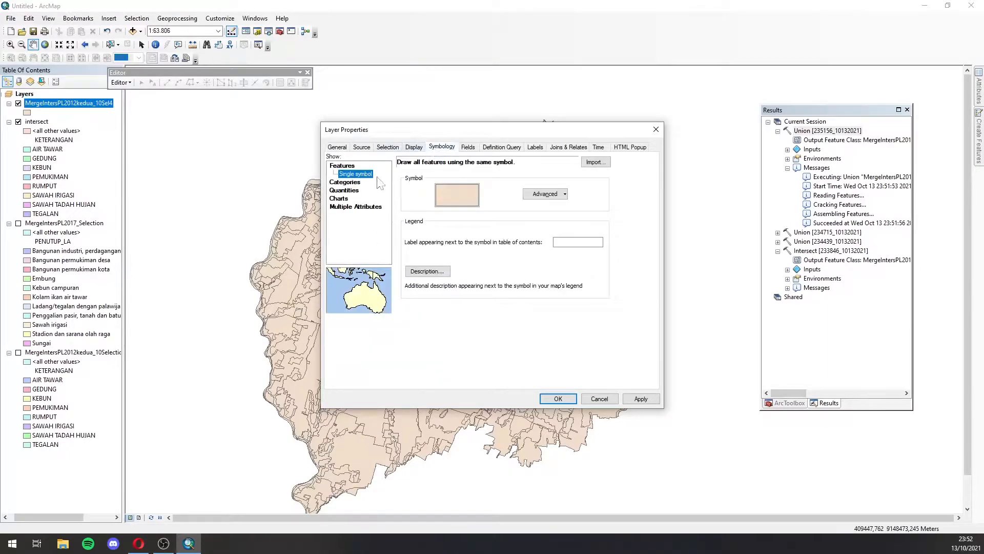
click(355, 182)
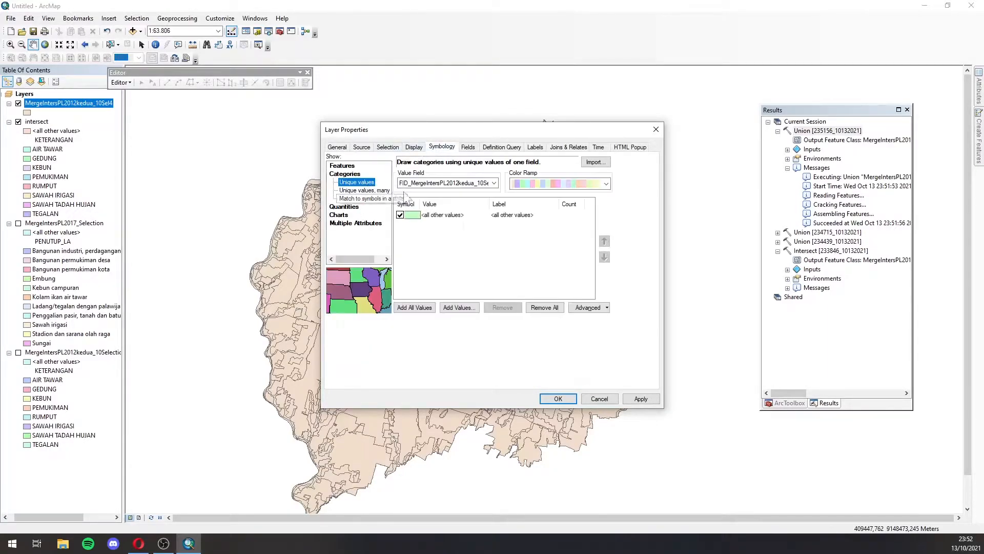
click(473, 183)
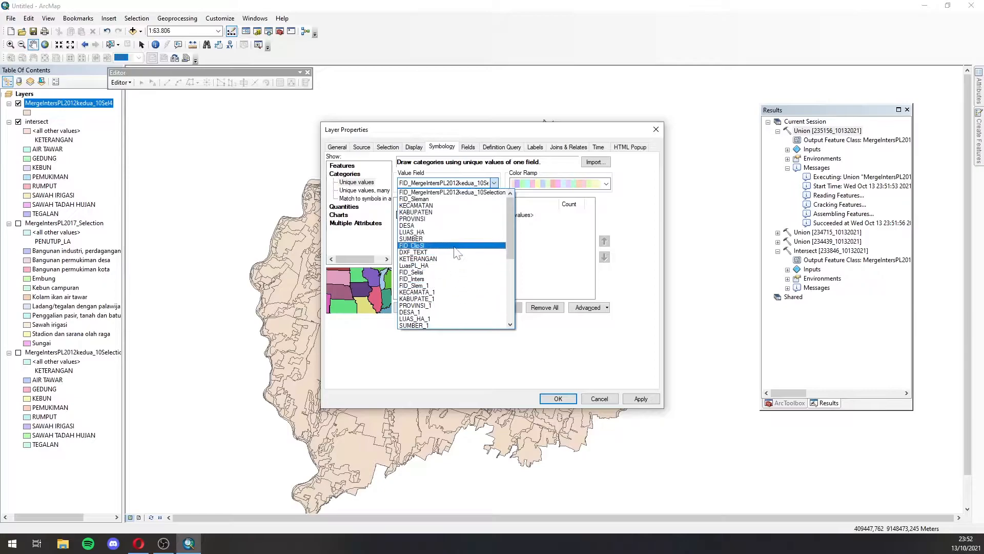
scroll(456, 252, down, 1)
scroll(456, 255, down, 3)
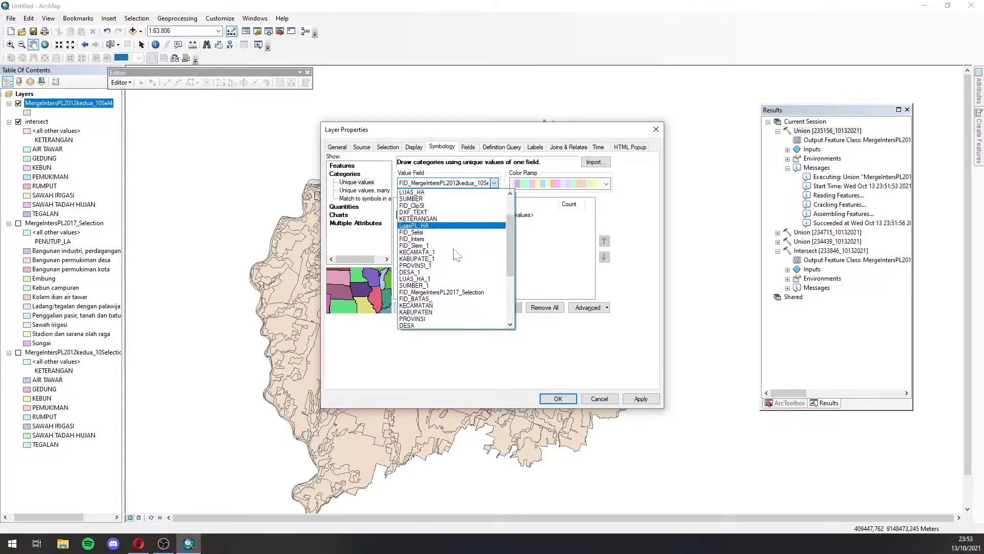
scroll(456, 255, down, 3)
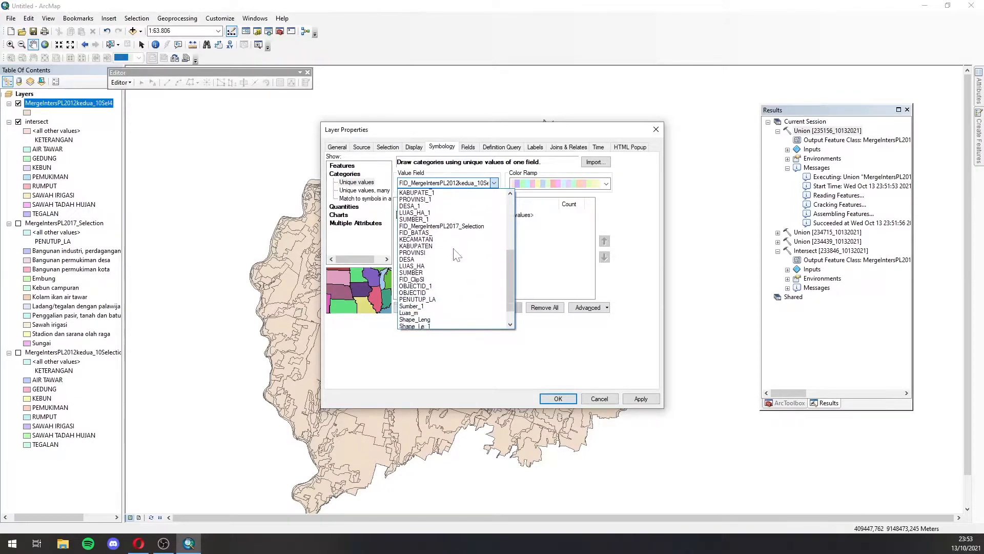
scroll(449, 272, up, 4)
scroll(446, 281, up, 1)
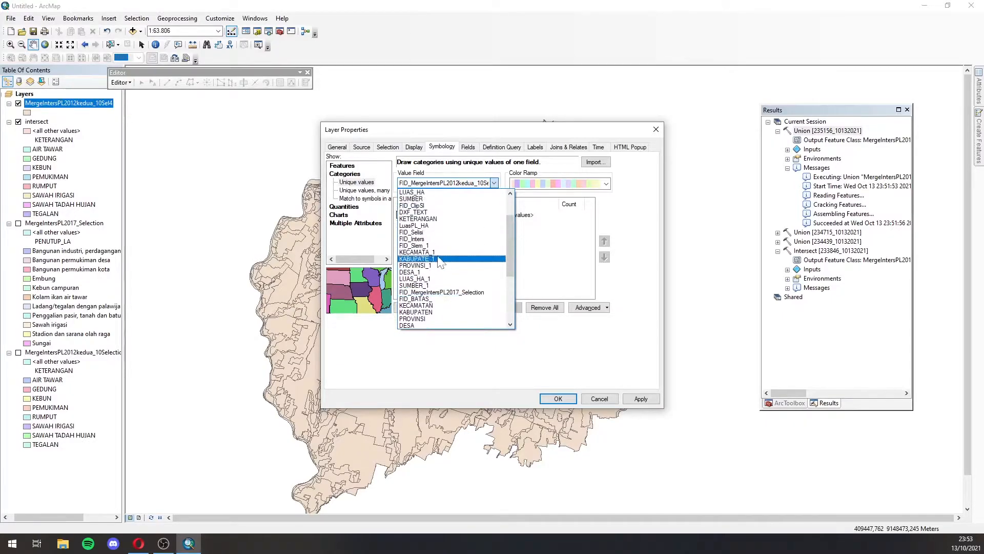
click(445, 213)
click(494, 184)
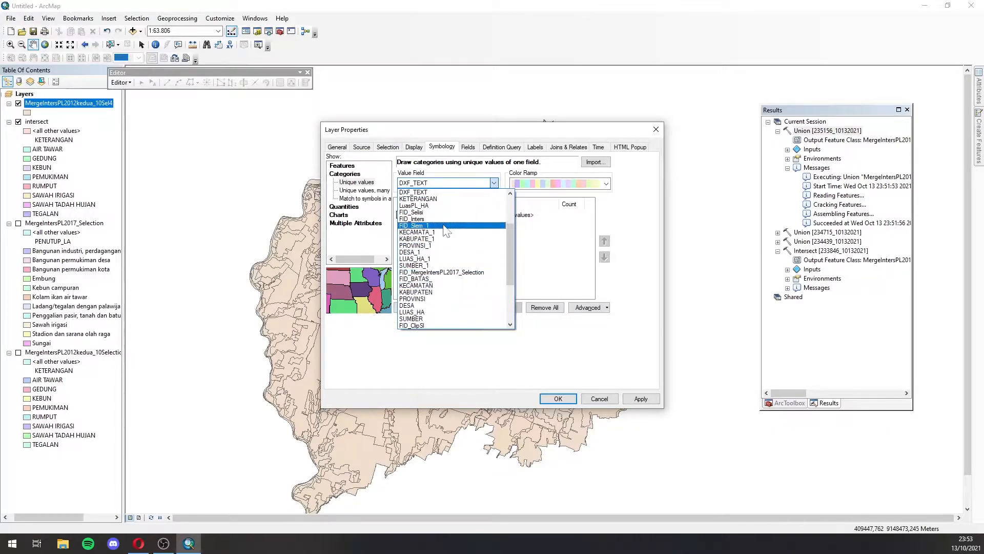
click(447, 199)
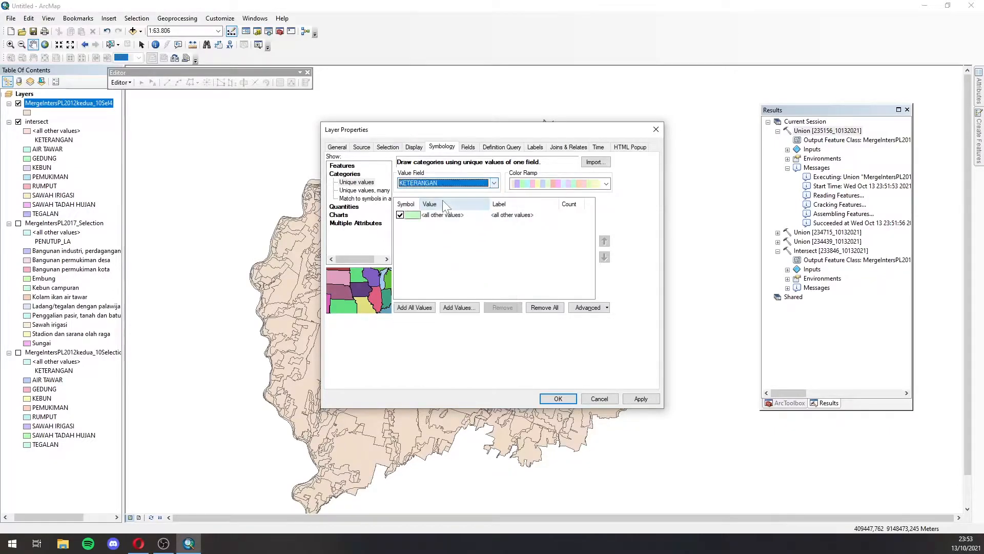
click(428, 308)
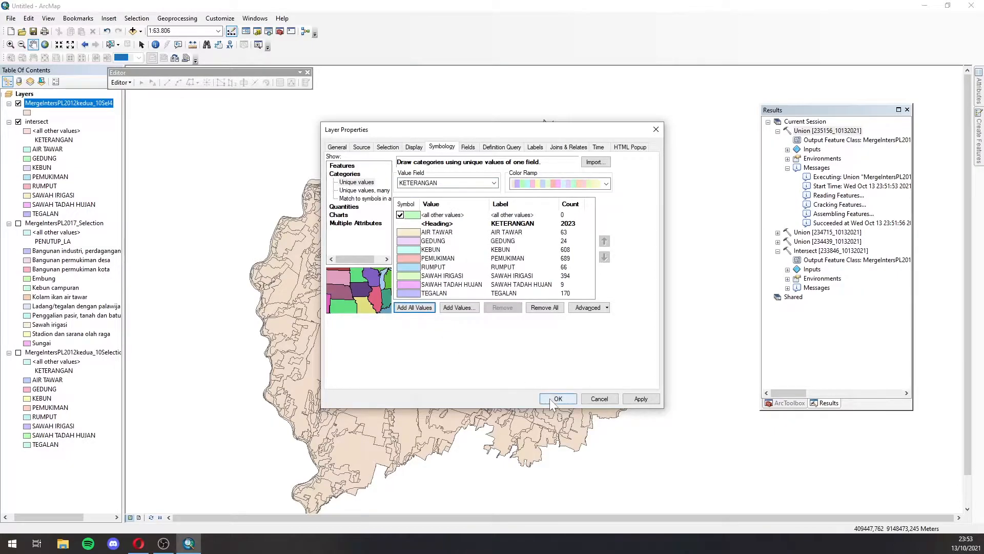
click(557, 398)
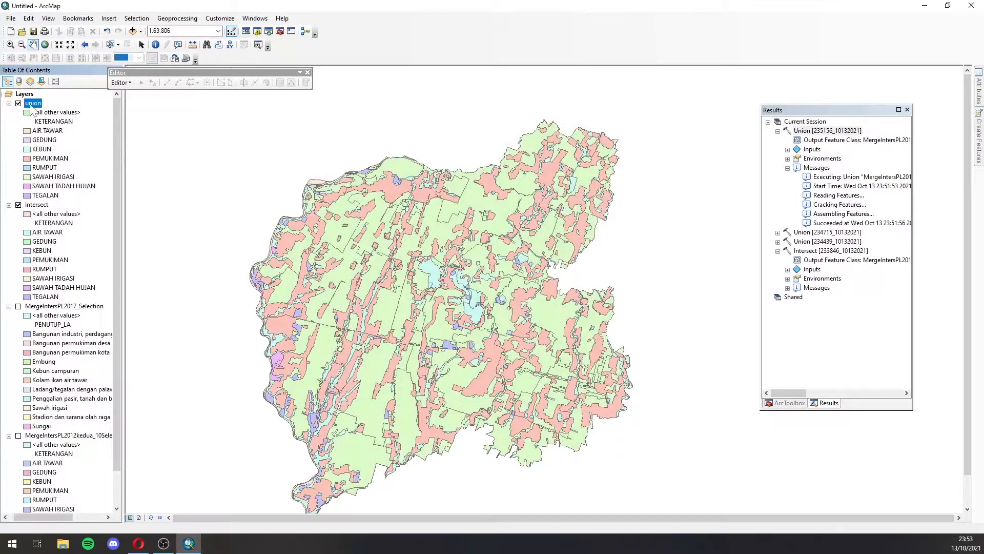
Change the union layer's unique-values field to PENUTUP_LA, add all its values and apply the symbology.
right_click(31, 106)
click(61, 319)
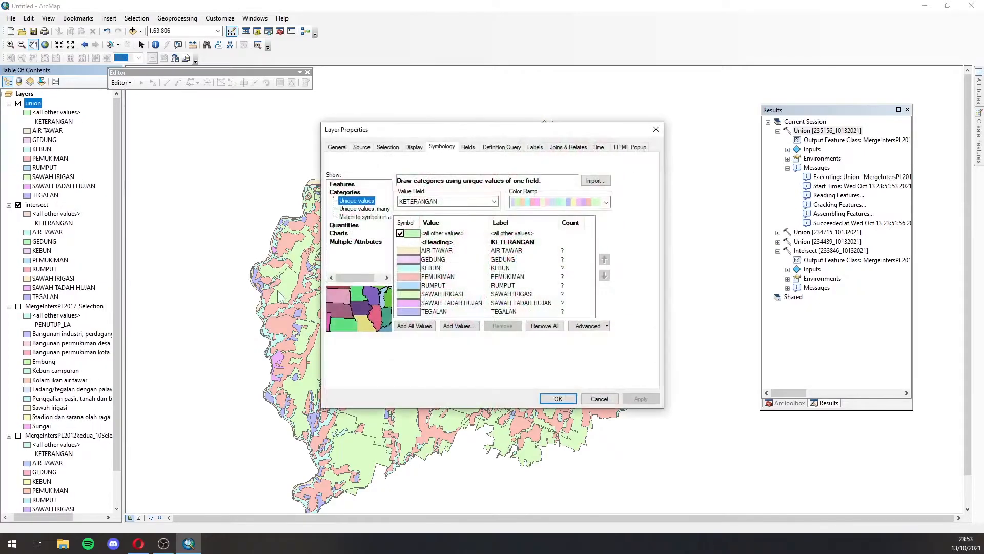
click(447, 201)
scroll(459, 303, down, 1)
scroll(460, 312, down, 1)
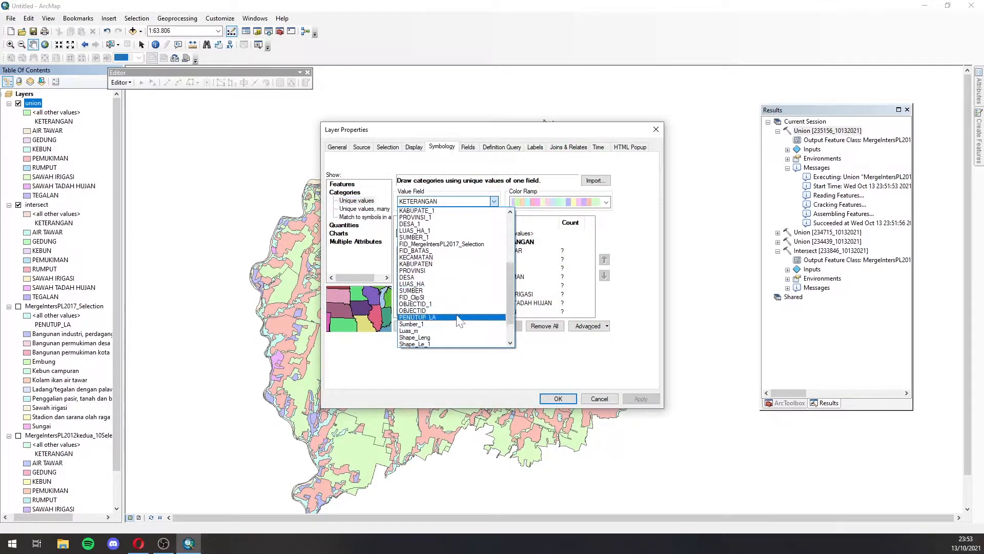
click(458, 318)
click(415, 326)
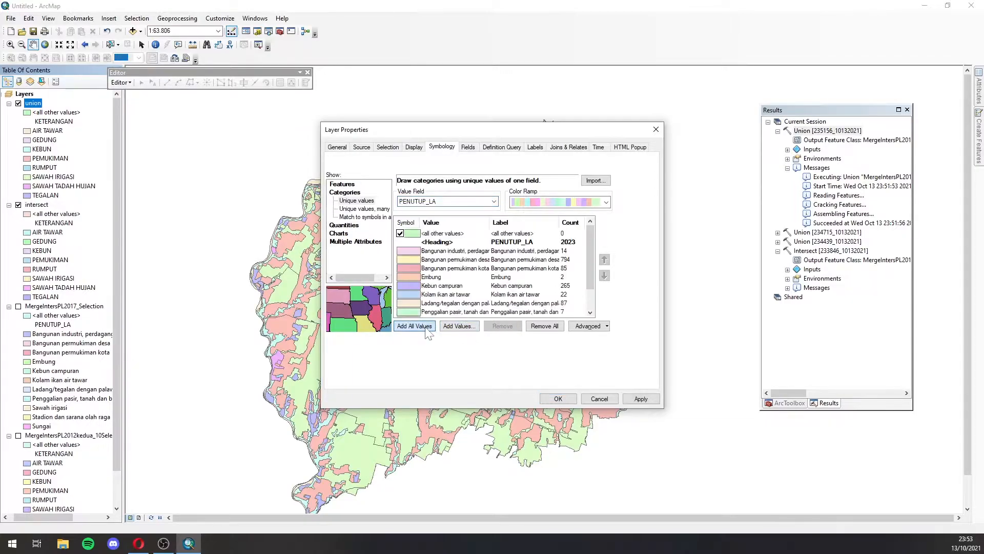
click(558, 398)
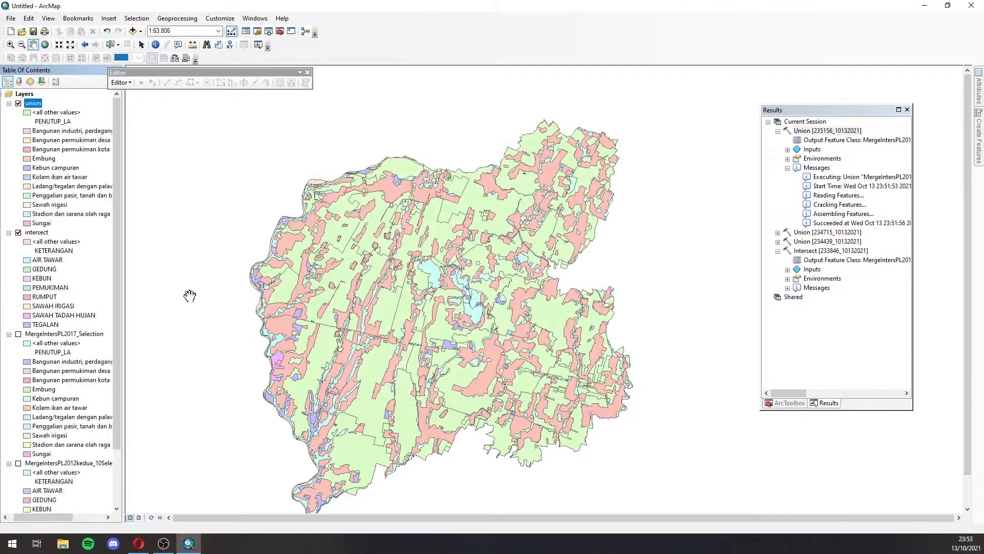
Compare the union and intersect layers by switching their visibility off and on, leaving both visible.
click(18, 232)
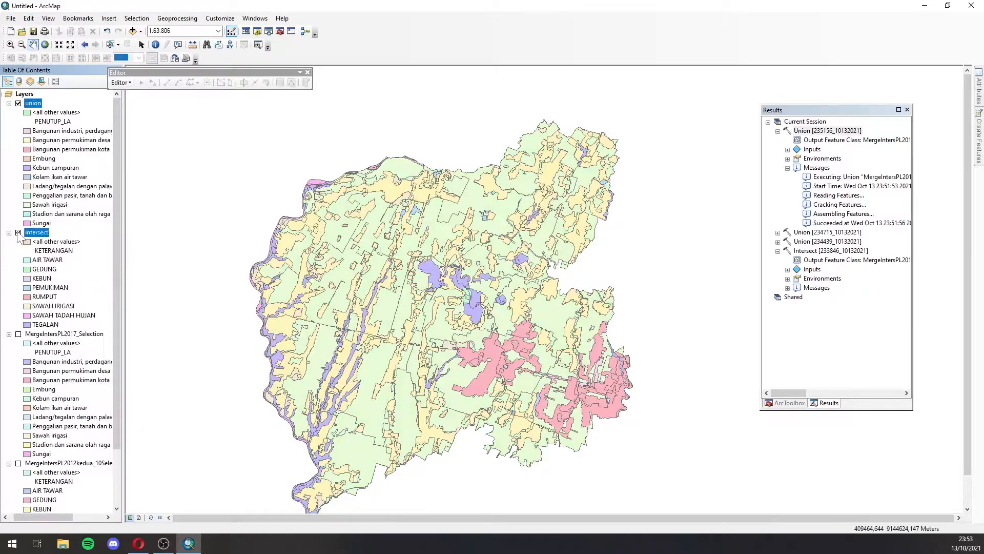
click(18, 103)
click(18, 103)
click(19, 232)
click(18, 103)
click(19, 103)
click(18, 103)
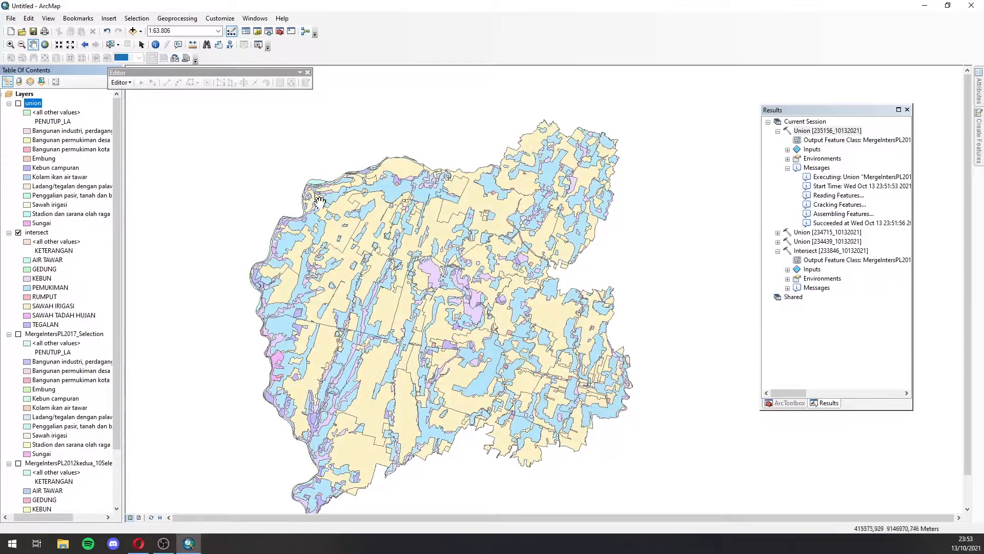
click(18, 103)
click(18, 103)
click(18, 103)
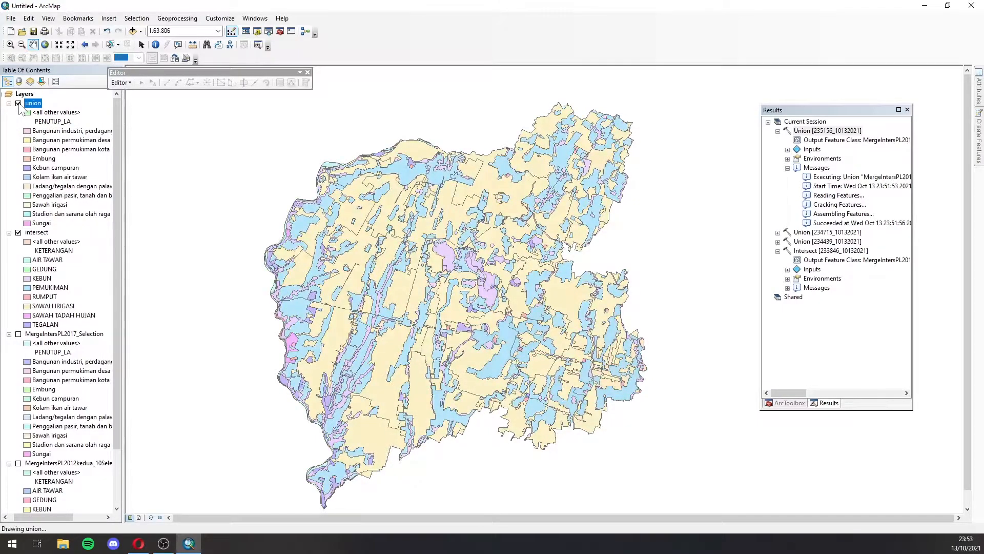
click(19, 103)
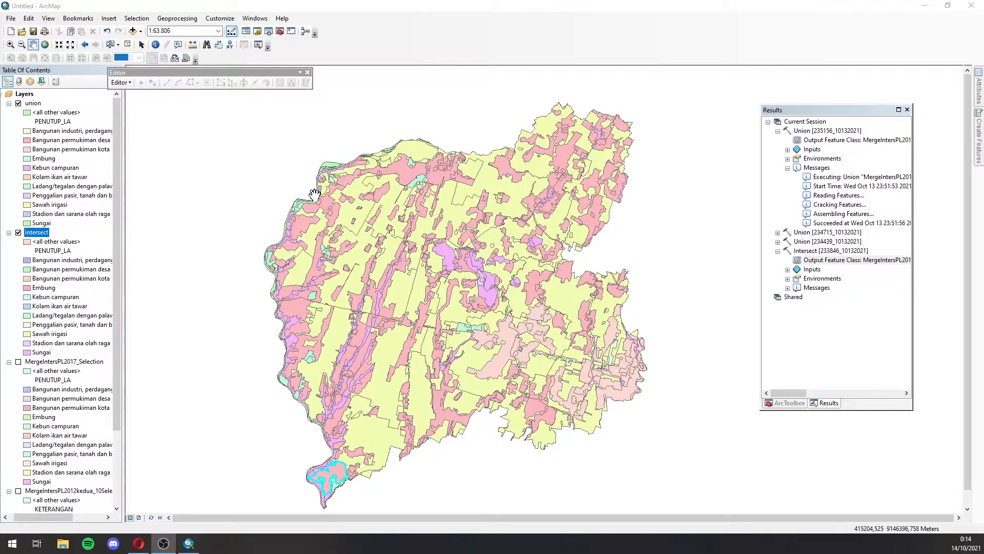
Open the union layer's attribute table and freeze the KETERANGAN column.
right_click(34, 104)
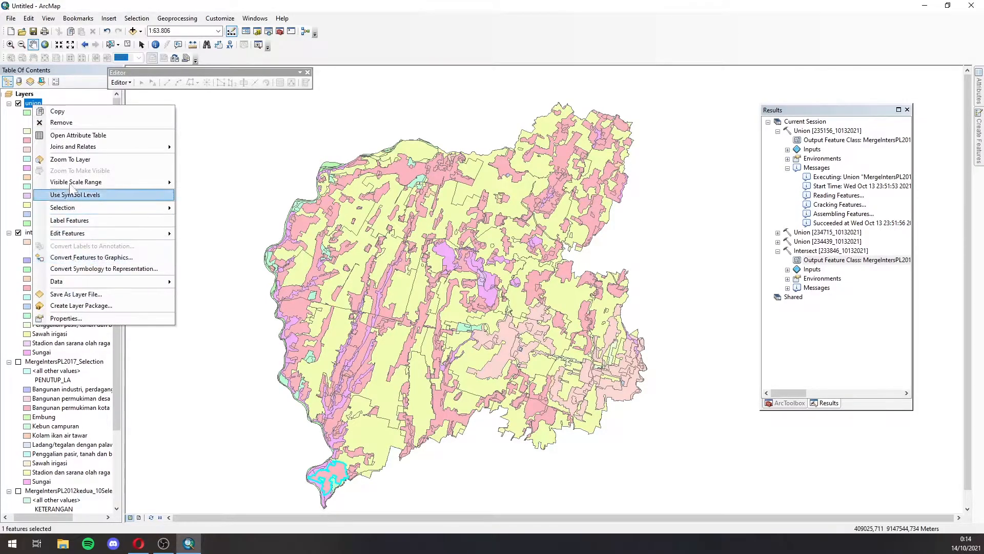
click(87, 135)
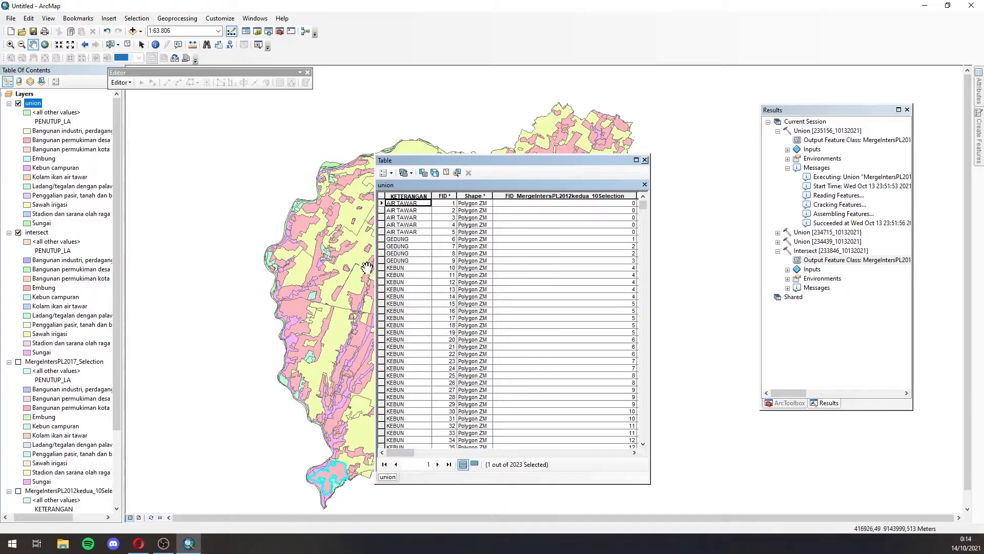
mouse_move(403, 453)
mouse_down()
mouse_move(430, 453)
mouse_move(402, 465)
mouse_move(441, 462)
mouse_move(406, 459)
mouse_up()
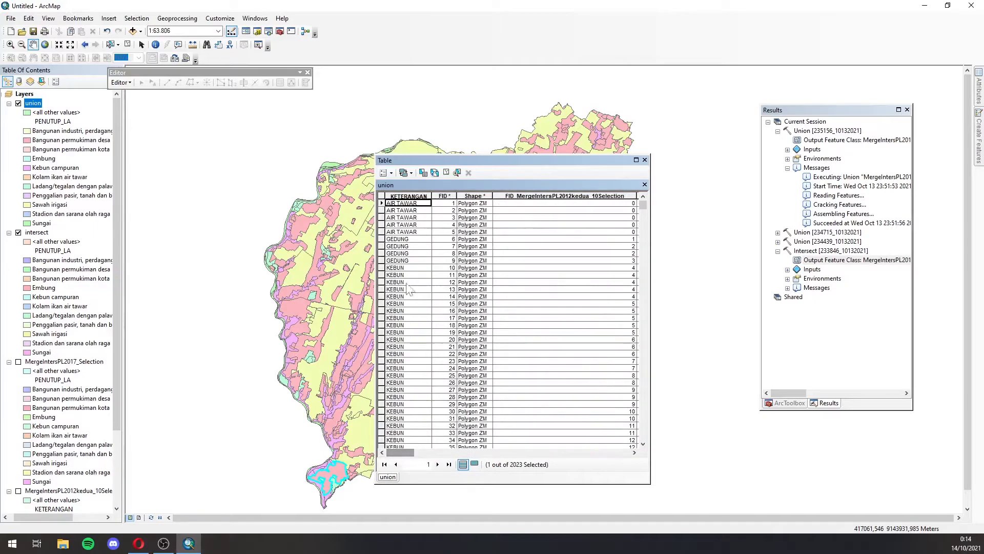
click(412, 193)
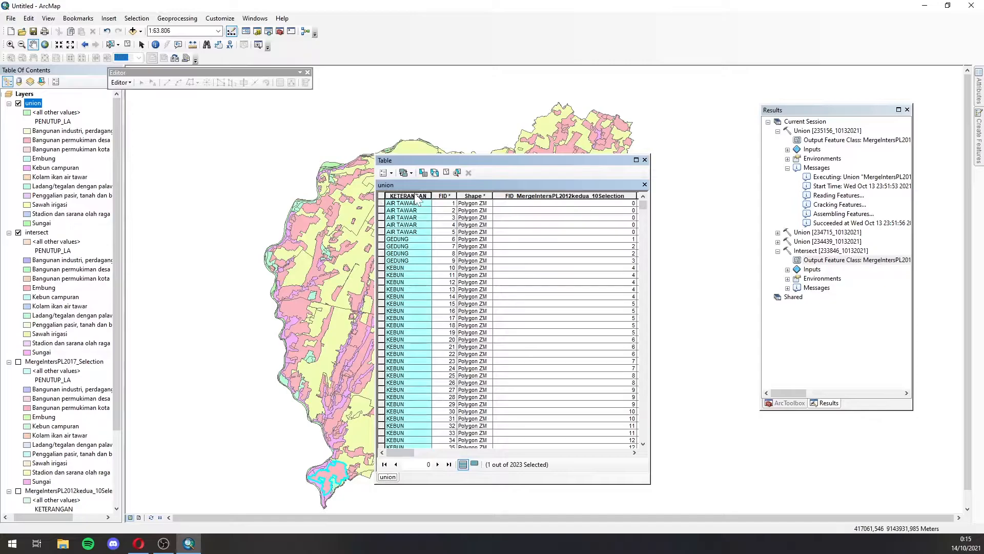
right_click(416, 195)
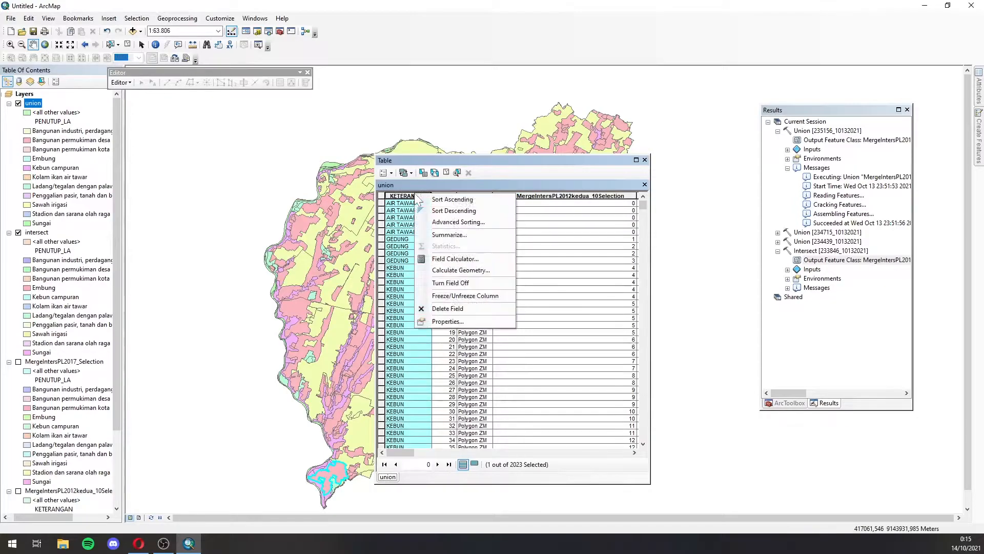
click(451, 295)
Freeze the LUAS_HA and PENUTUP_LA columns beside KETERANGAN in the union attribute table.
drag(408, 453, 442, 456)
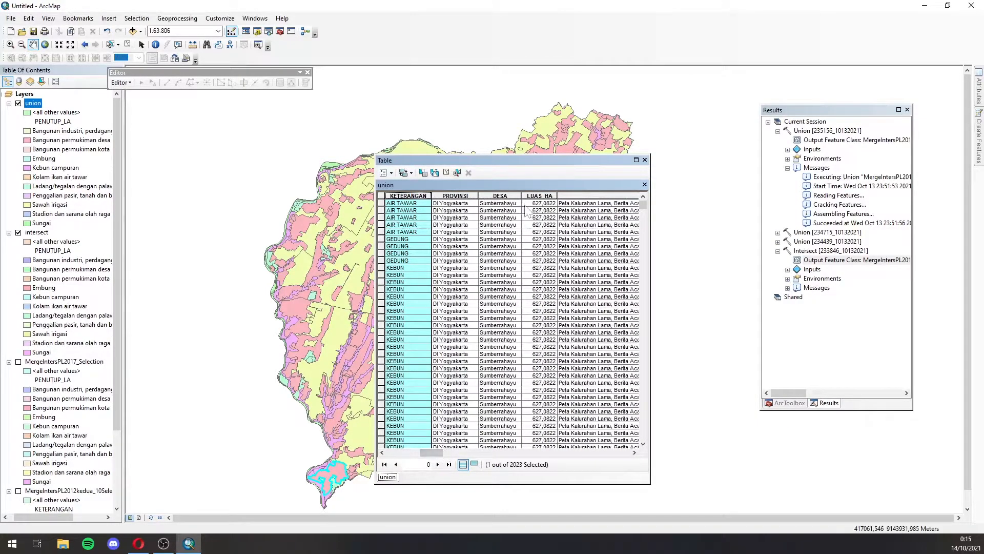
click(534, 196)
right_click(535, 196)
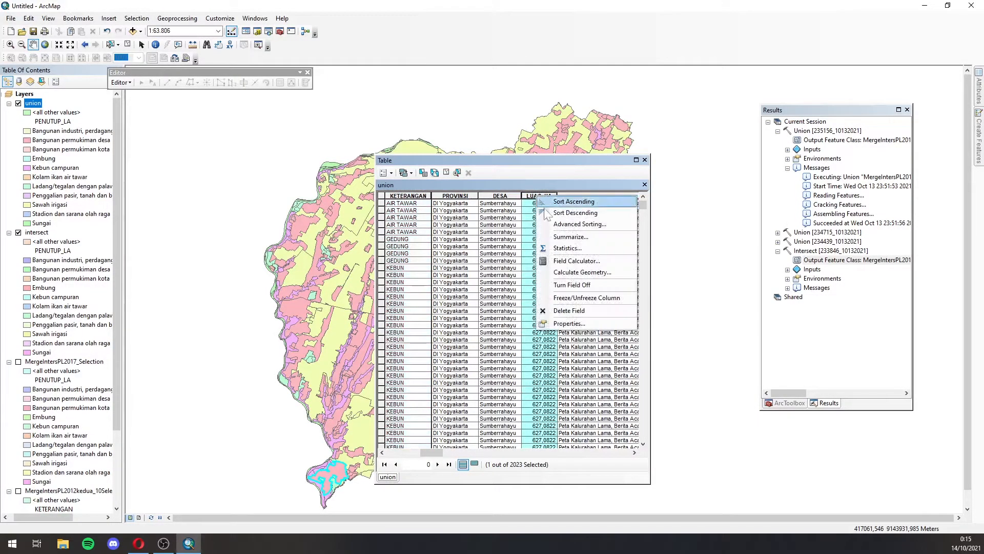
click(572, 298)
drag(432, 454, 572, 470)
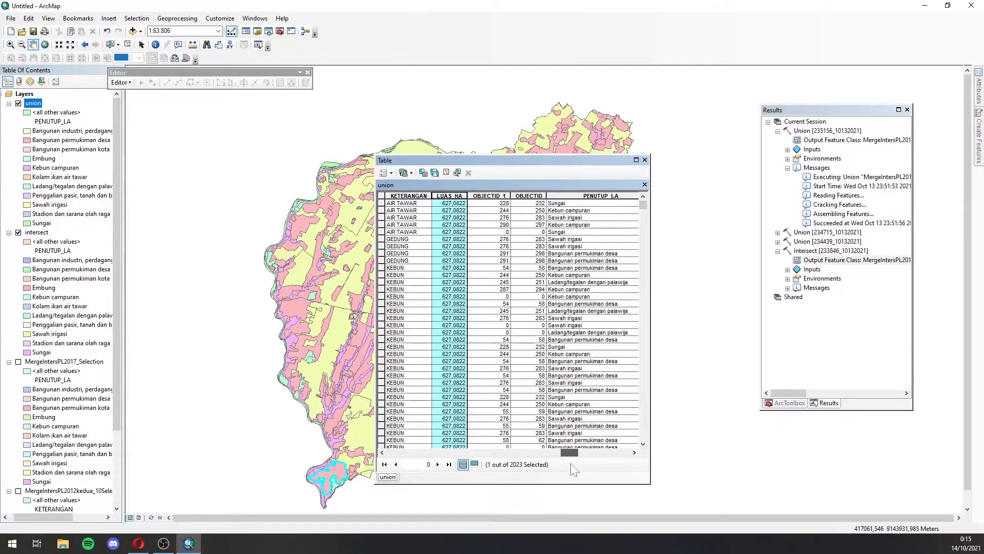
right_click(586, 200)
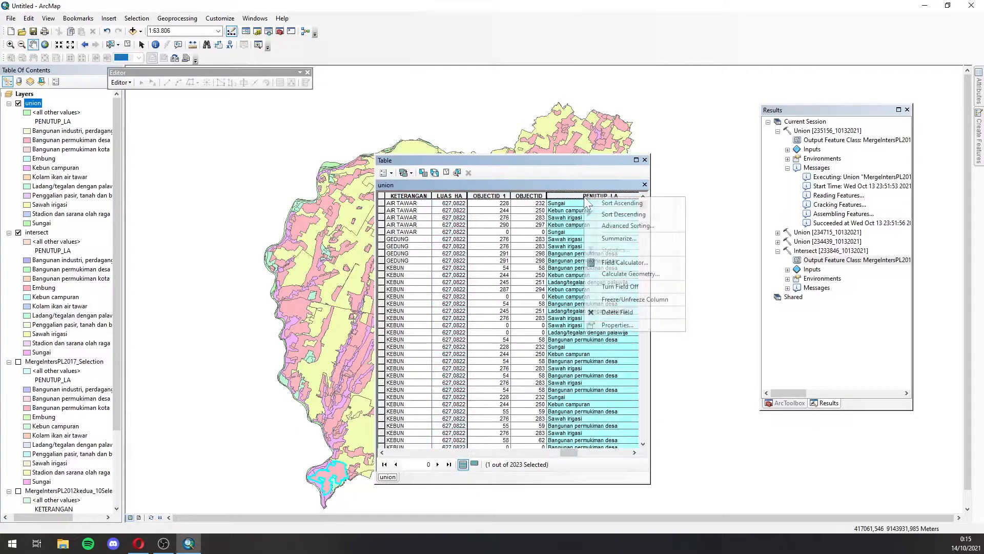
click(626, 298)
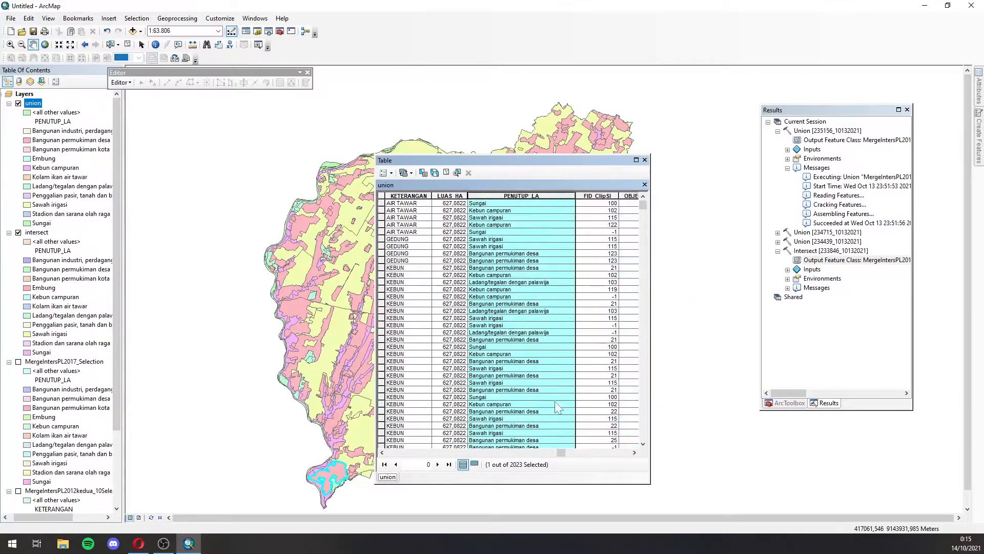
Freeze the Luas_m column after PENUTUP_LA in the union table and select the KETERANGAN column.
click(634, 453)
click(634, 453)
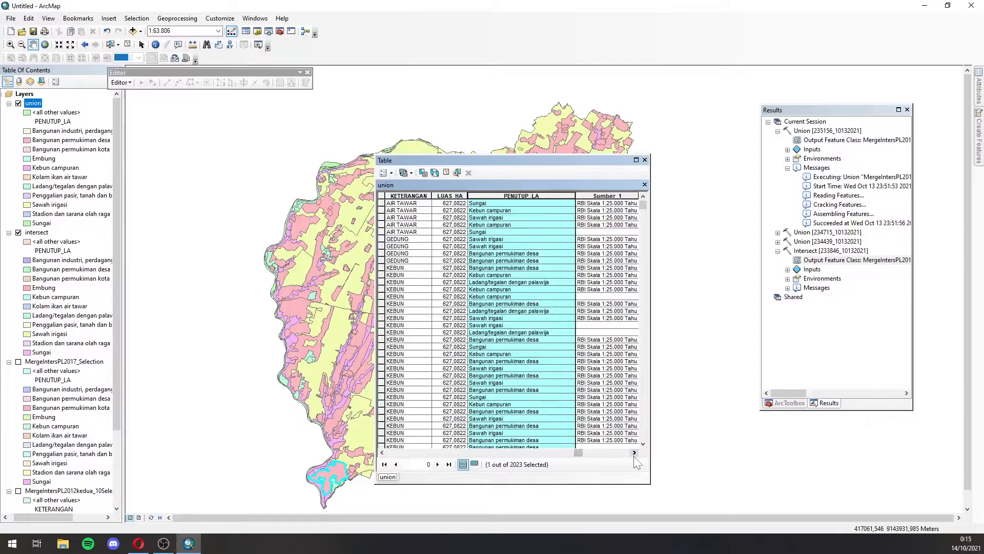
click(634, 453)
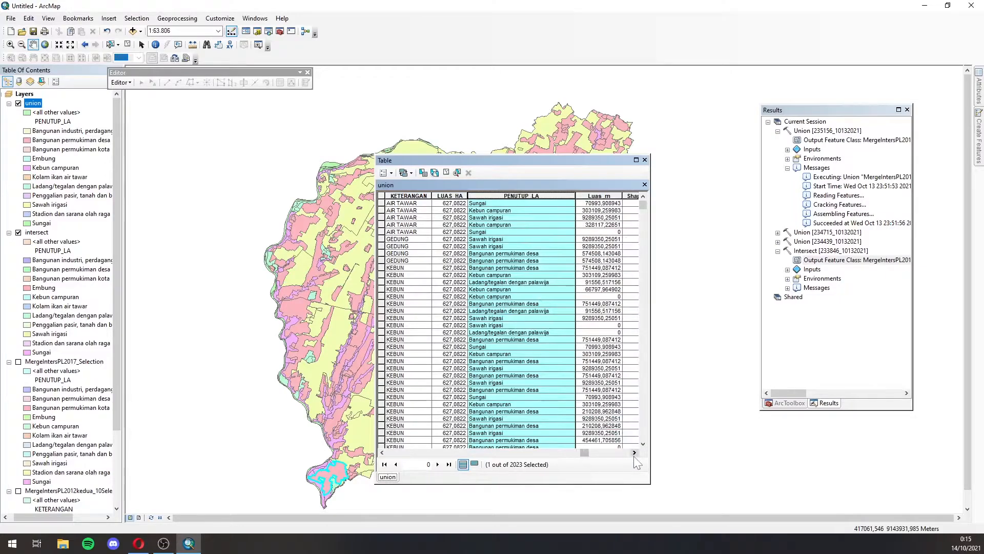
click(601, 196)
right_click(603, 197)
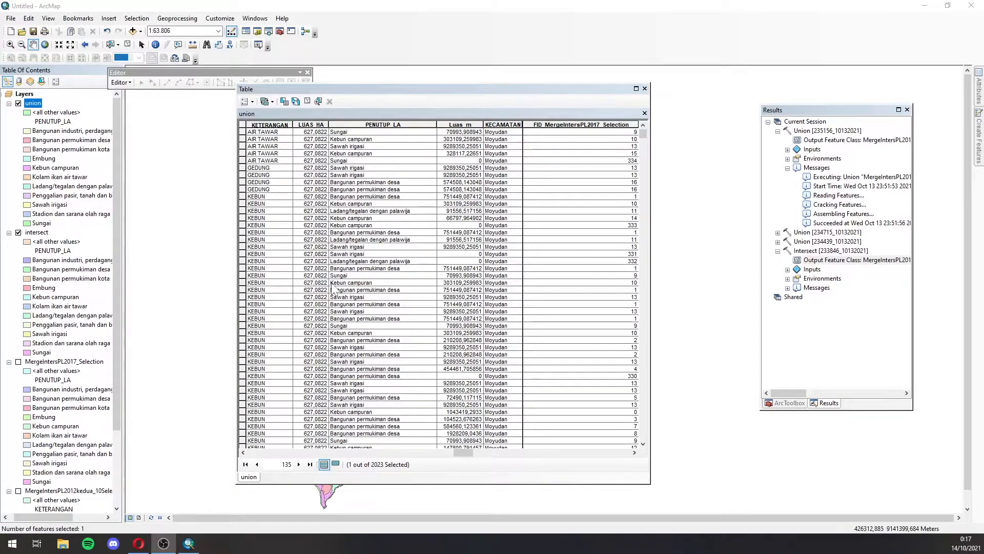
click(269, 126)
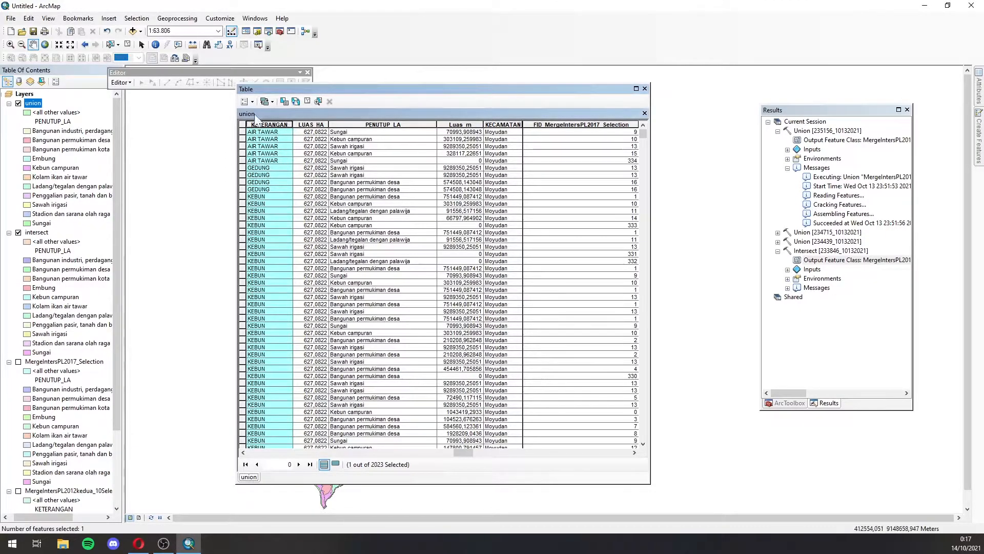
Compare the KETERANGAN classes with PENUTUP_LA for the AIR TAWAR and GEDUNG records in the union table.
click(383, 126)
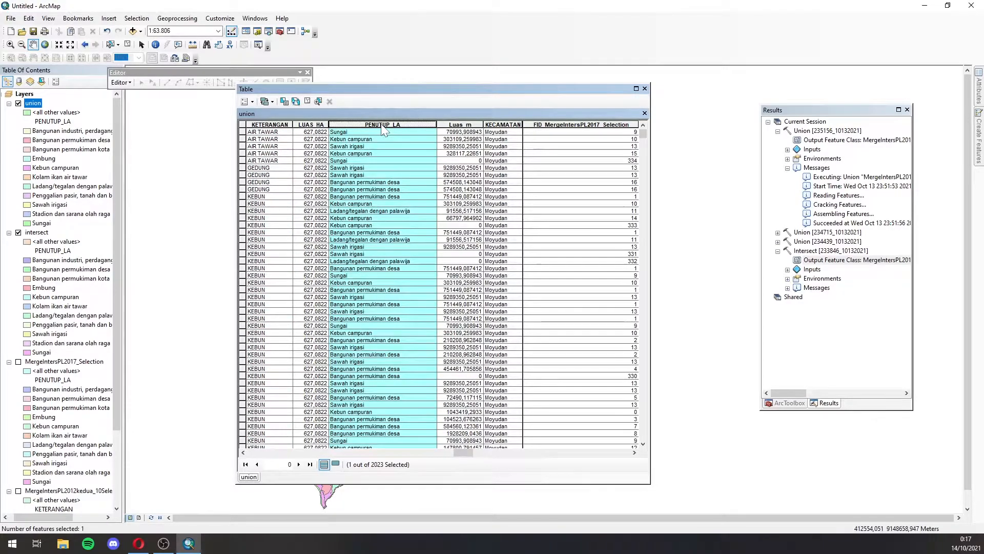
click(272, 125)
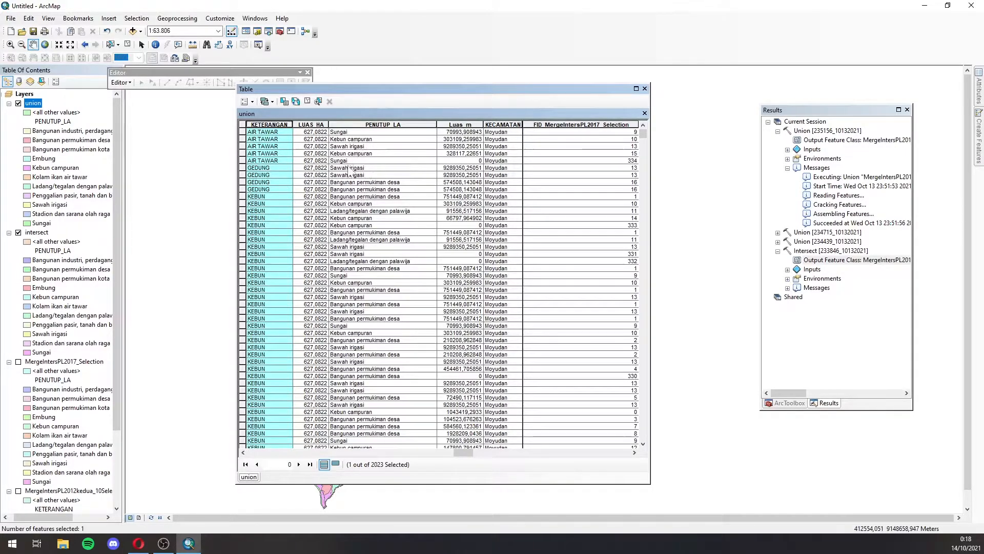
click(276, 160)
click(276, 168)
click(275, 189)
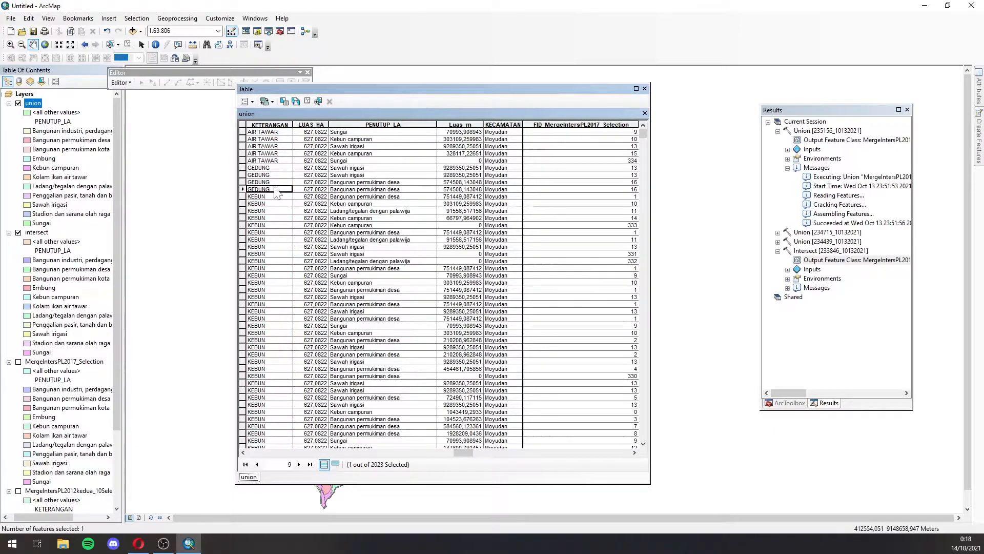
scroll(110, 274, down, 3)
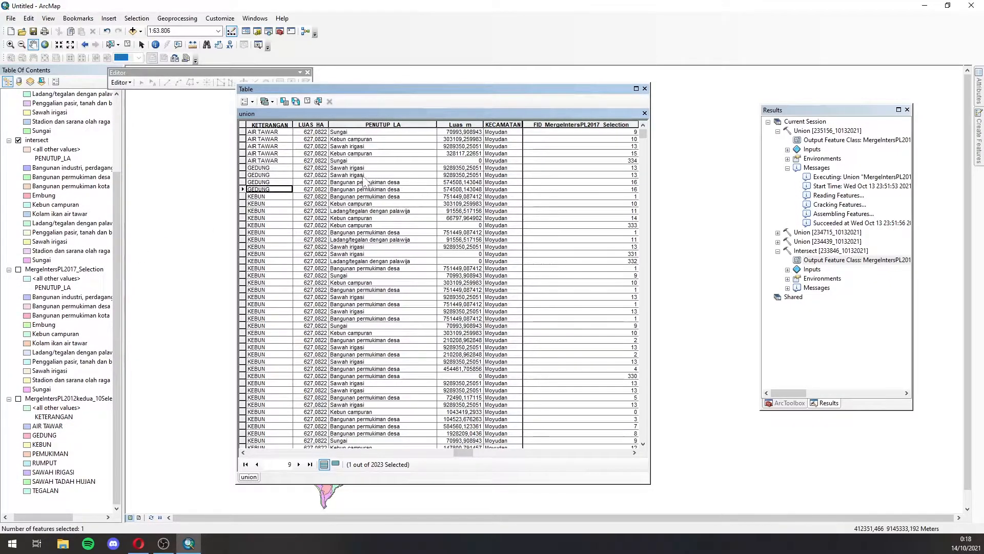
click(341, 169)
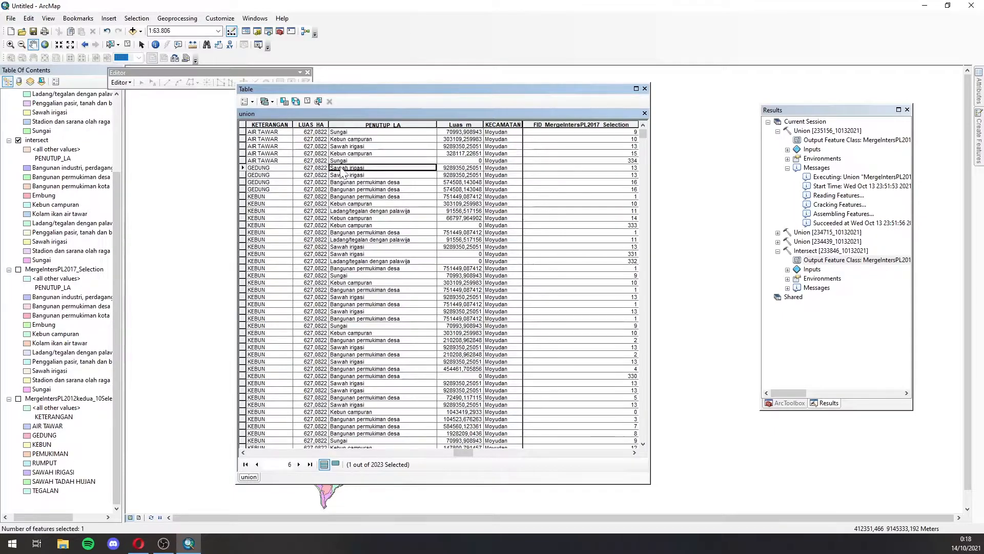
click(345, 175)
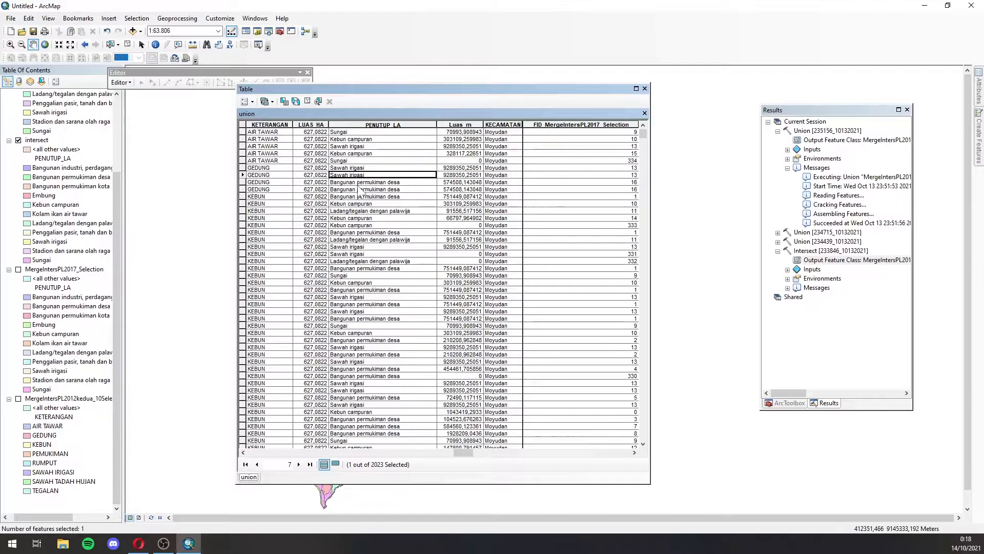
Examine the KEBUN records through to the last one, highlighting individual rows to compare their PENUTUP_LA classes.
scroll(310, 193, down, 1)
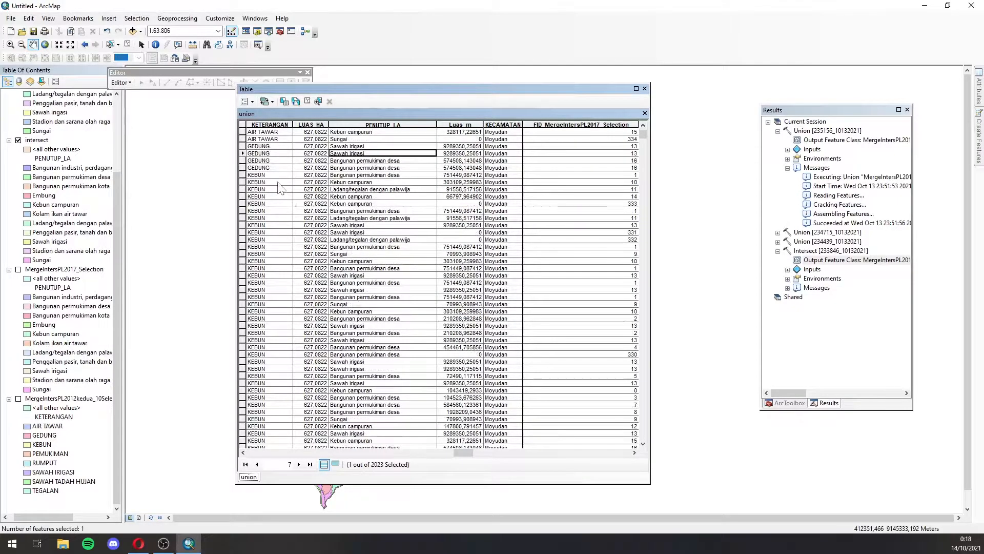
scroll(277, 190, down, 3)
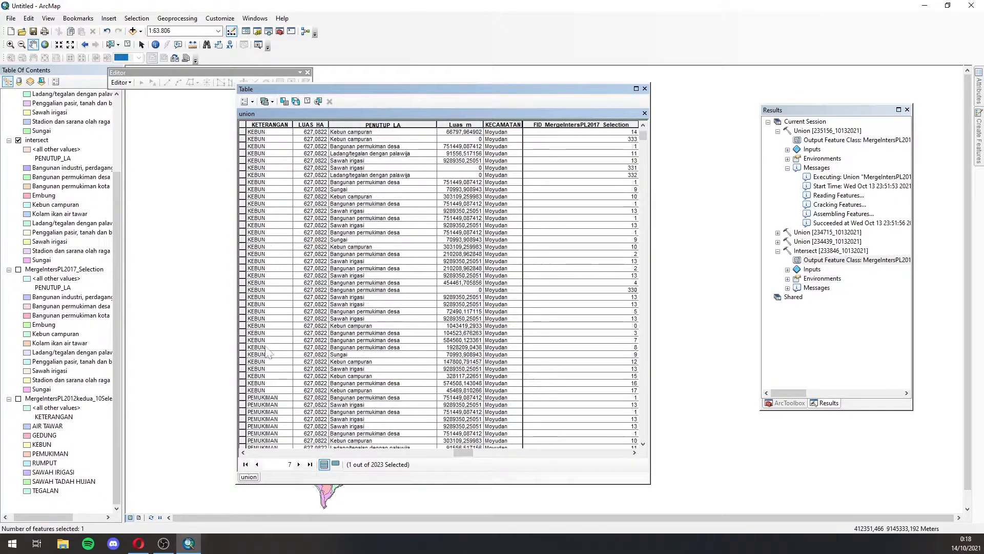
click(244, 390)
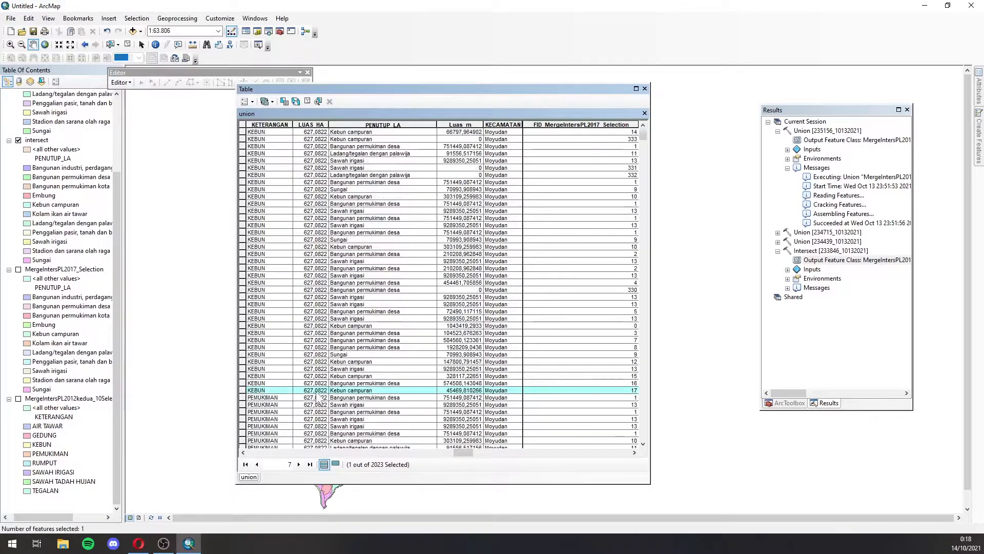
scroll(328, 397, up, 2)
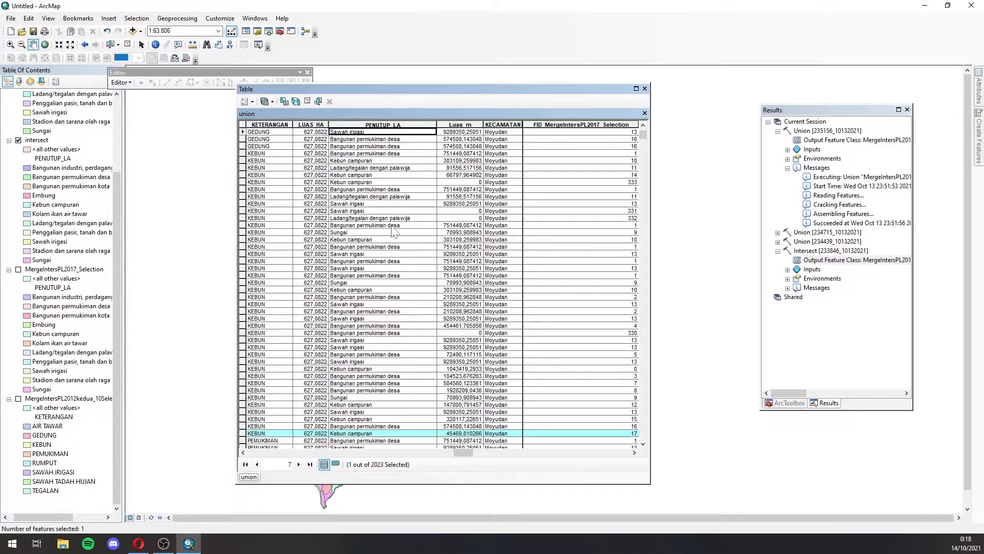
click(350, 238)
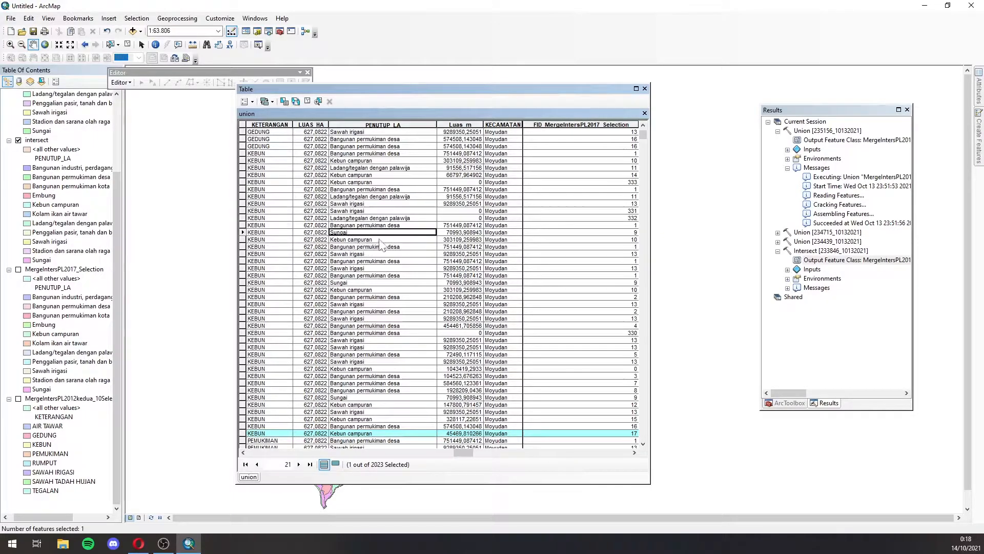
click(243, 247)
click(243, 255)
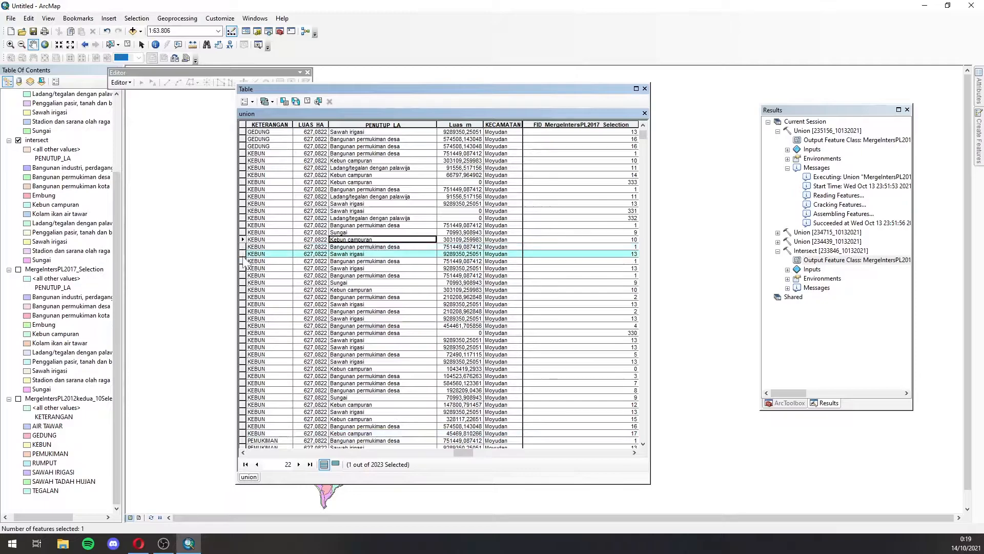
click(243, 262)
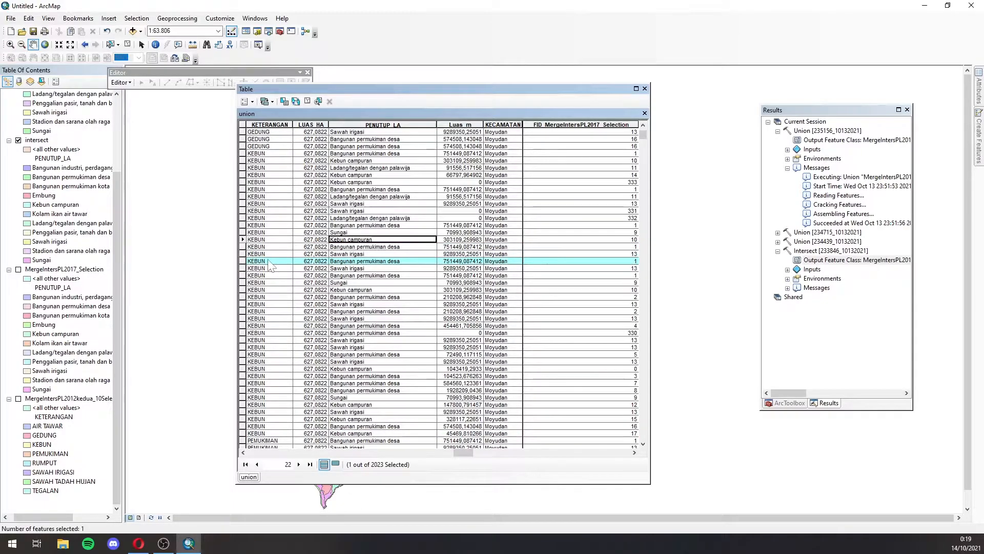
click(243, 269)
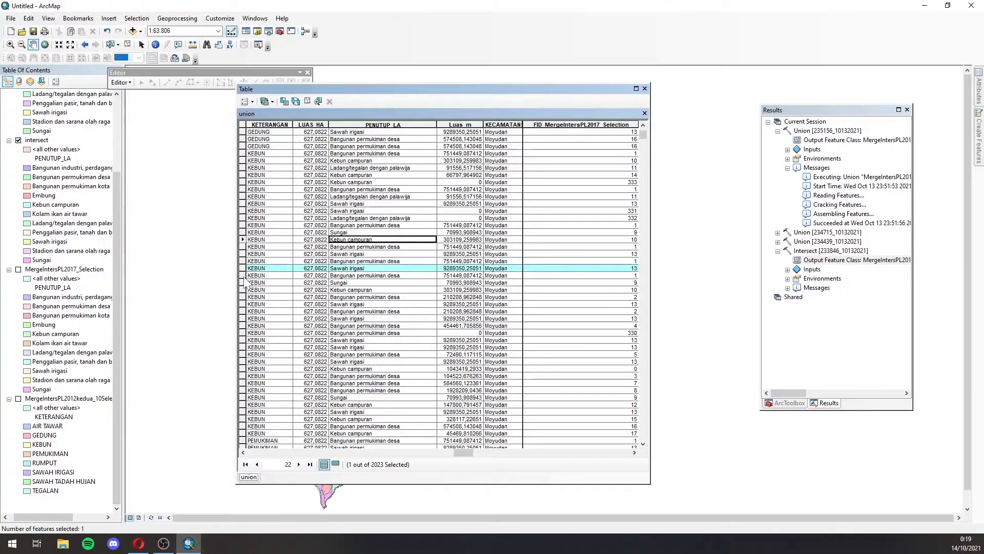
click(243, 276)
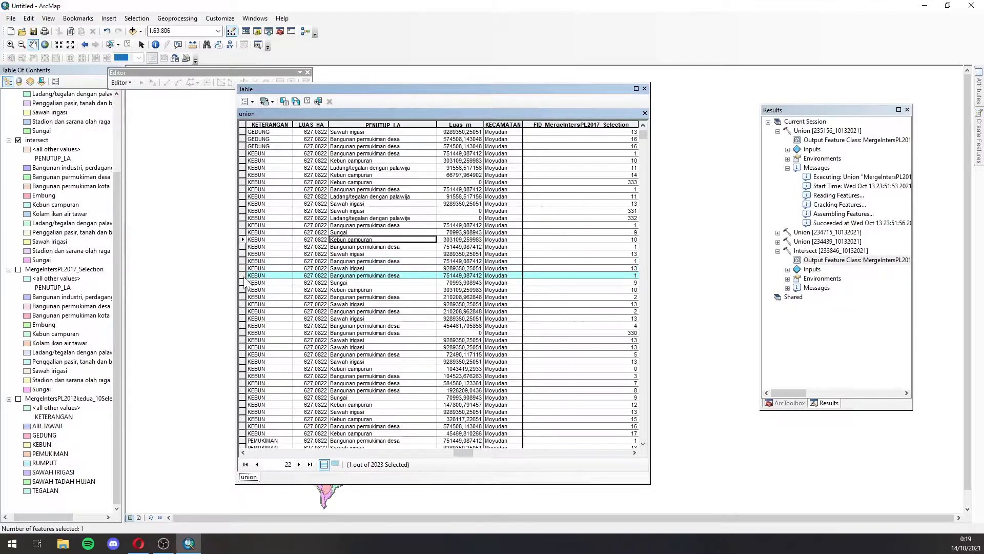
click(243, 290)
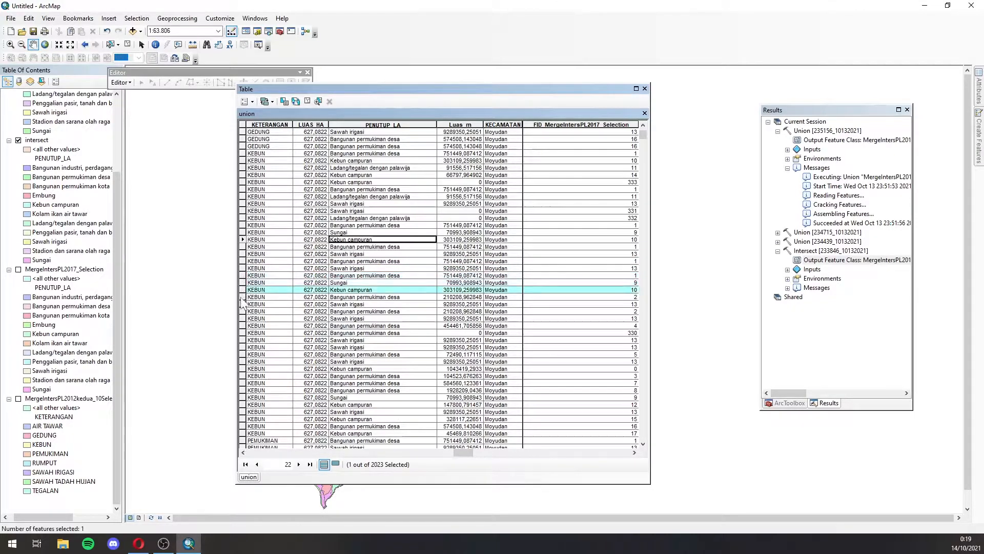
click(243, 297)
click(243, 311)
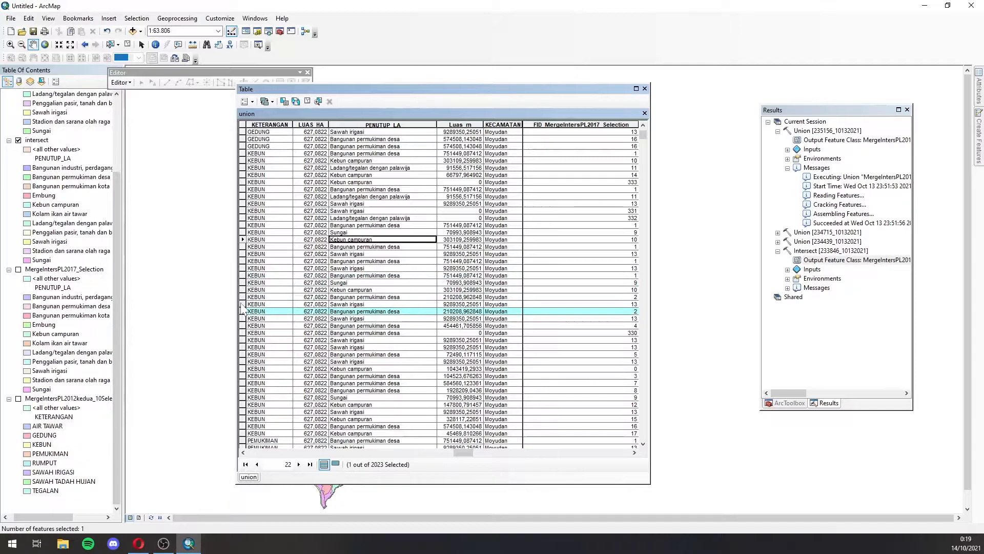
click(244, 433)
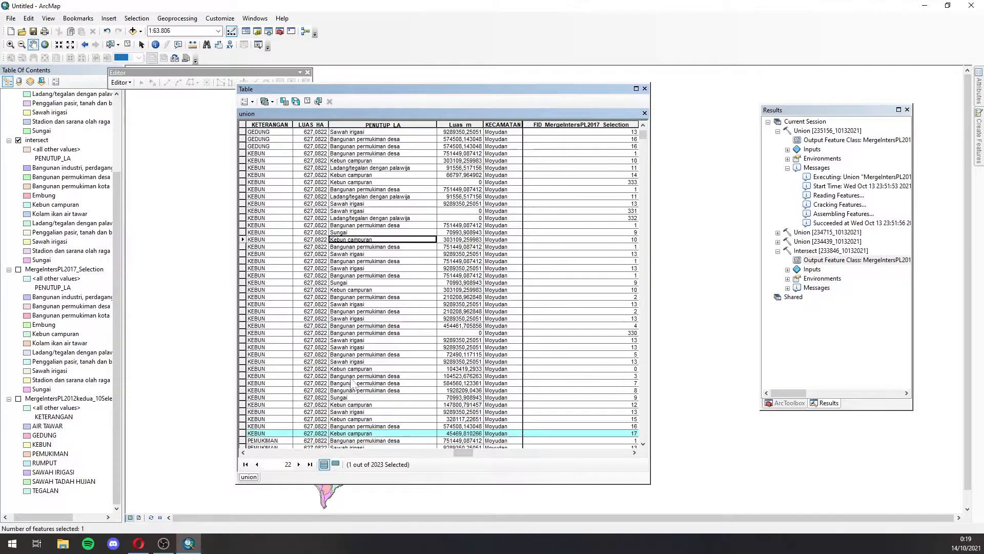
Examine the PEMUKIMAN records from first to last, highlighting the last one, and compare their PENUTUP_LA classes.
scroll(352, 382, down, 11)
scroll(352, 382, down, 2)
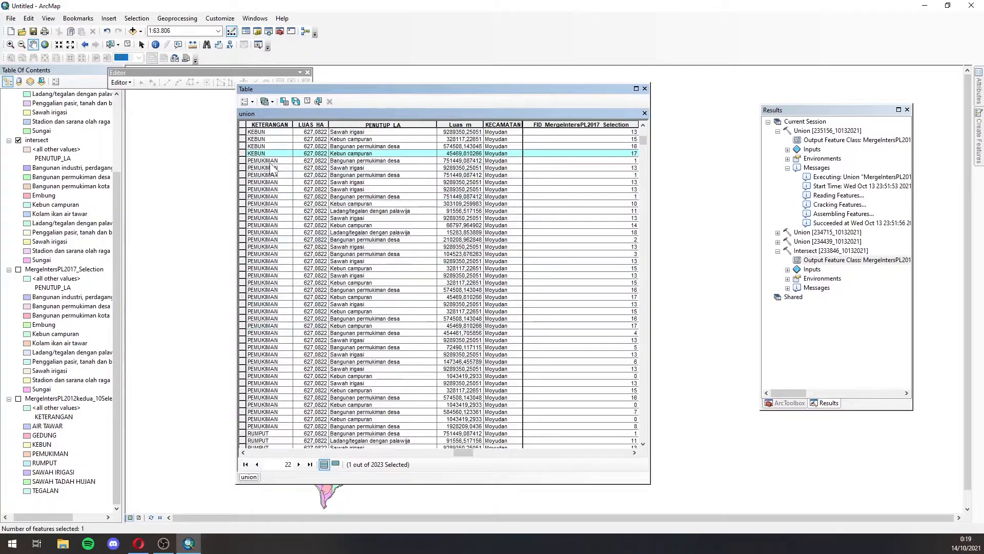
click(271, 162)
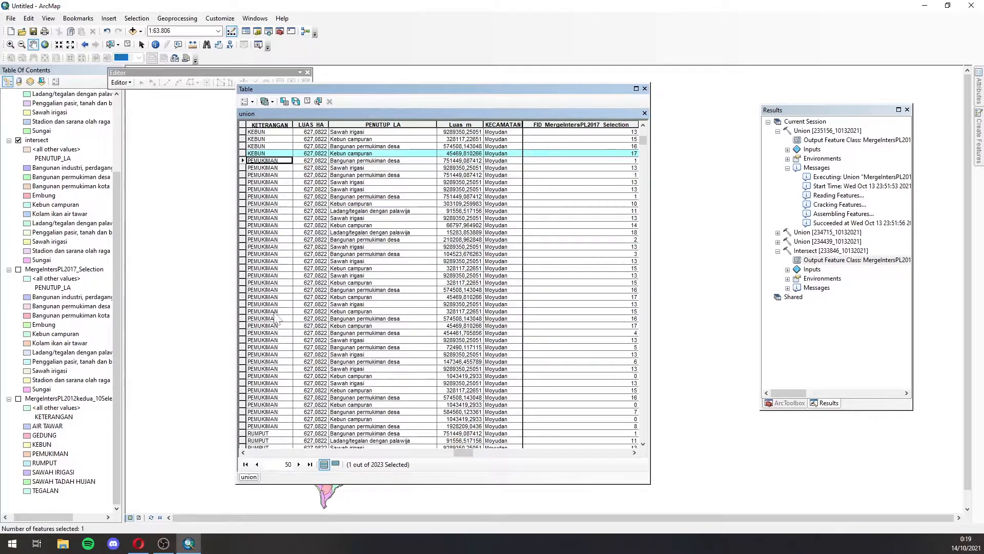
scroll(287, 389, down, 3)
scroll(289, 395, up, 2)
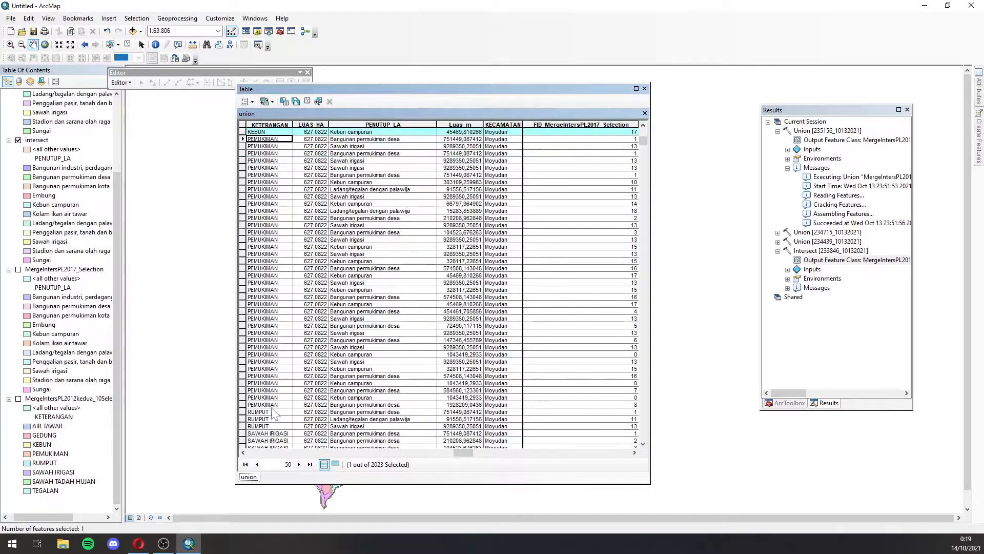
click(271, 405)
click(243, 404)
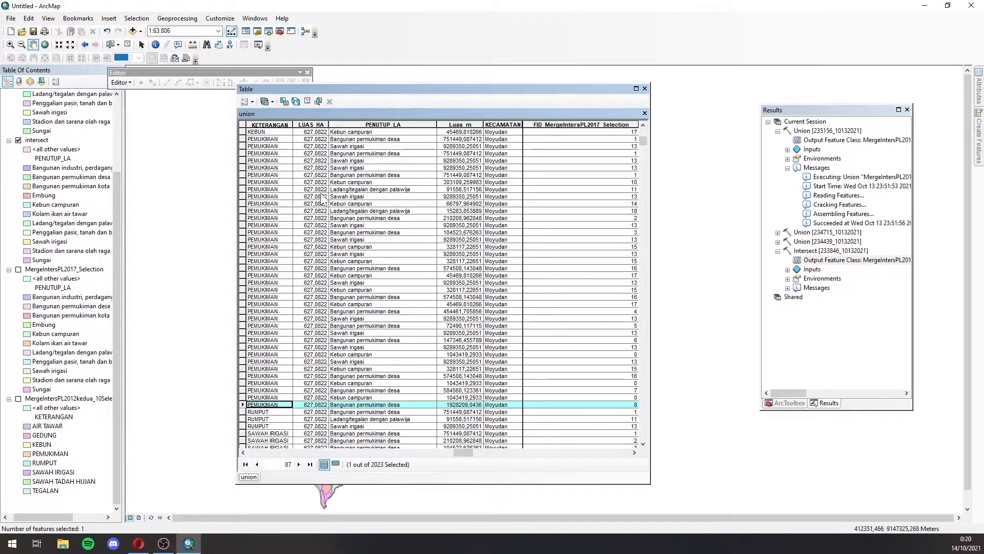
click(280, 140)
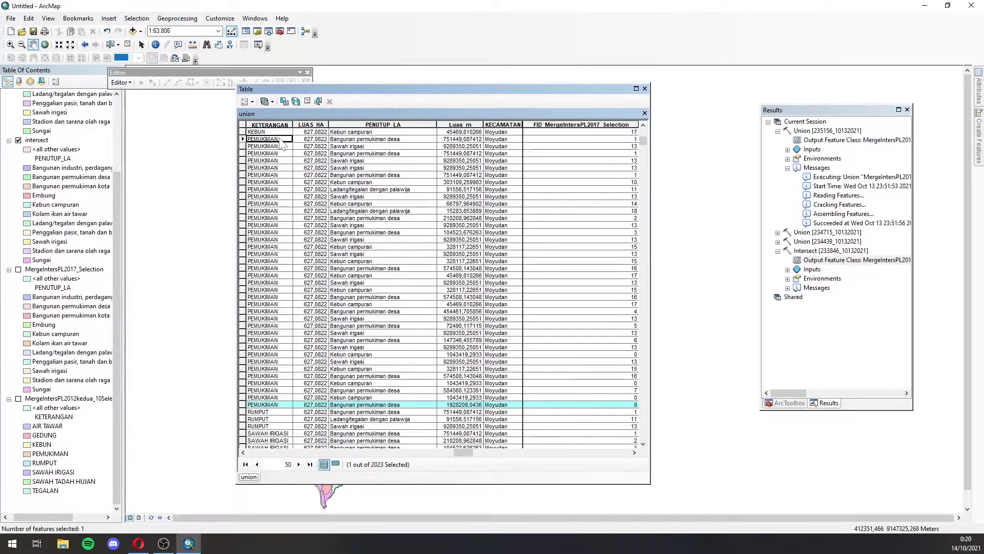
click(352, 142)
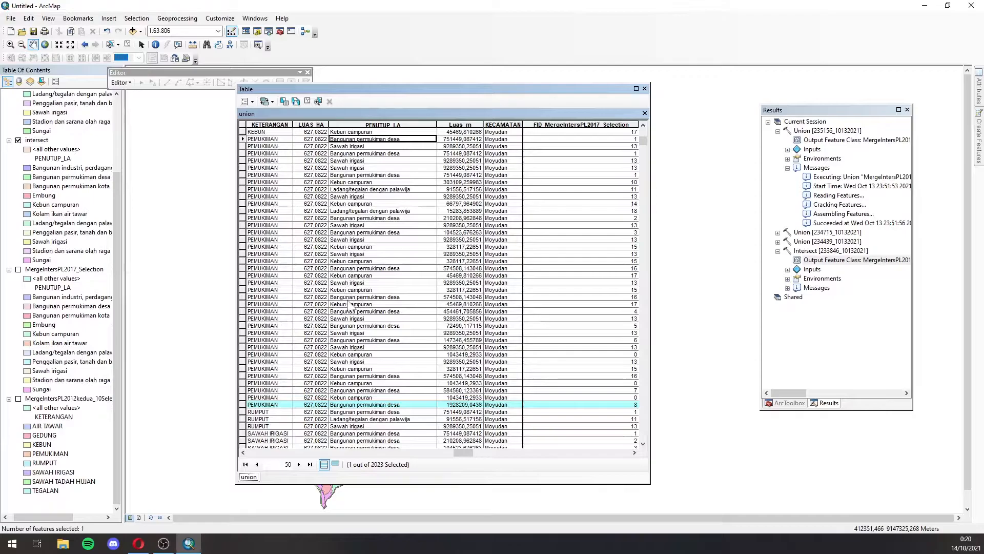
click(343, 393)
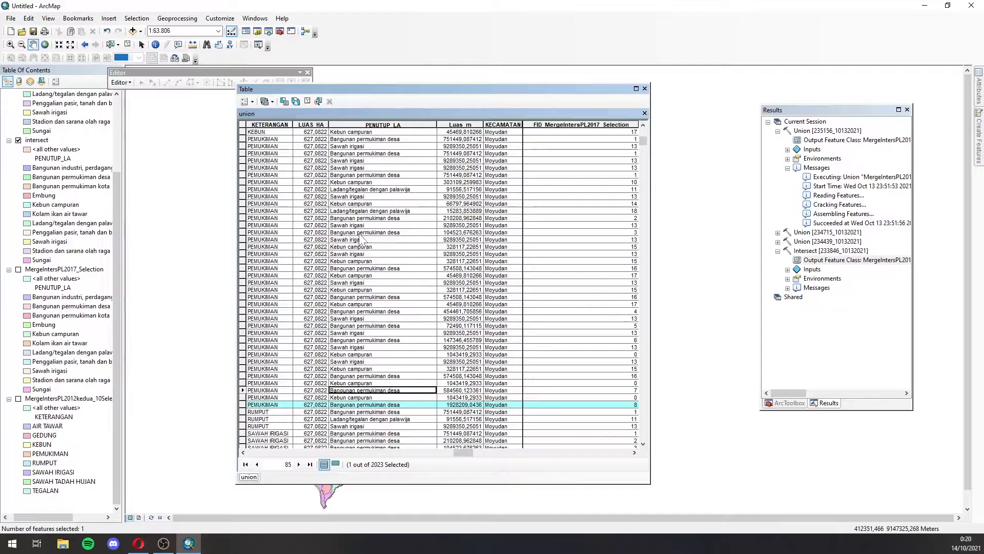
Check the PENUTUP_LA class of each of the RUMPUT records in the union table.
scroll(362, 239, down, 5)
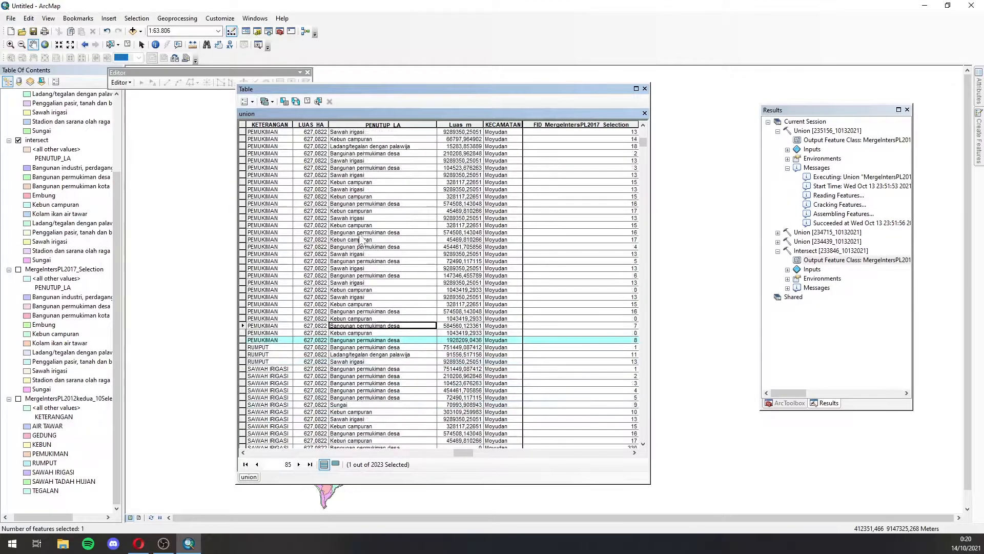
scroll(362, 239, down, 2)
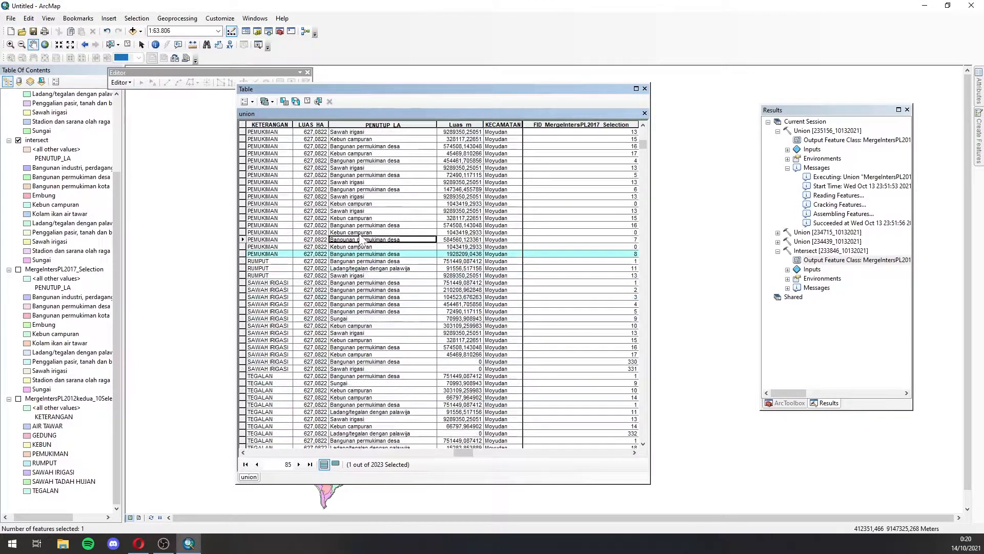
scroll(340, 254, down, 2)
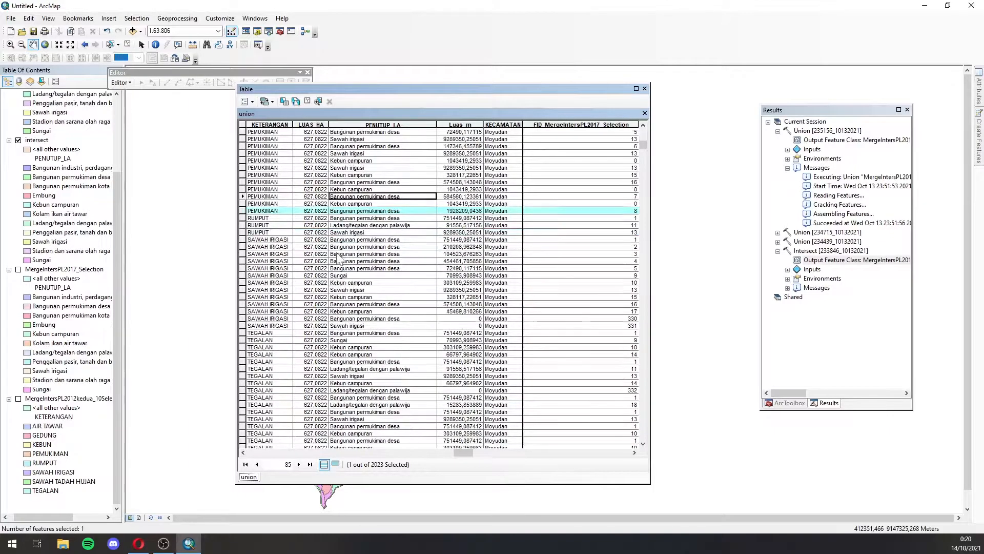
click(263, 219)
click(265, 226)
click(267, 219)
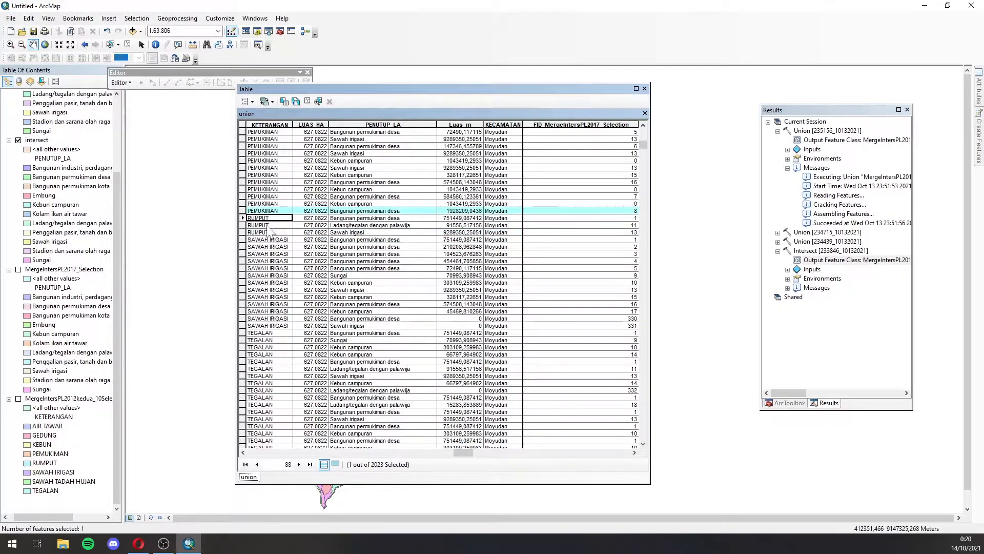
click(372, 219)
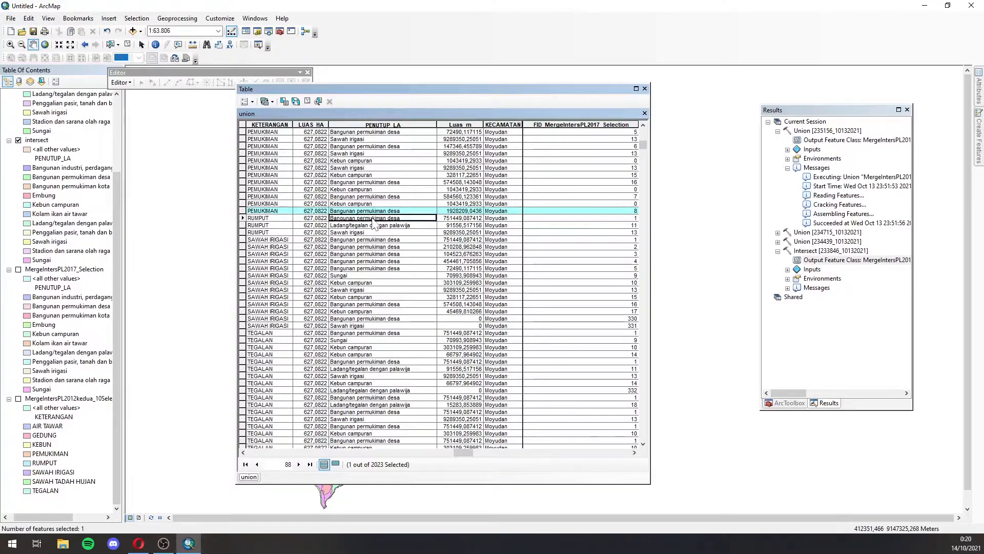
key(Down)
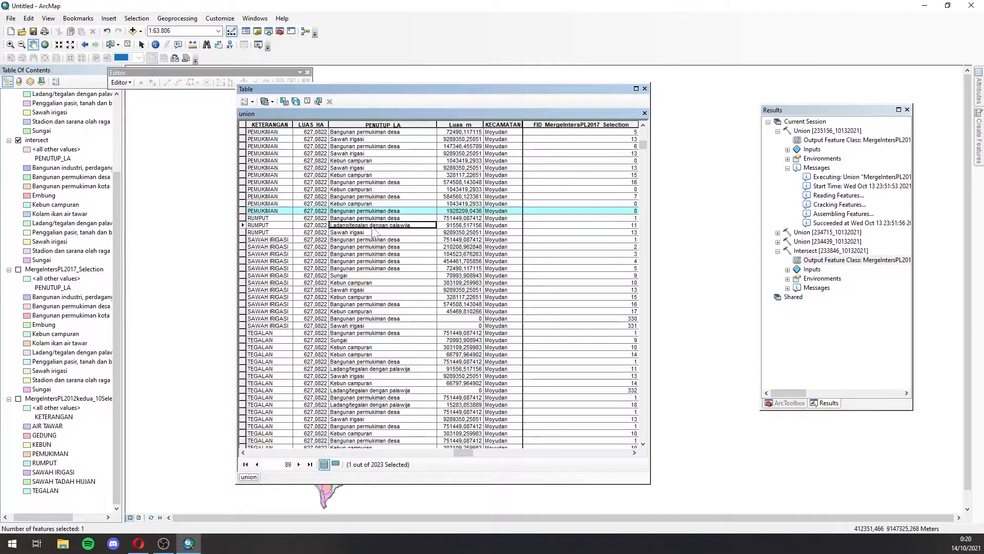
click(357, 233)
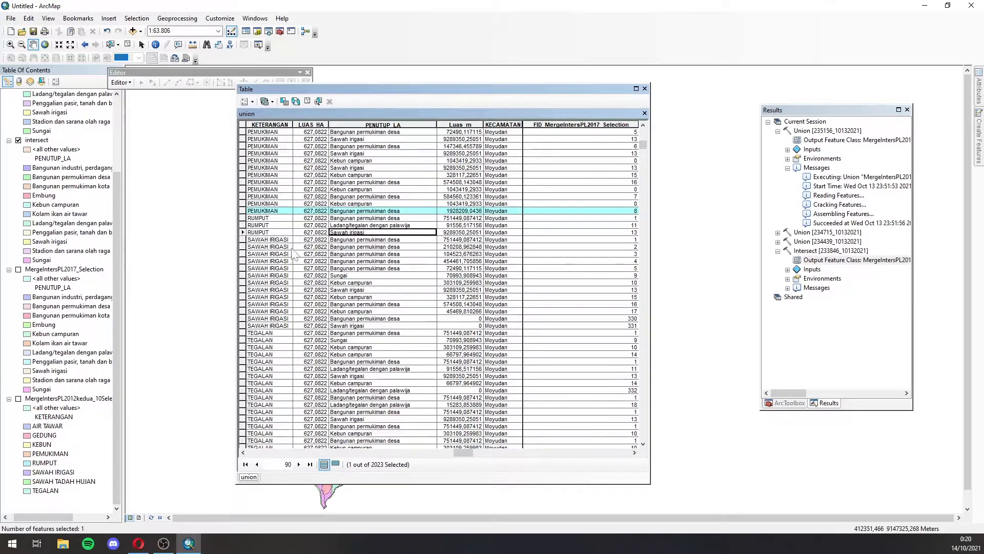
Compare the PENUTUP_LA classes of the SAWAH IRIGASI records in the union table, from the first record to the last.
scroll(276, 257, down, 1)
click(276, 219)
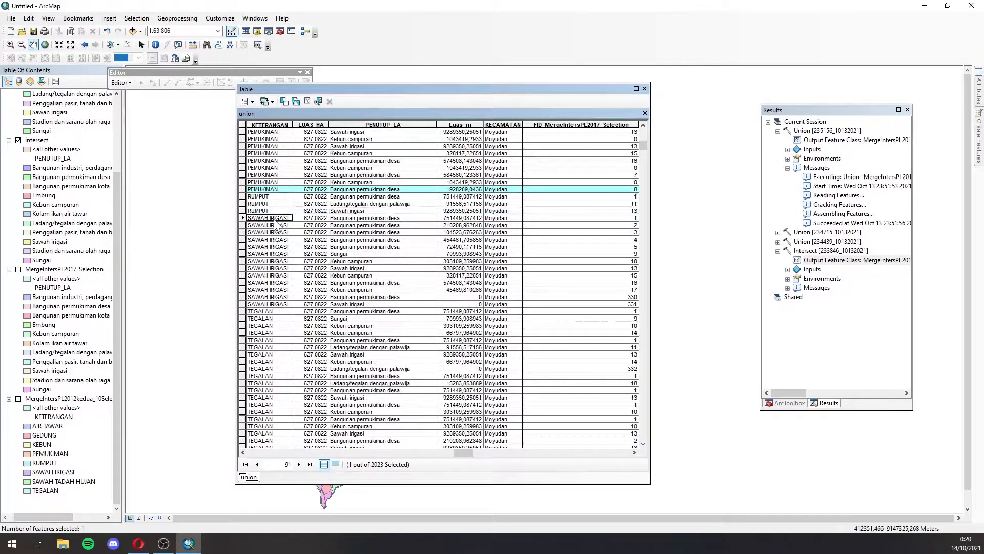
click(357, 221)
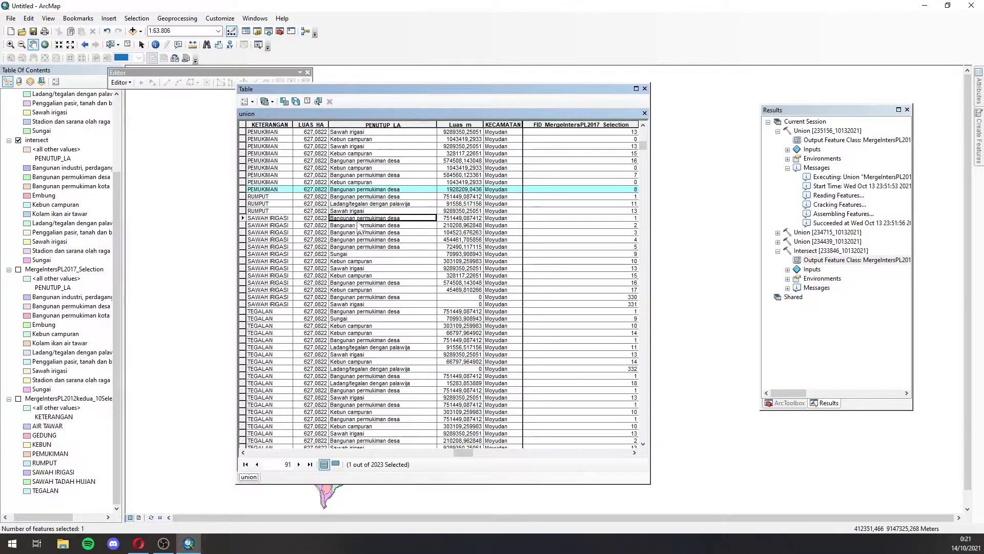
click(352, 247)
click(360, 219)
click(339, 247)
click(340, 253)
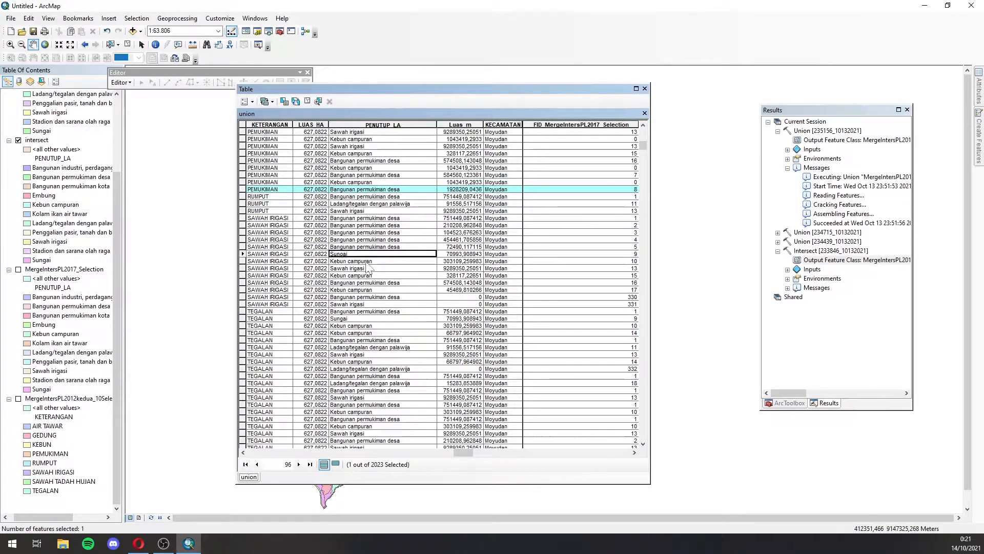
click(361, 262)
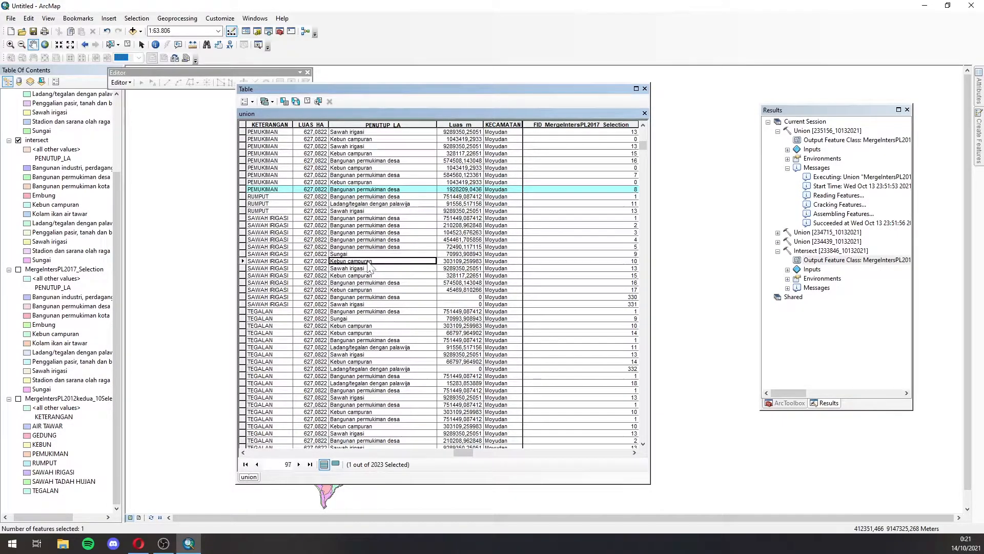
click(370, 271)
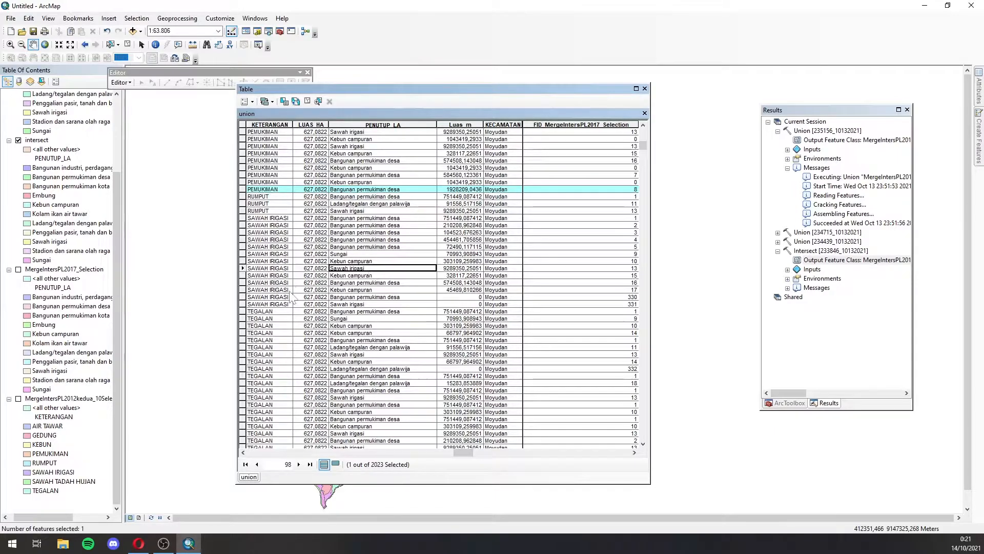
click(364, 277)
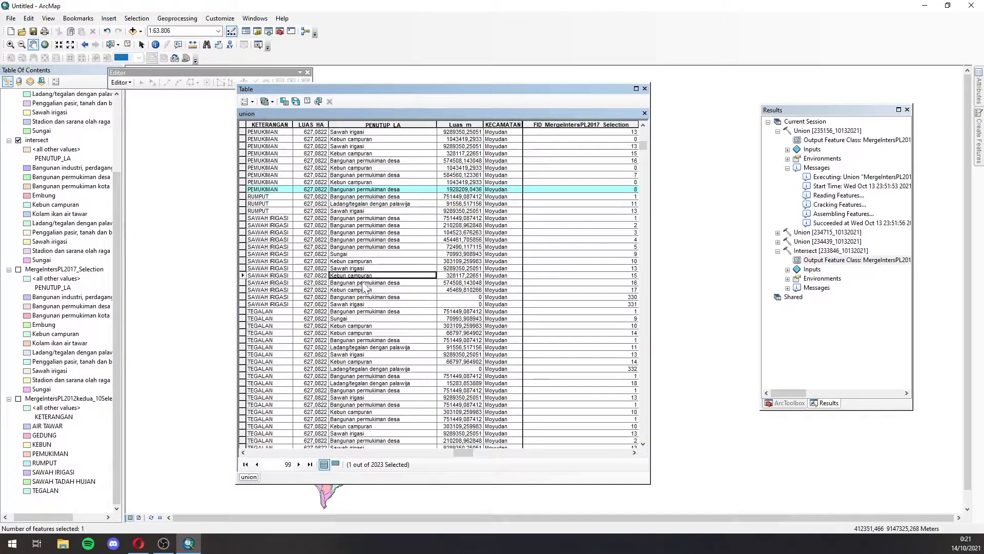
click(363, 284)
click(360, 304)
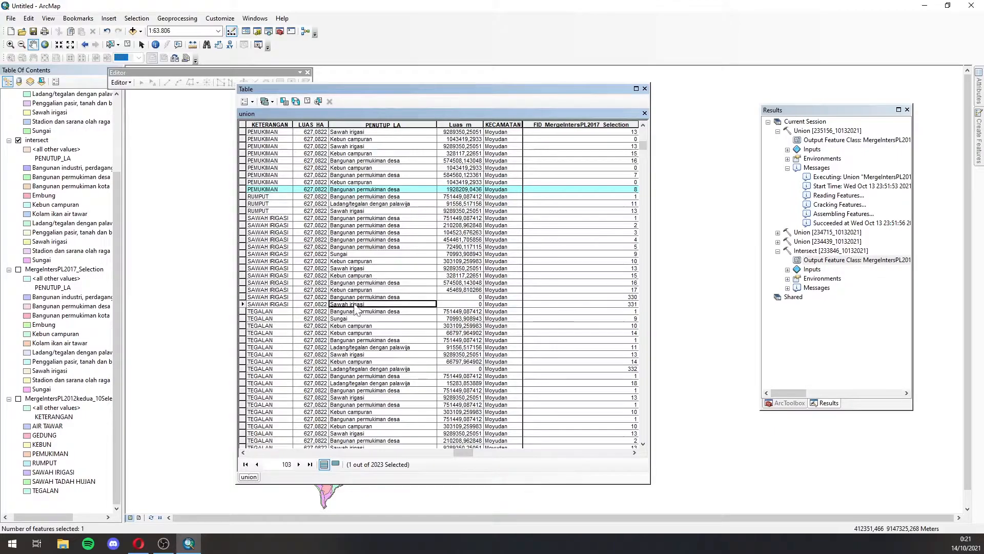
click(362, 297)
Examine the Moyudan TEGALAN records in the union table and compare their PENUTUP_LA classes.
scroll(328, 318, down, 5)
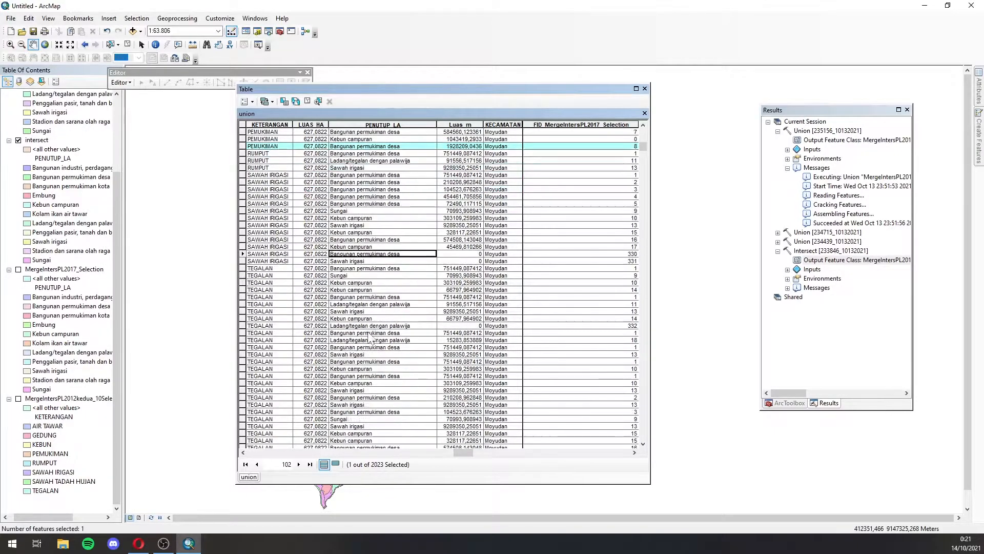
scroll(321, 327, down, 2)
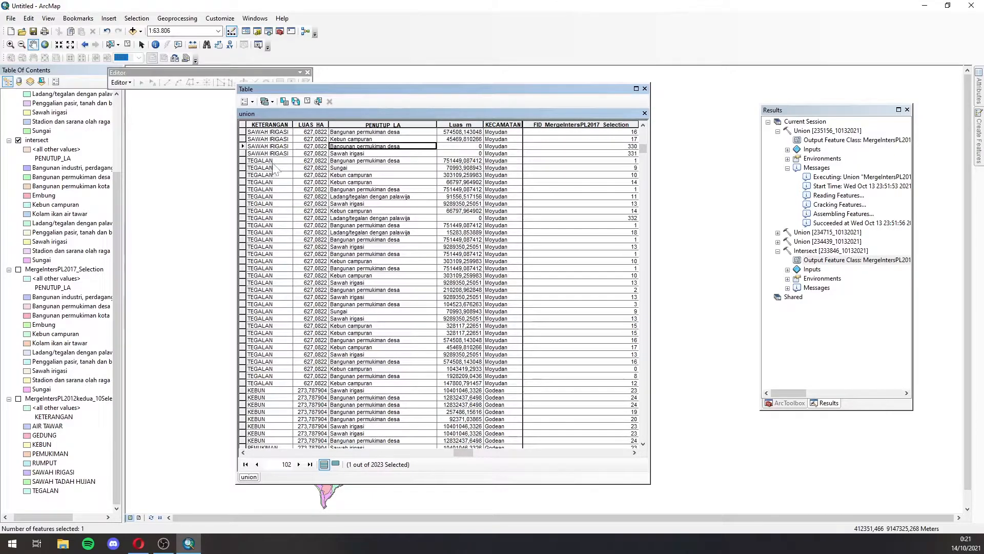
click(284, 383)
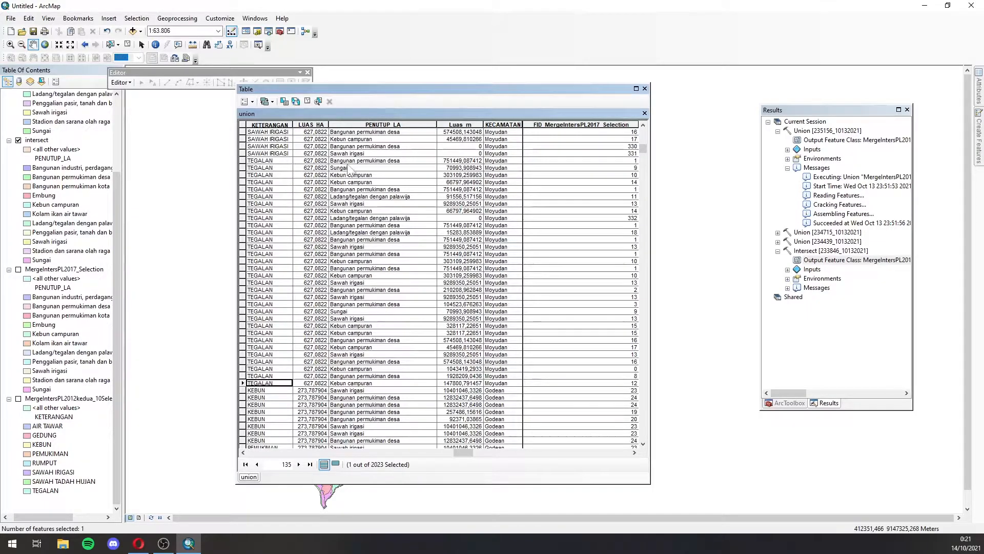
click(390, 161)
click(392, 169)
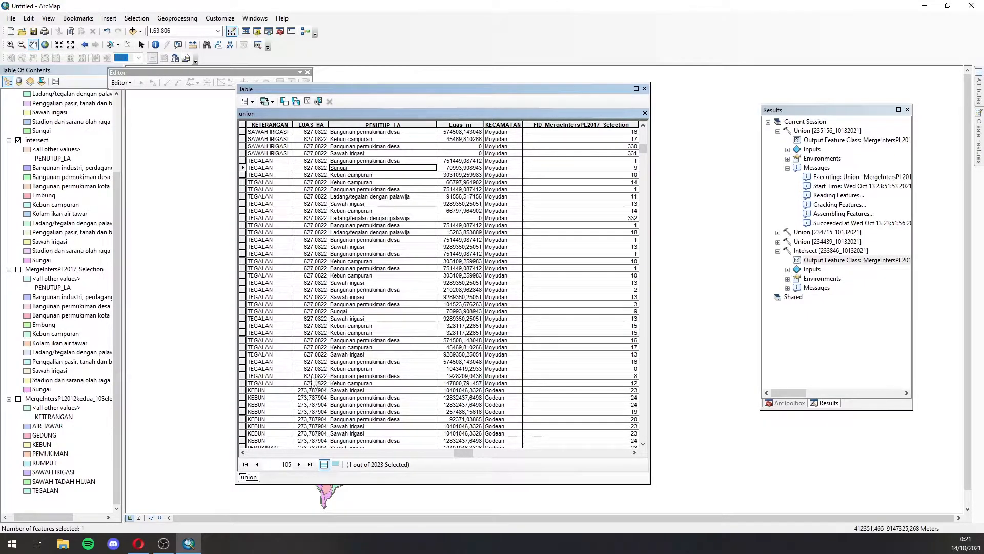
click(357, 206)
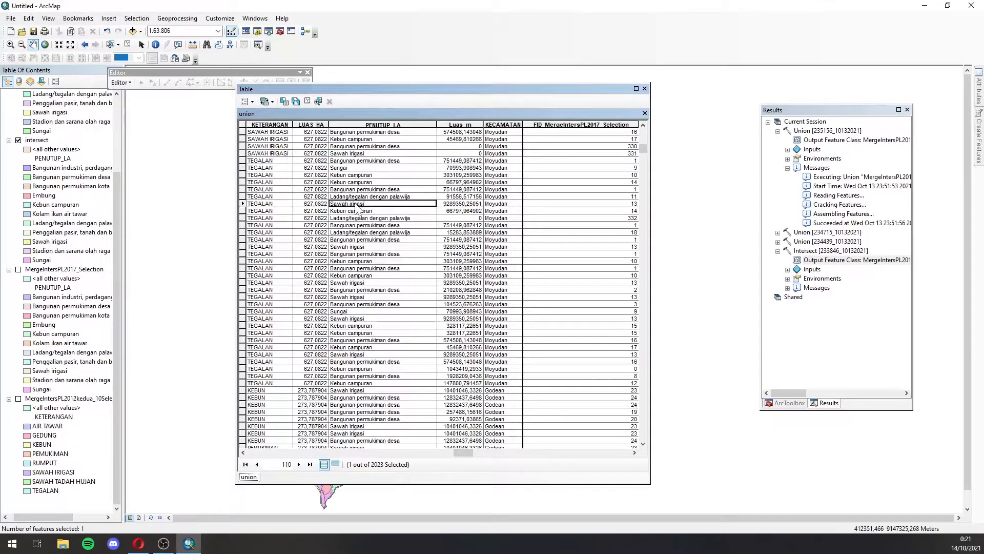
click(359, 256)
Examine the KEBUN records of the Godean district in the union table and compare their PENUTUP_LA classes.
scroll(357, 258, down, 4)
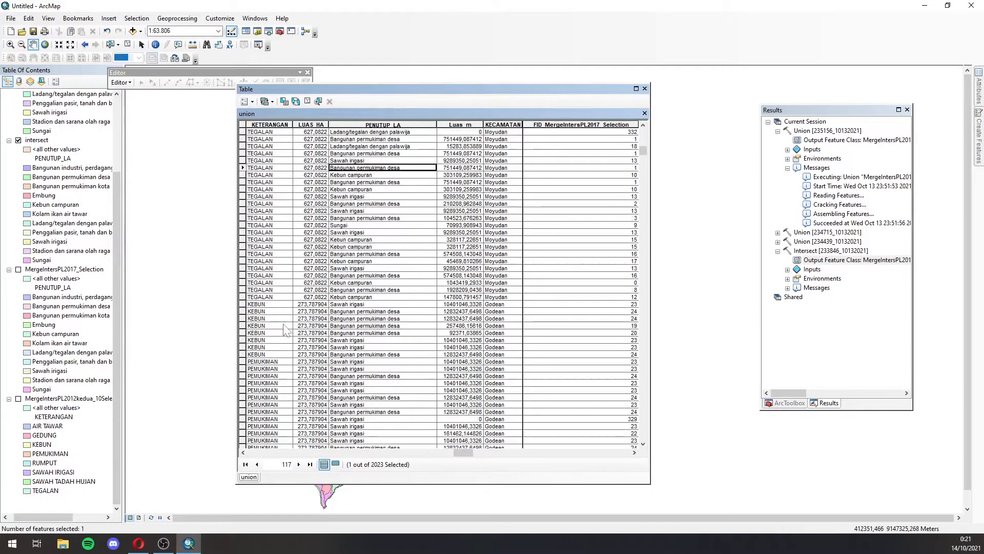
click(268, 305)
click(271, 354)
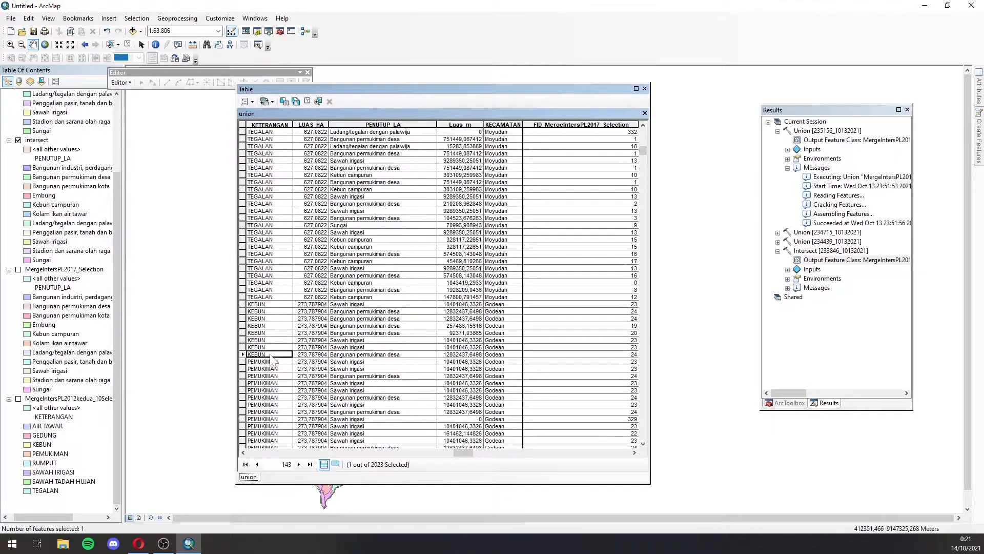
click(386, 312)
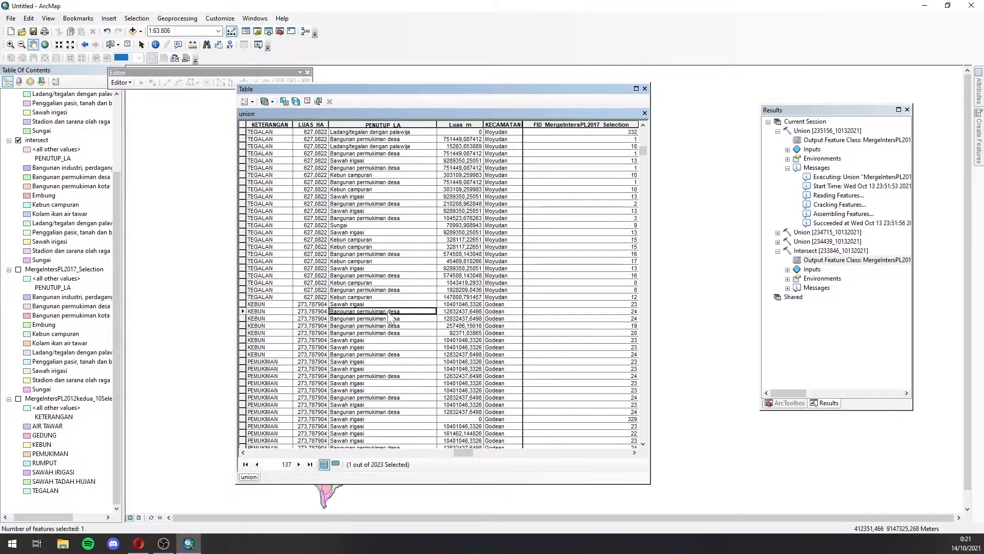
click(388, 319)
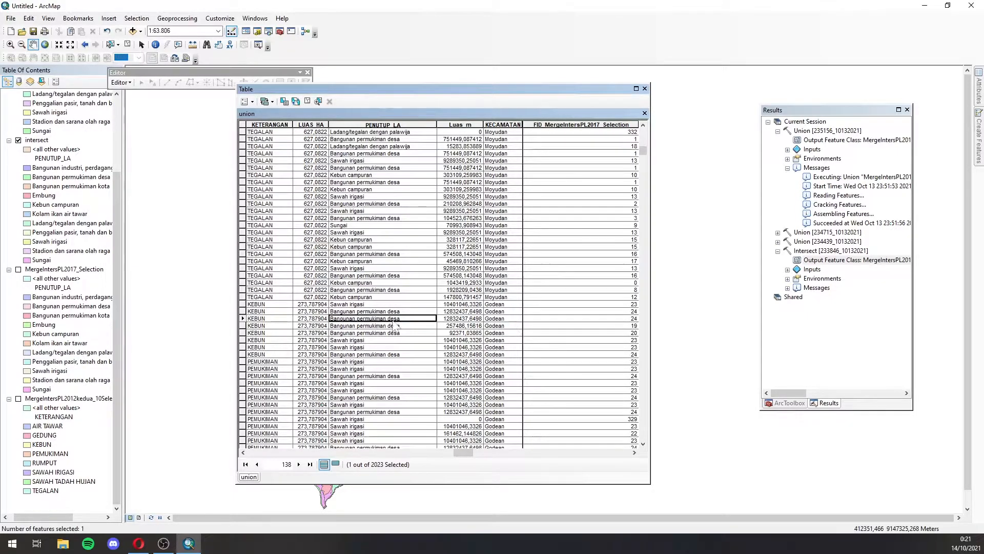
click(376, 333)
key(Left)
key(Left)
key(Down)
key(Down)
click(358, 318)
click(375, 333)
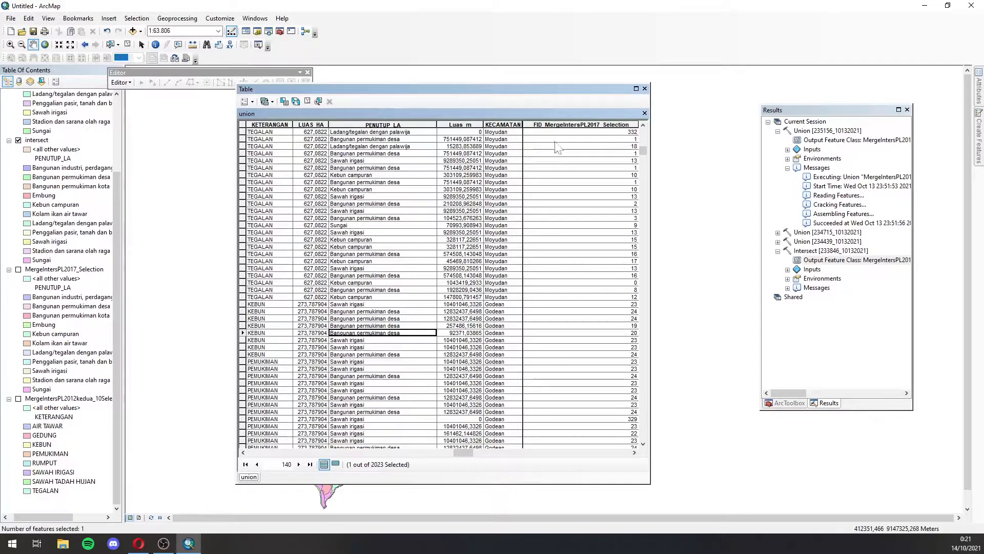
Close the union table and open the attribute table of the intersect layer.
click(645, 89)
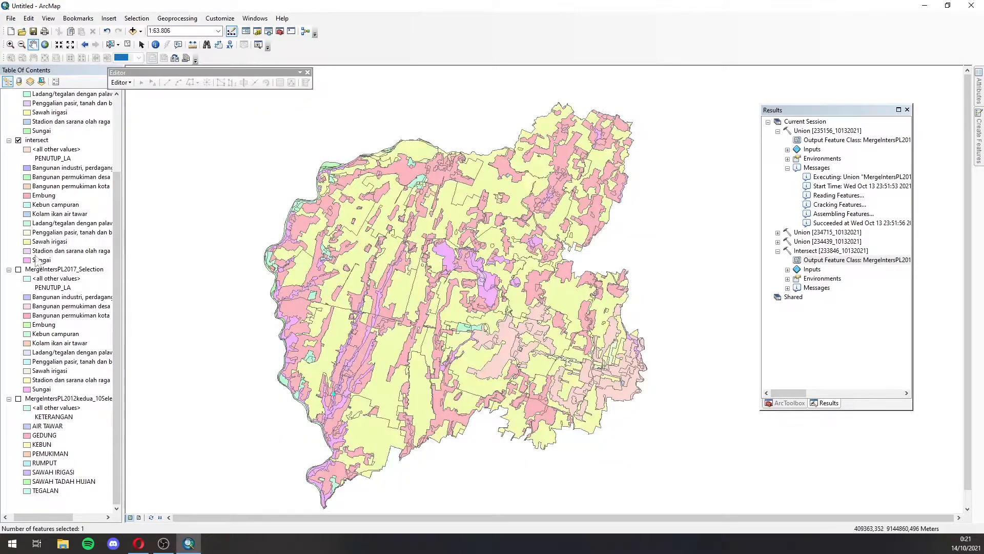
click(41, 272)
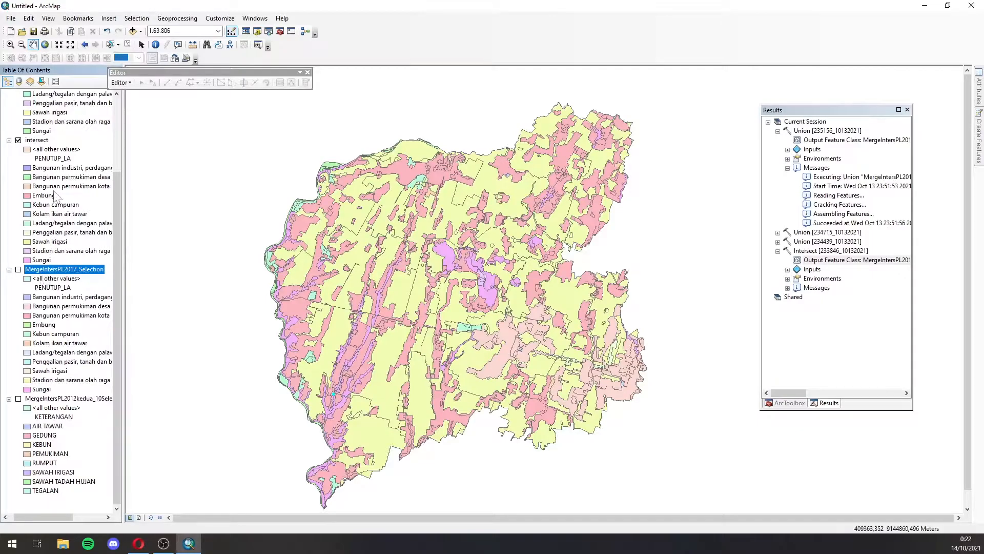
scroll(43, 276, up, 3)
click(42, 224)
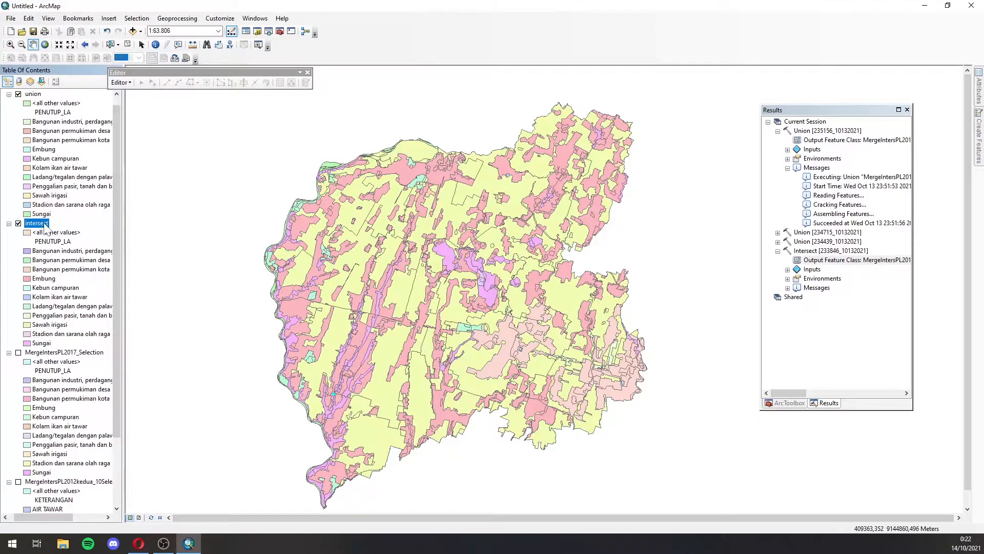
right_click(45, 224)
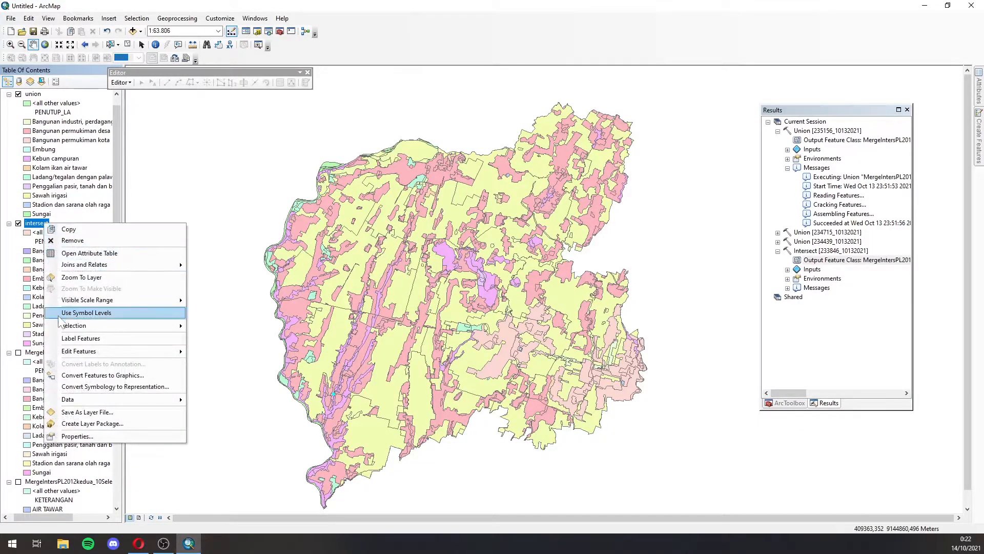
click(85, 253)
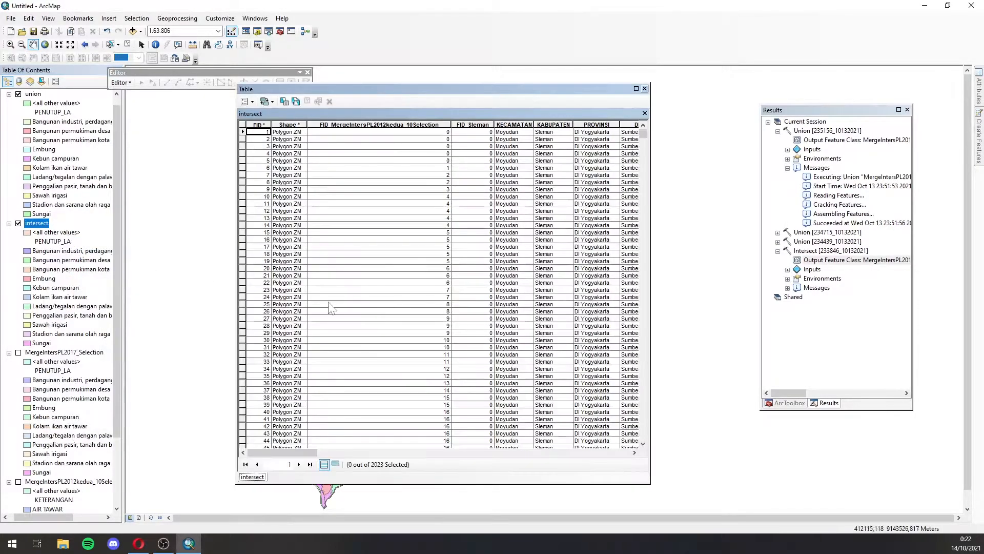
Freeze the KETERANGAN and LuasPL_HA columns in the intersect attribute table.
mouse_move(316, 451)
mouse_down()
mouse_move(326, 451)
mouse_move(317, 450)
mouse_up()
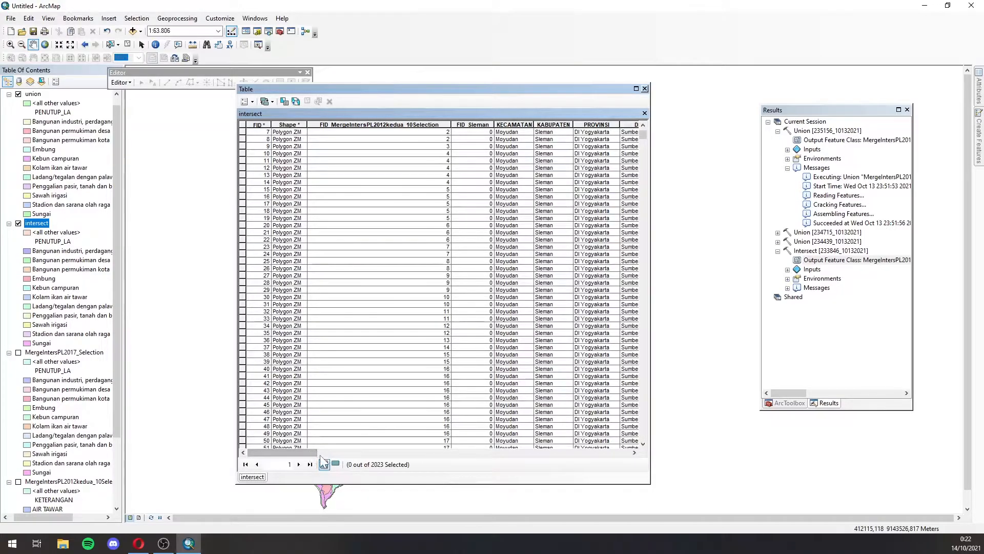
drag(309, 451, 419, 466)
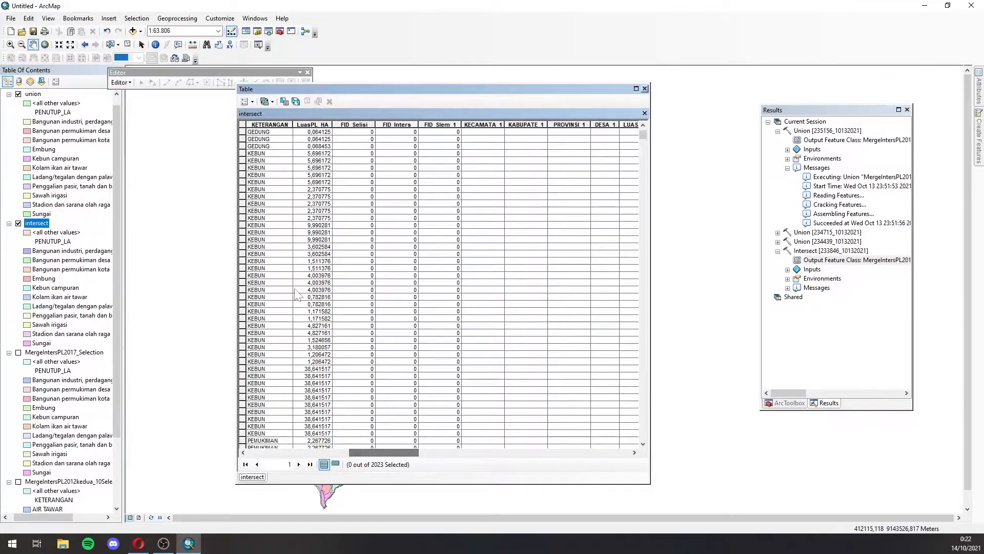
click(277, 125)
right_click(280, 126)
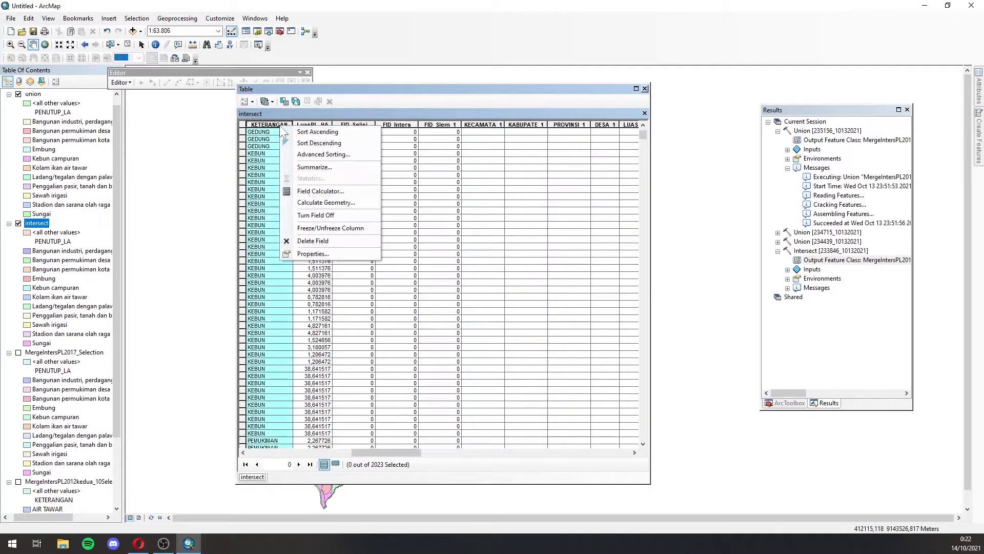
click(309, 231)
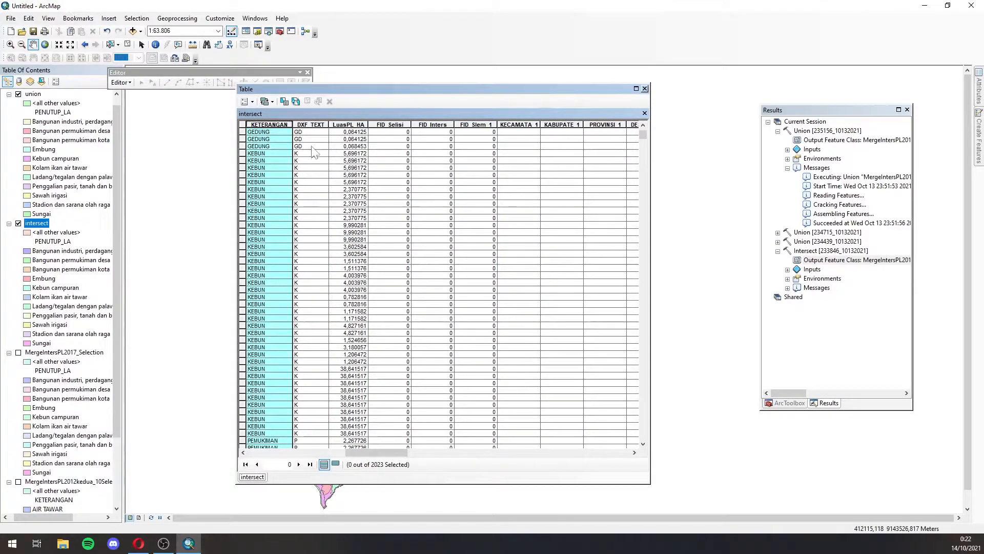
click(347, 125)
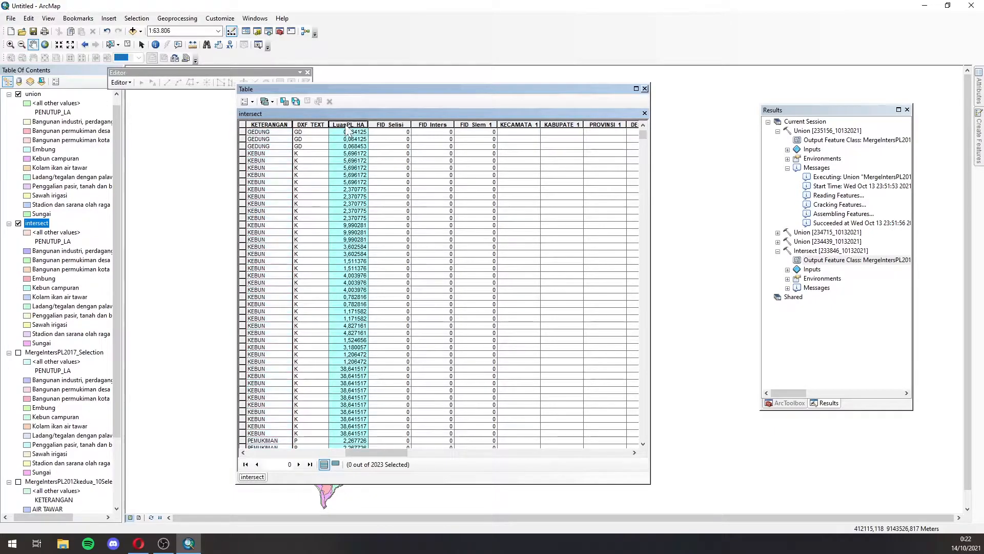
right_click(346, 129)
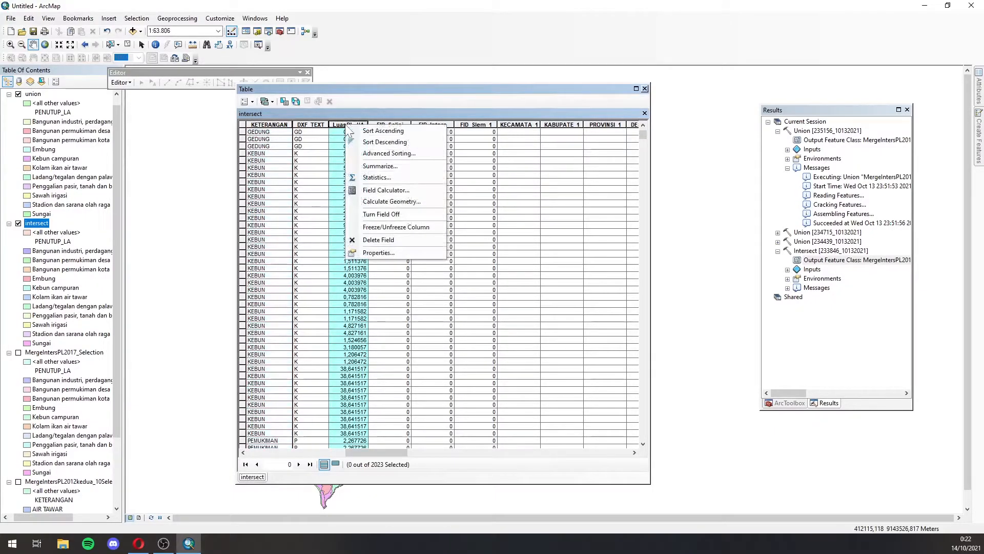
click(378, 227)
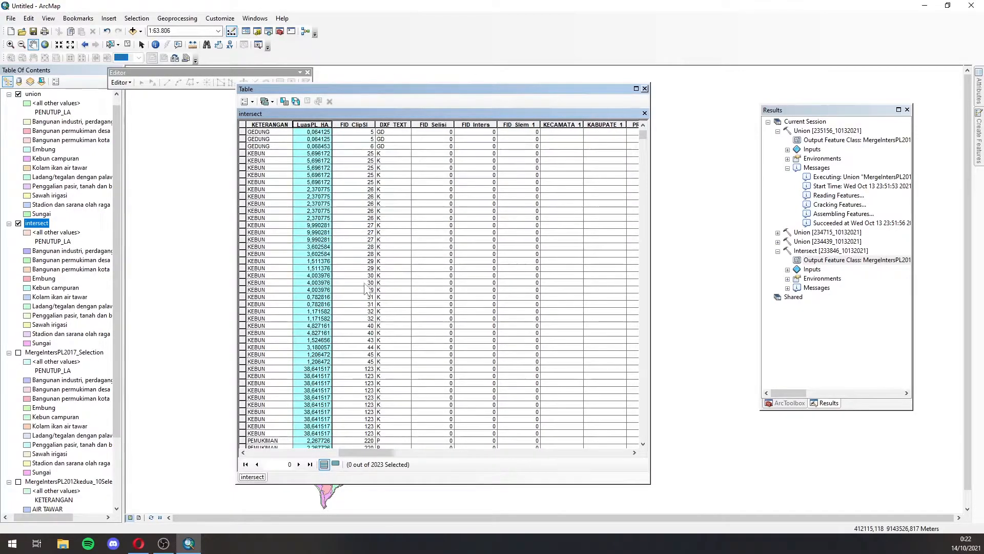
Freeze the KECAMATAN and PENUTUP_LA columns beside the already frozen columns of the intersect table.
drag(365, 453, 471, 462)
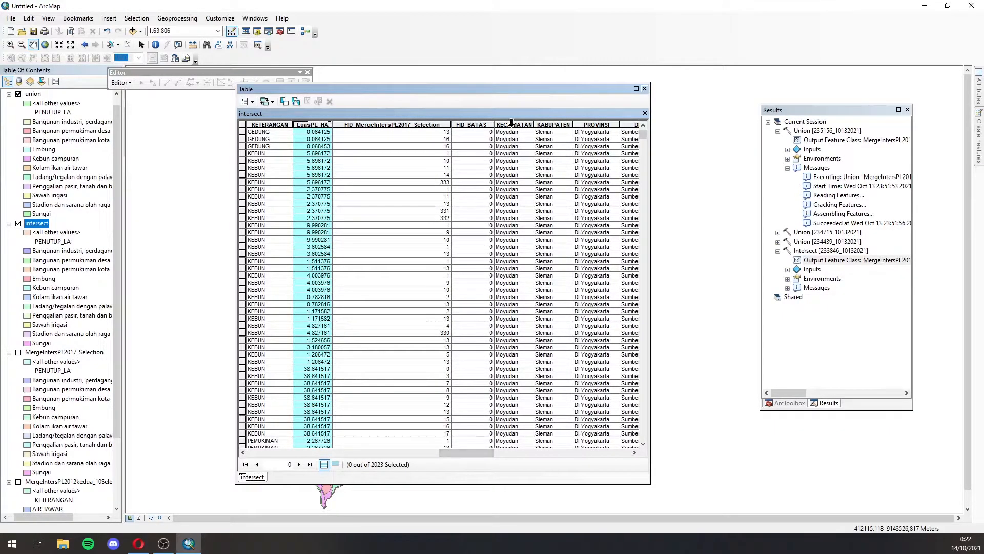
click(511, 123)
right_click(513, 124)
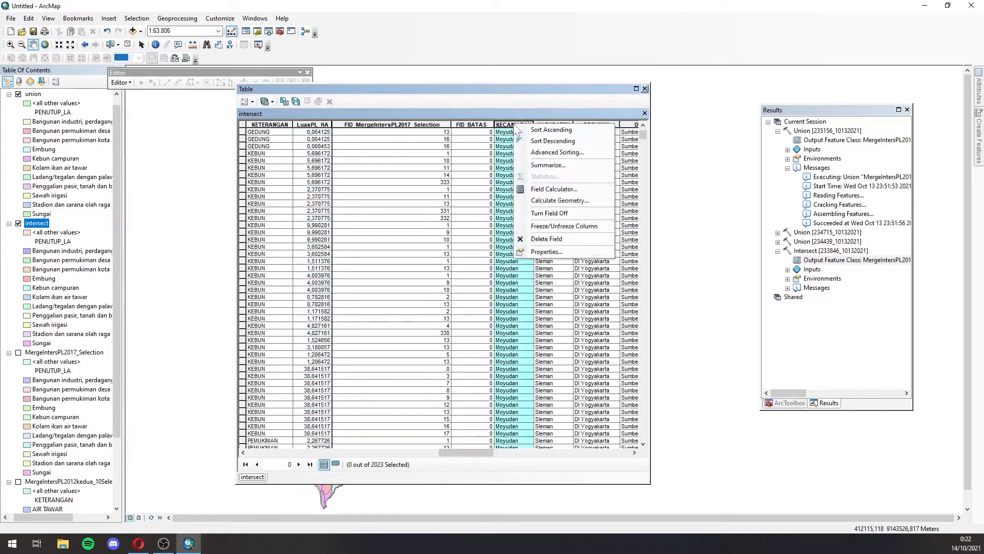
click(552, 228)
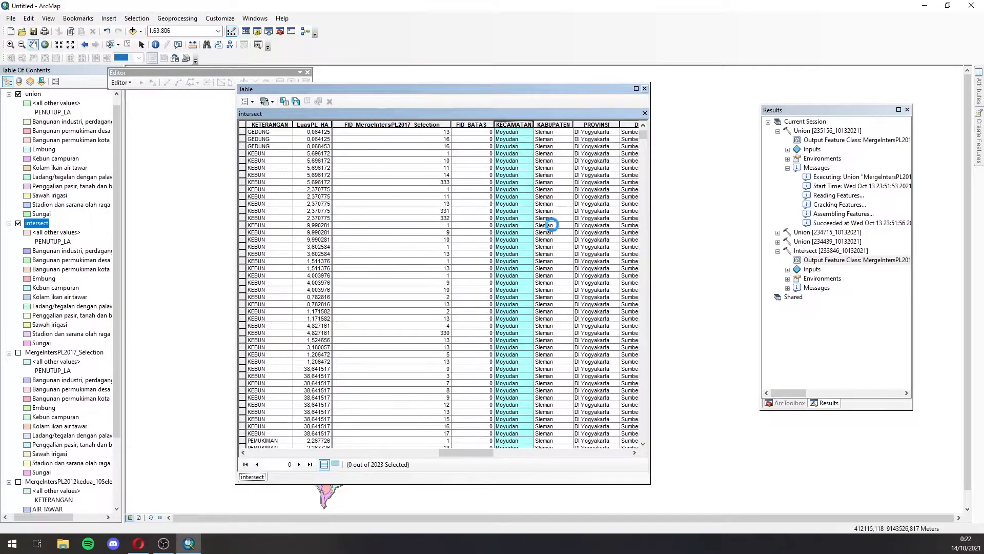
drag(463, 453, 542, 456)
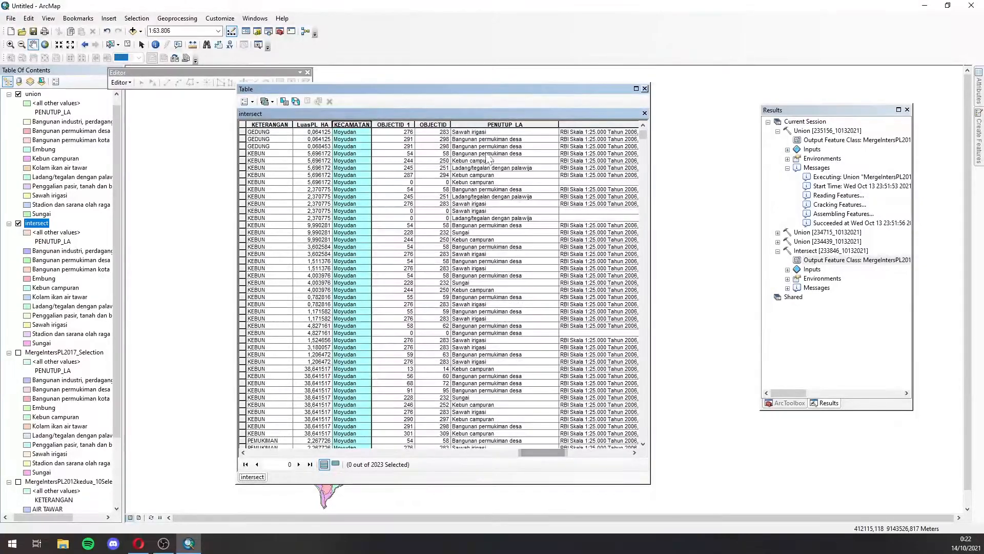
click(499, 125)
right_click(497, 125)
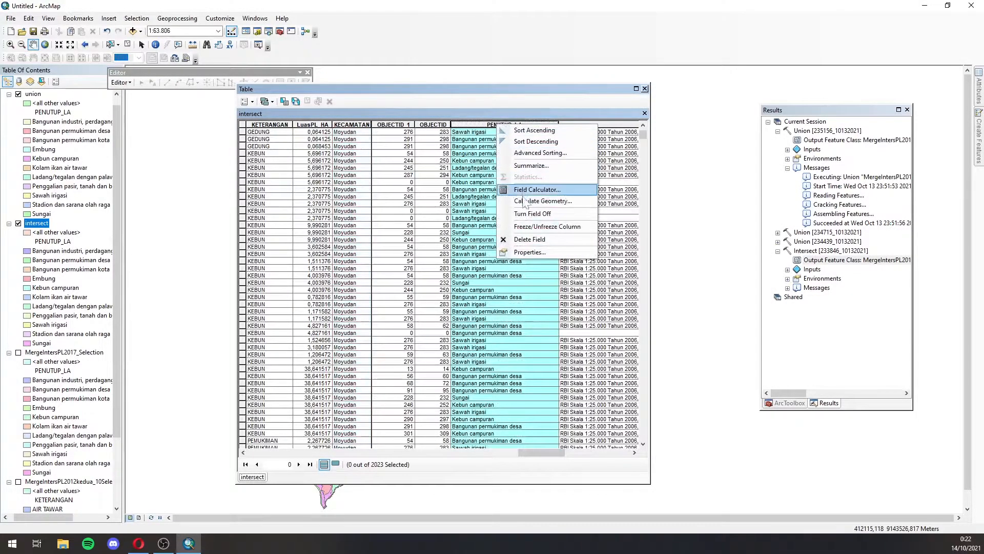
click(523, 226)
drag(534, 458, 571, 453)
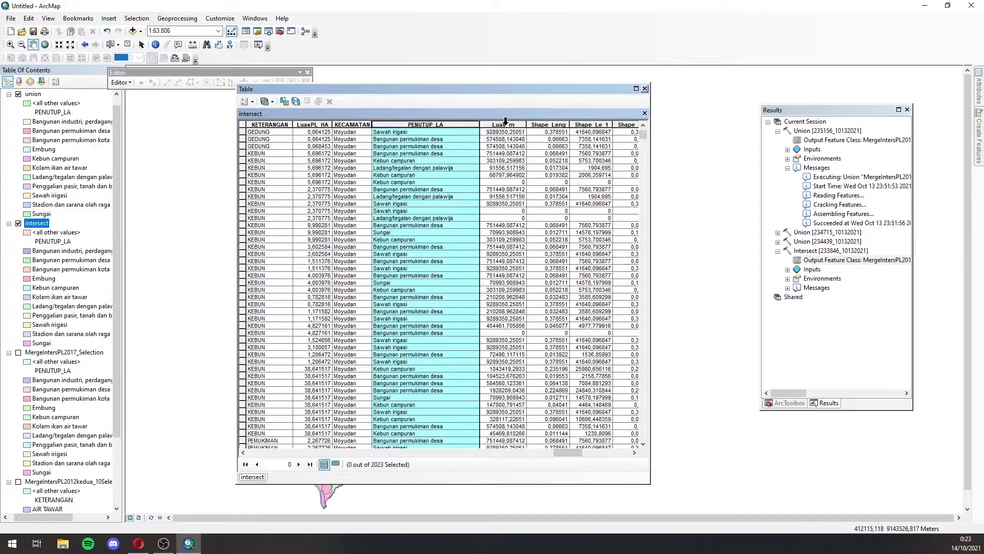
Freeze the Luas_m column beside the frozen PENUTUP_LA column in the intersect attribute table.
click(505, 123)
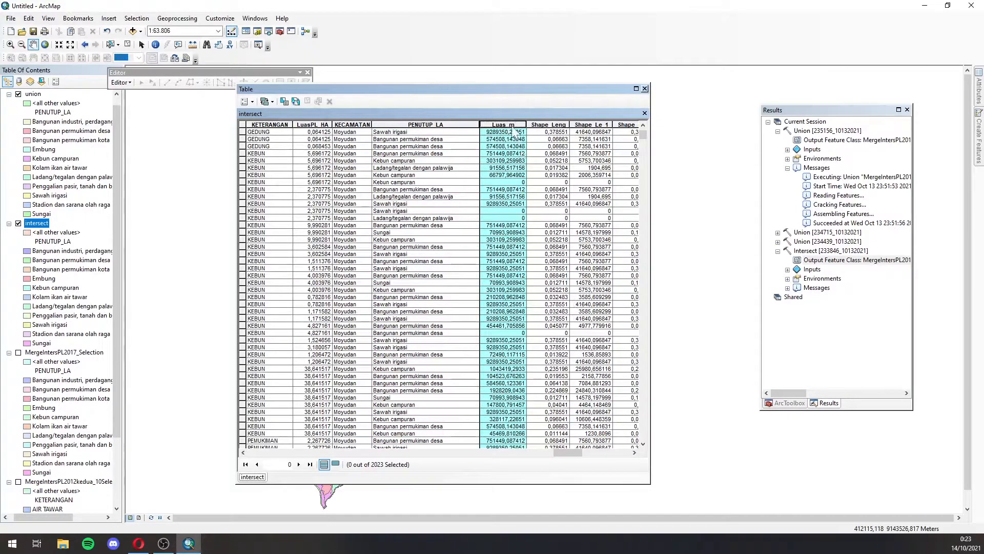
right_click(515, 130)
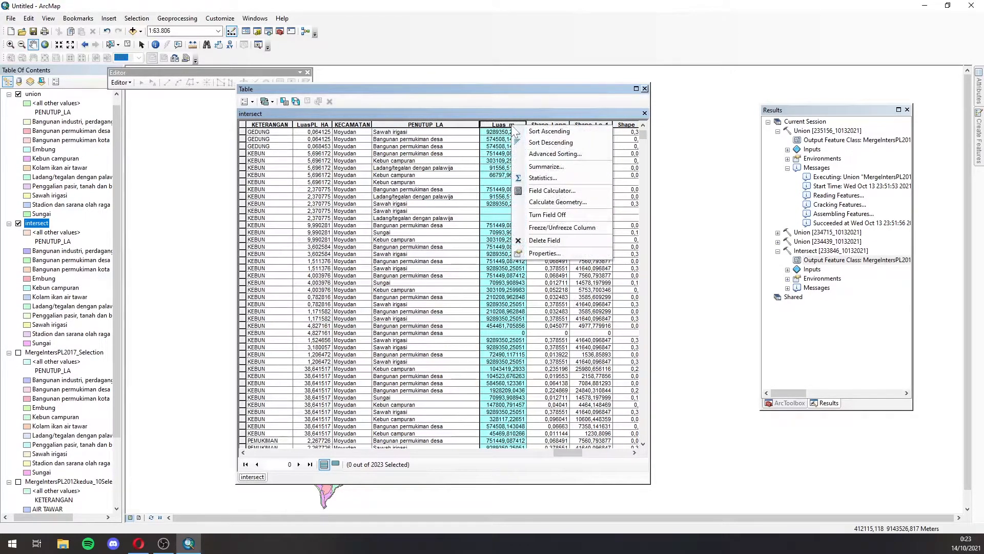
click(539, 227)
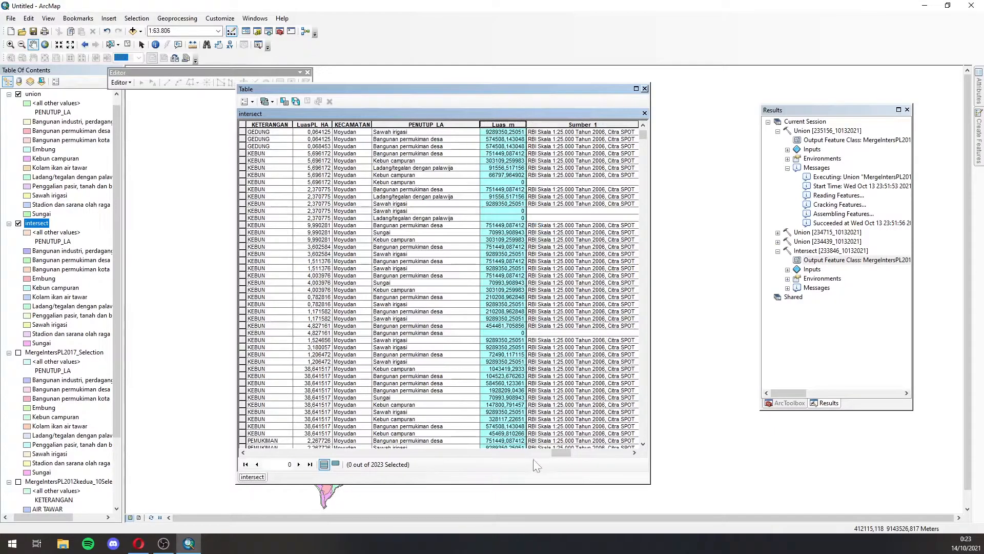
drag(559, 453, 334, 459)
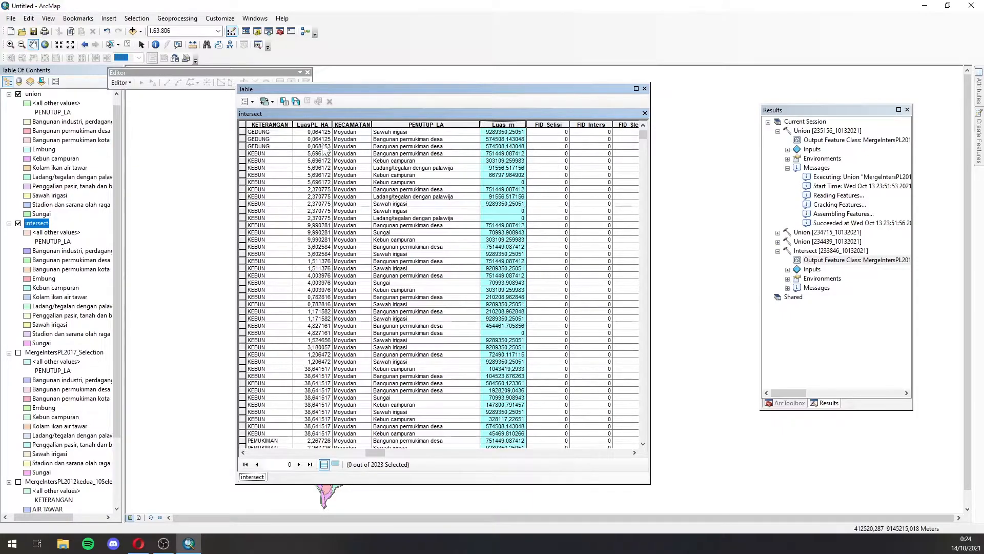
Compare the KETERANGAN and PENUTUP_LA classes of the GEDUNG, KEBUN and PEMUKIMAN records in the Moyudan district.
click(277, 134)
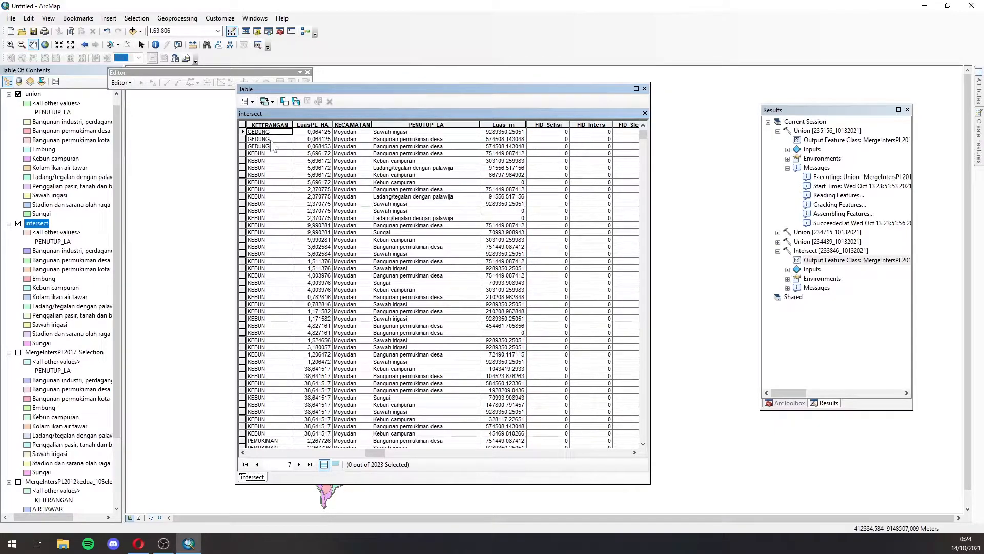
click(274, 147)
click(402, 133)
click(420, 147)
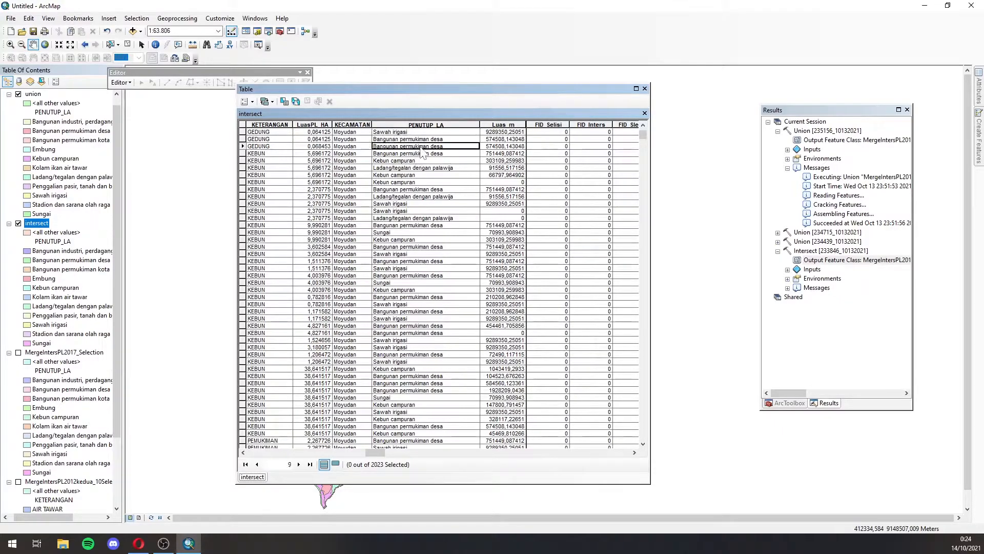
click(276, 155)
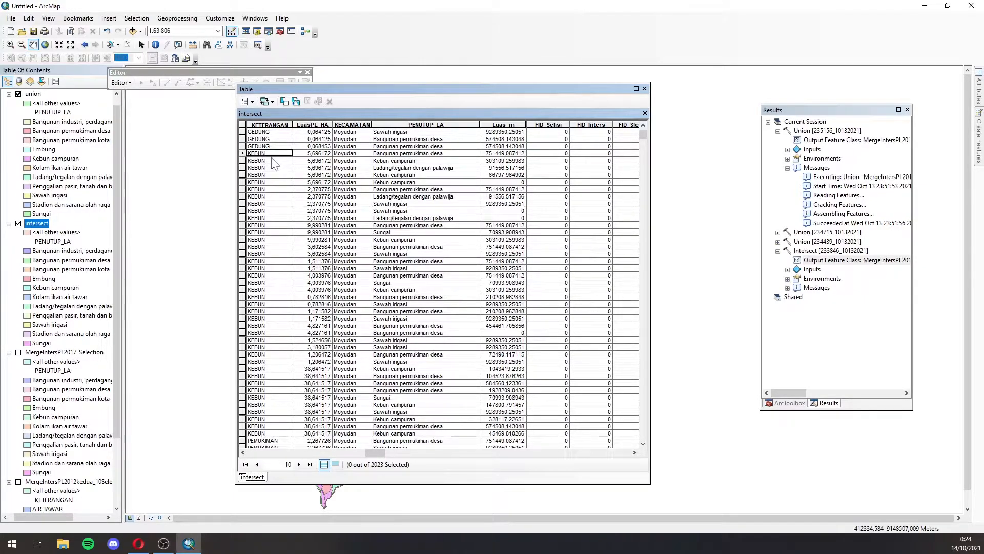
click(387, 155)
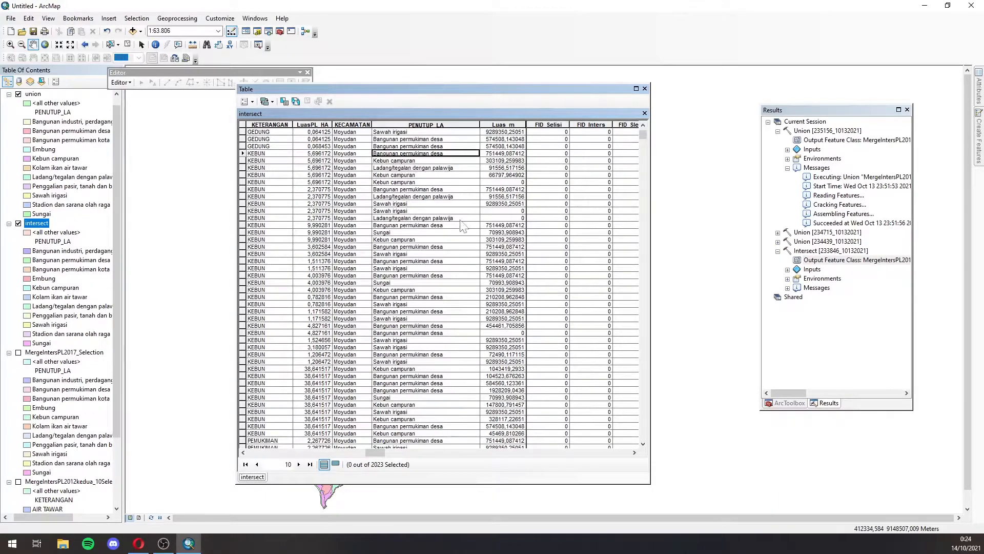
click(403, 205)
scroll(403, 210, down, 1)
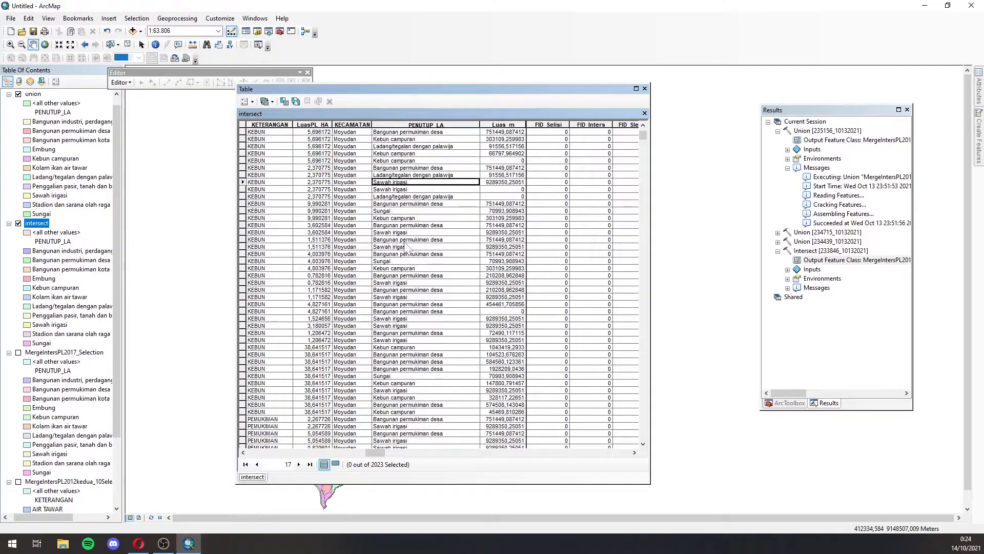
click(410, 211)
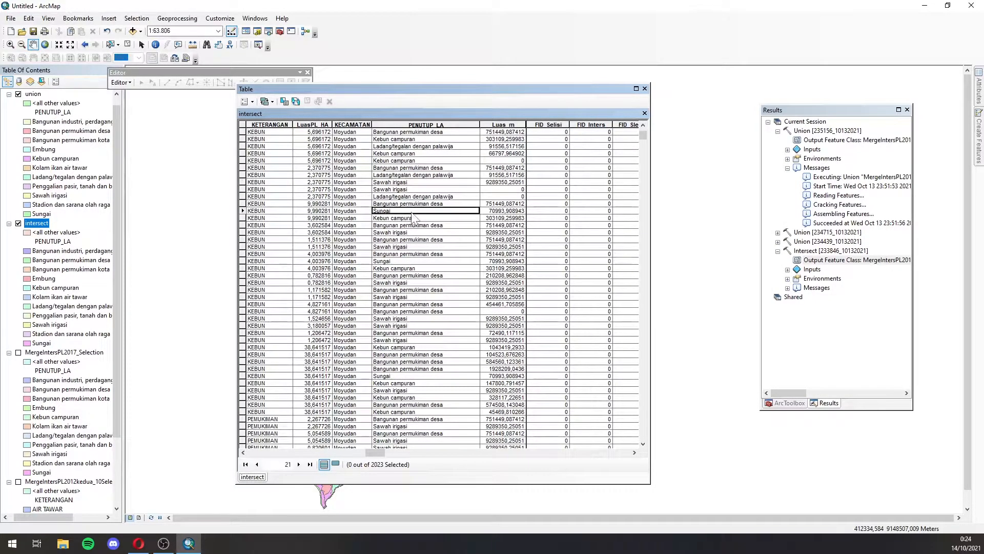
click(412, 260)
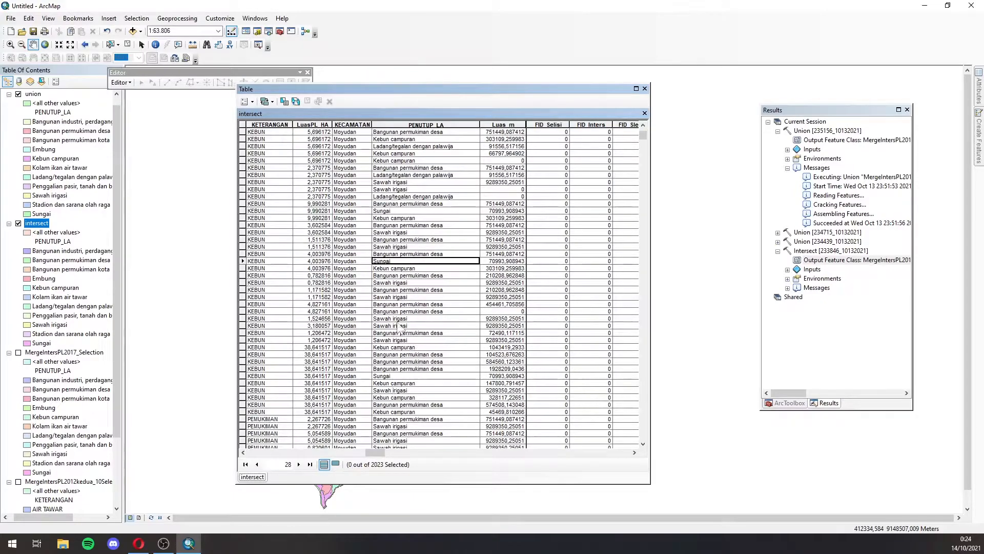
scroll(395, 397, down, 3)
click(282, 355)
scroll(284, 359, down, 8)
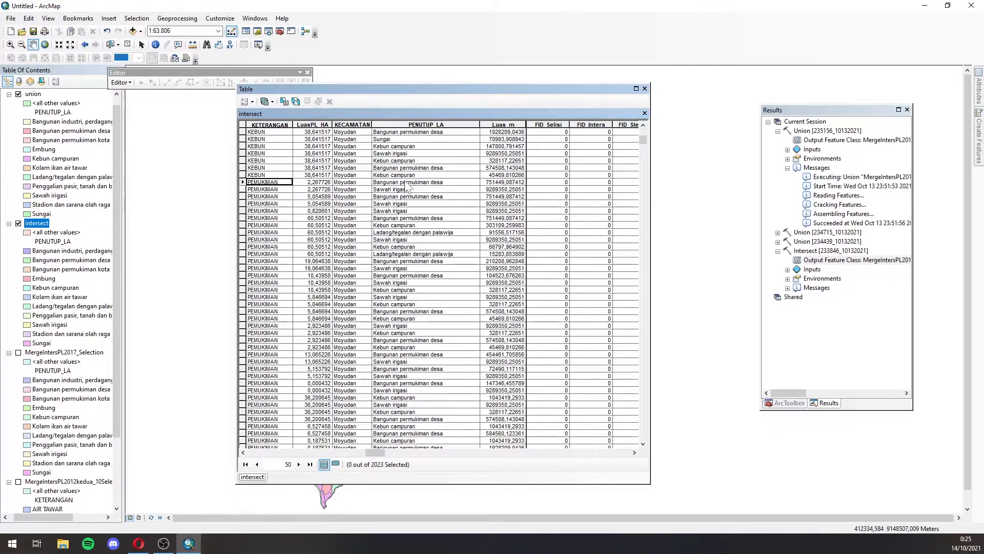
Freeze the second LuasPL_HA column and unfreeze the Luas_m column in the intersect table.
drag(376, 453, 604, 459)
click(546, 124)
right_click(546, 125)
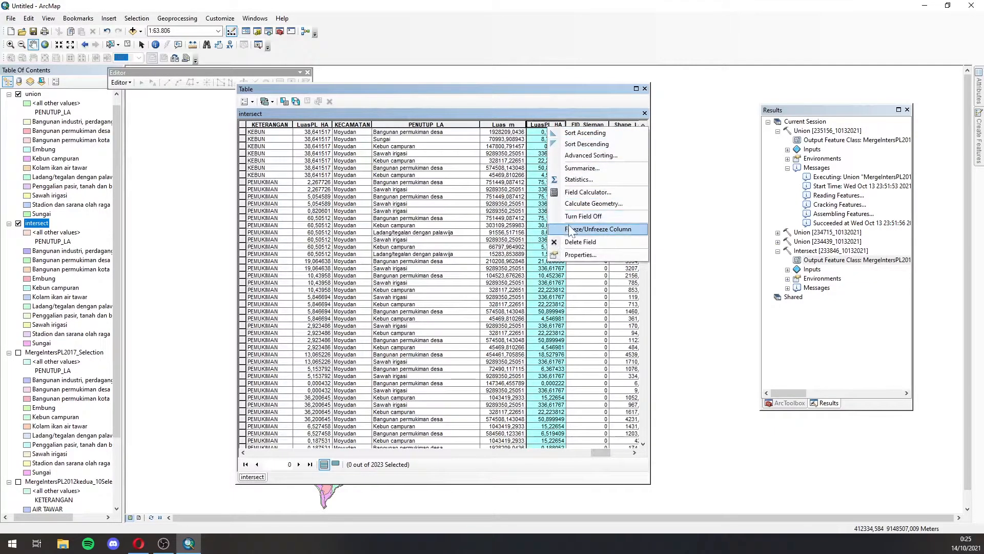
click(569, 217)
click(507, 124)
right_click(507, 125)
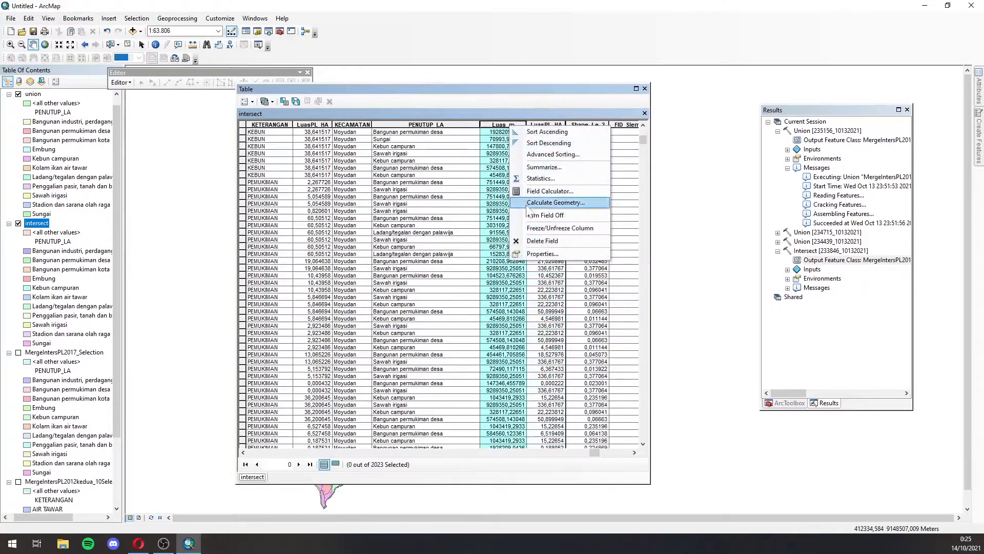
click(530, 224)
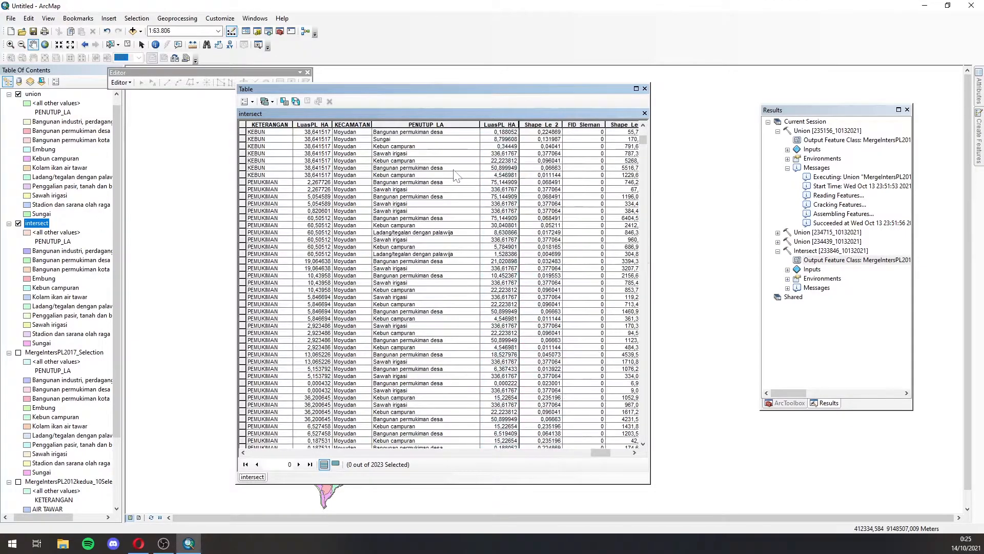
Compare the values in the two LuasPL_HA columns for the AIR TAWAR records of the Moyudan district.
scroll(297, 182, up, 7)
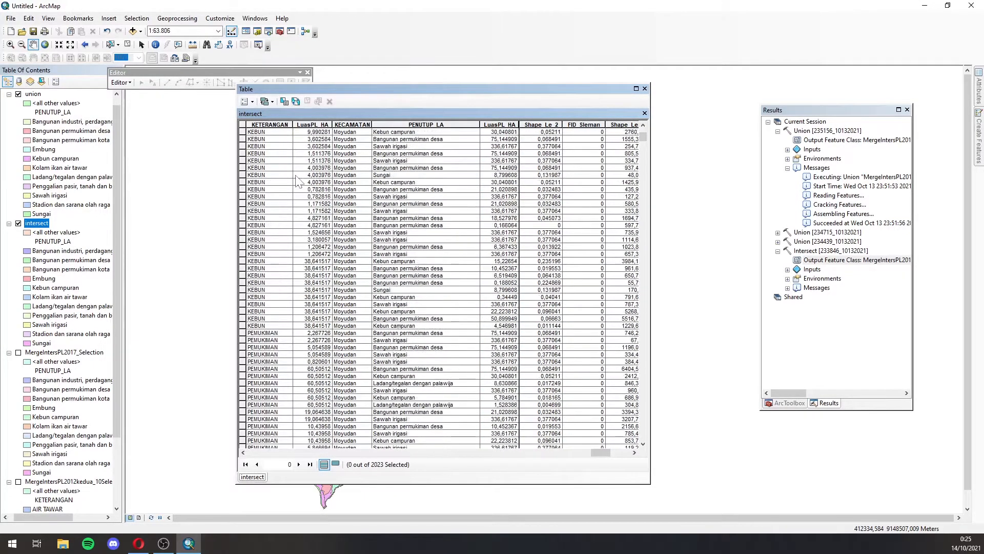
scroll(297, 182, up, 2)
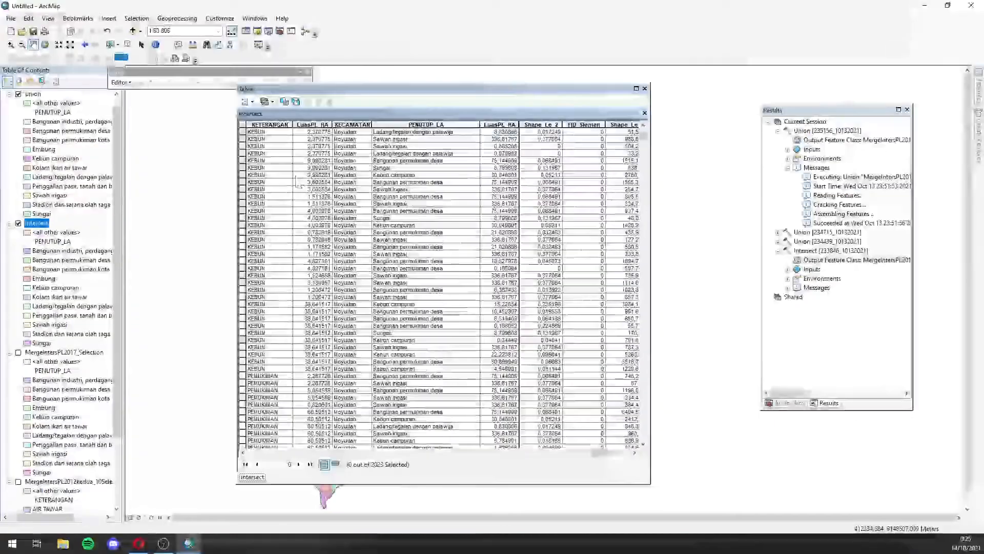
scroll(297, 181, up, 5)
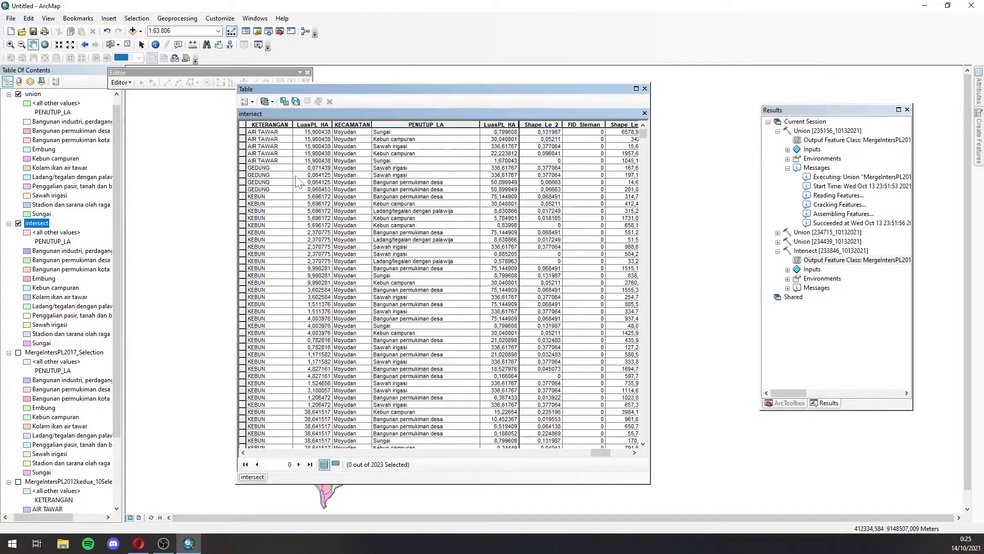
scroll(297, 182, down, 12)
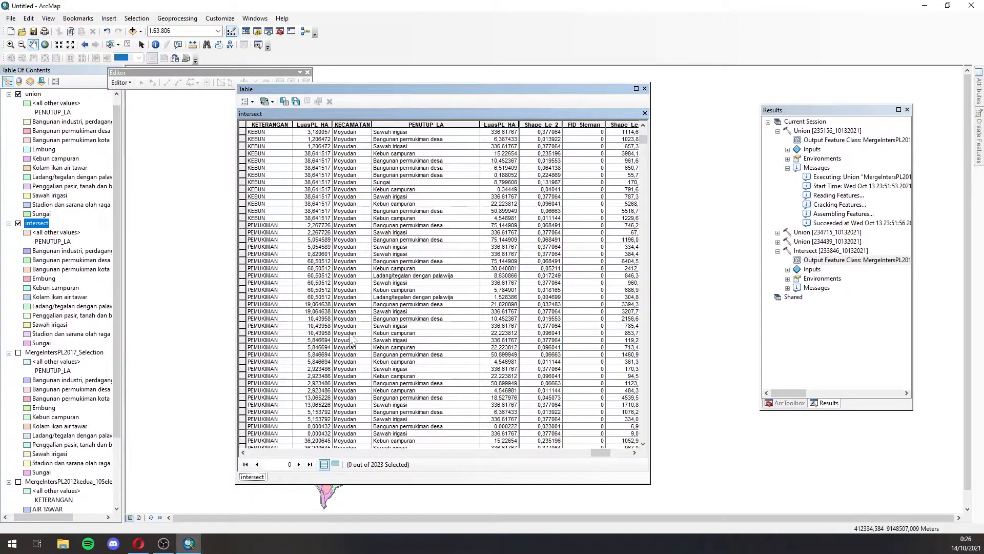
scroll(352, 338, down, 4)
scroll(351, 339, up, 15)
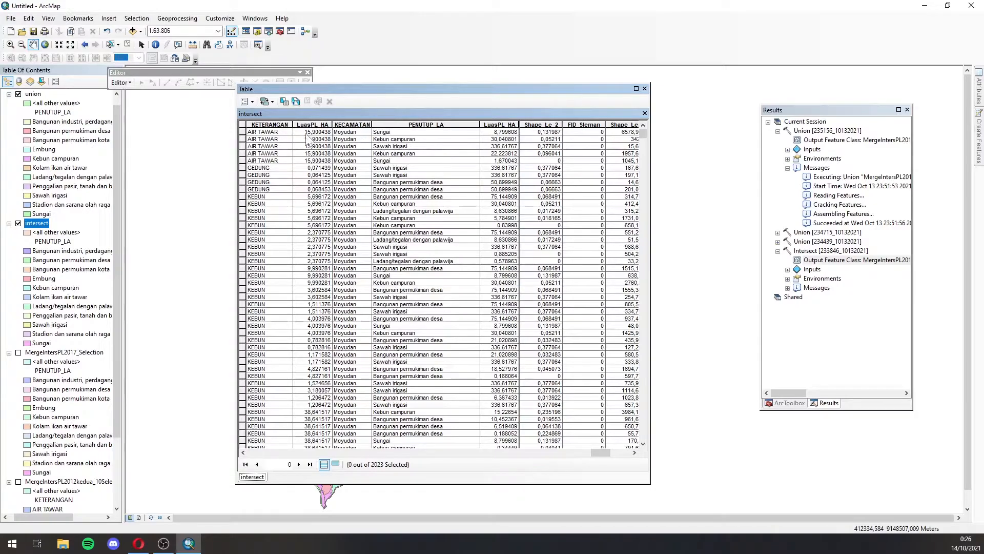
click(287, 132)
click(499, 133)
click(327, 141)
click(500, 139)
click(500, 146)
click(499, 153)
Compare the two LuasPL_HA areas of the RUMPUT records against their PENUTUP_LA classes.
scroll(453, 228, down, 20)
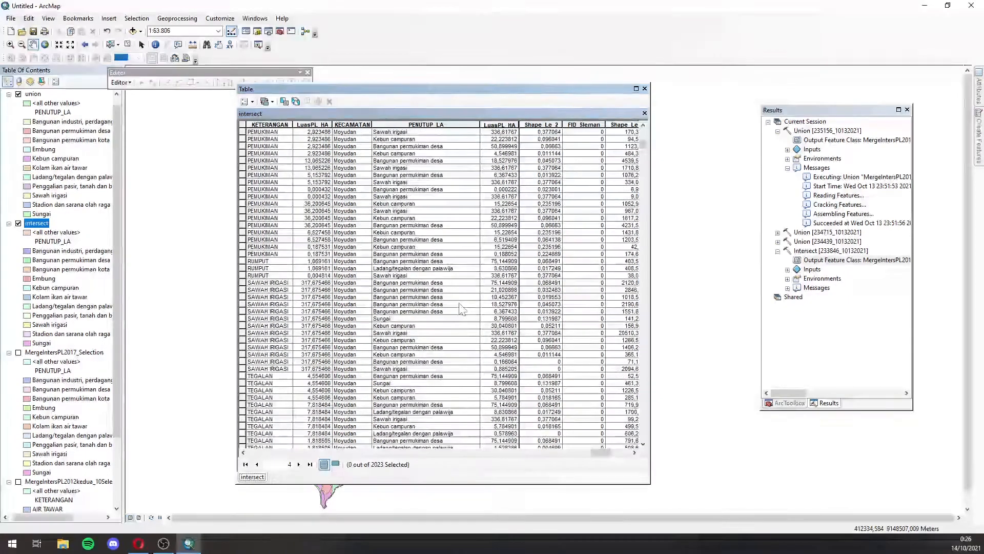
click(269, 240)
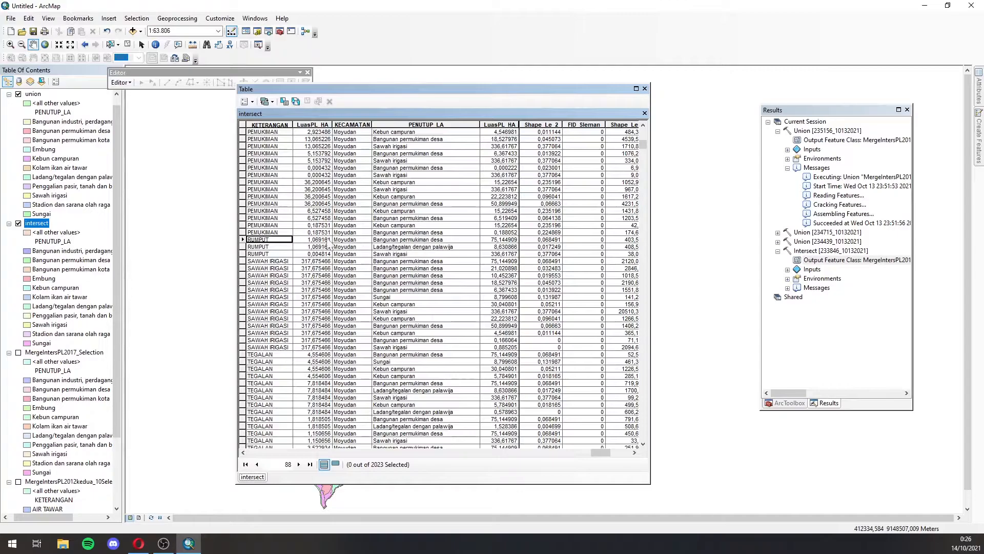
click(500, 239)
click(327, 240)
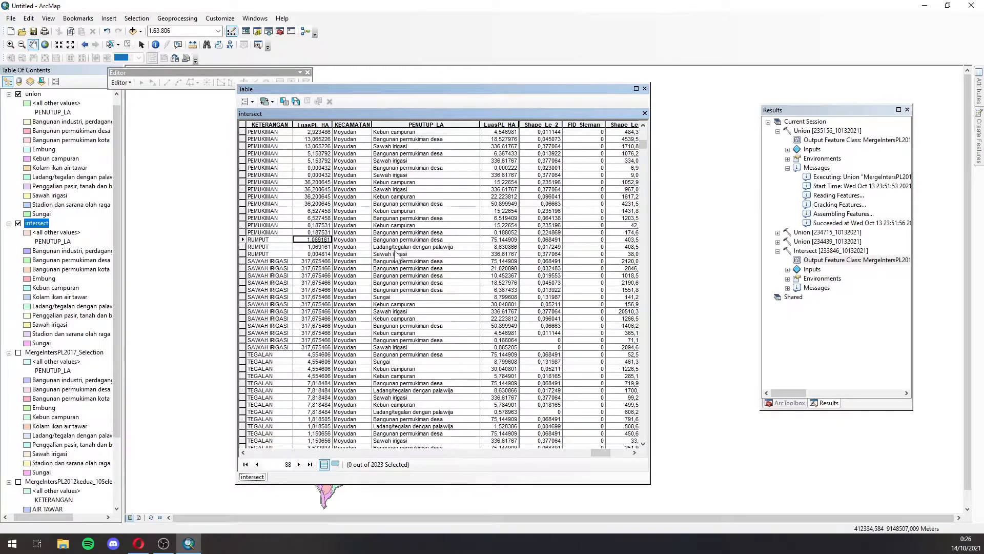
click(507, 248)
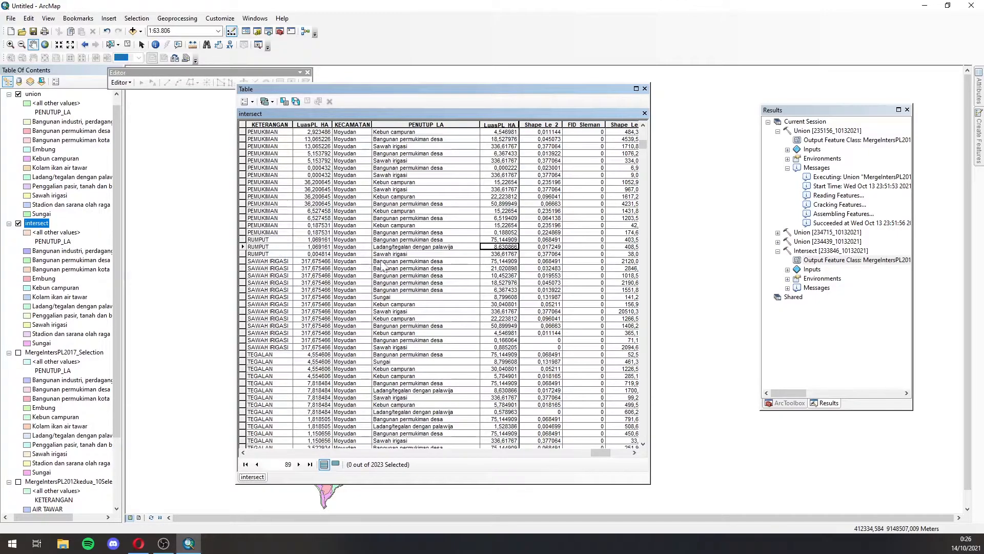
click(492, 254)
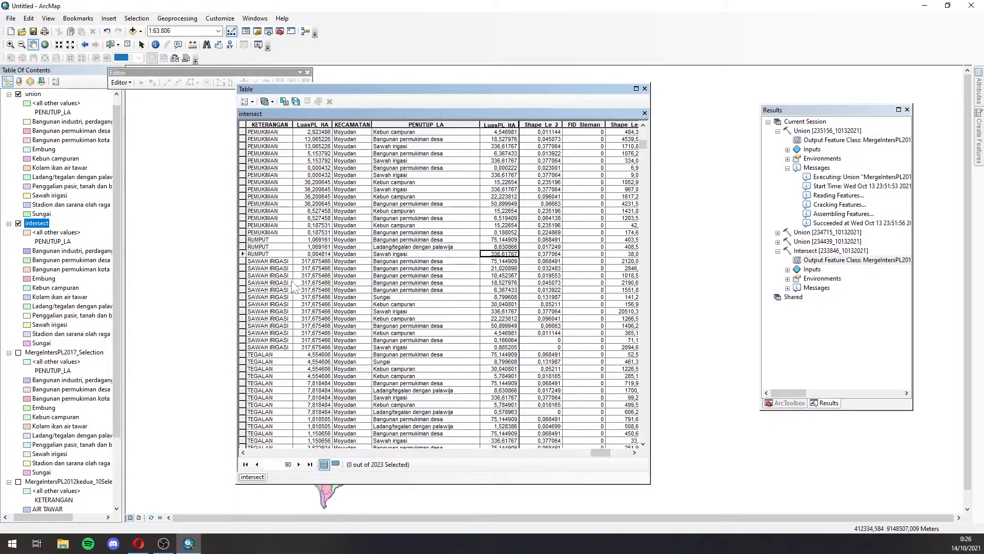
Examine which PENUTUP_LA classes the SAWAH IRIGASI records of Moyudan fall into.
scroll(289, 282, down, 3)
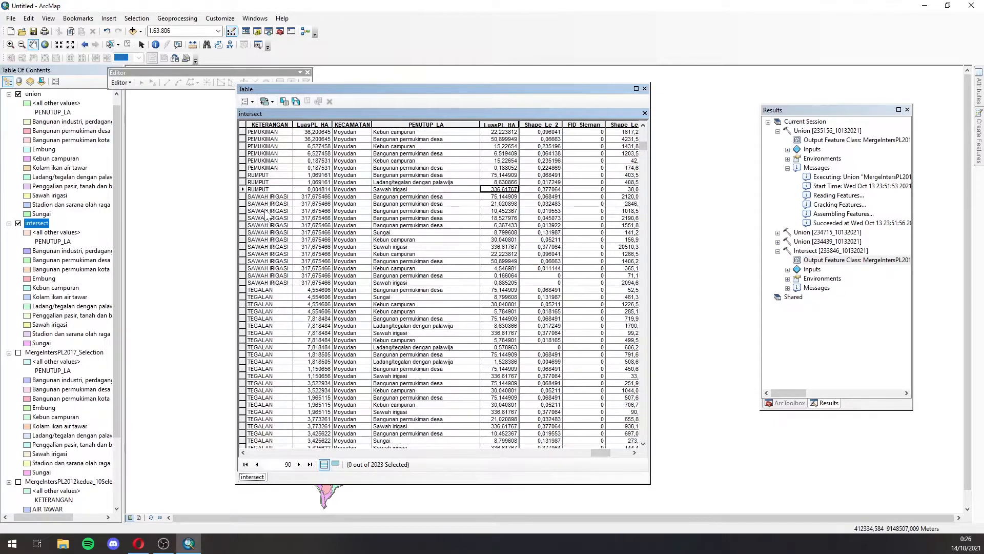
click(277, 198)
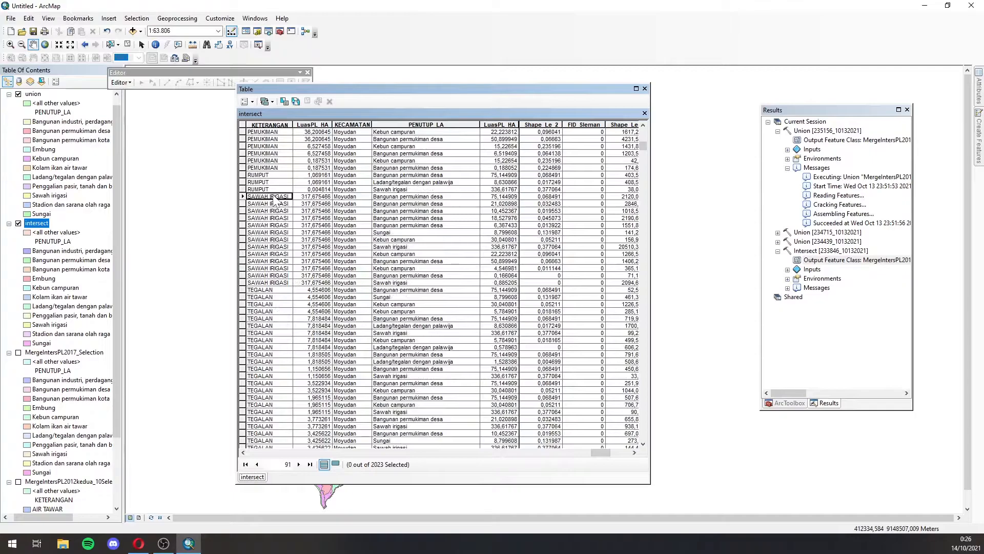
click(276, 282)
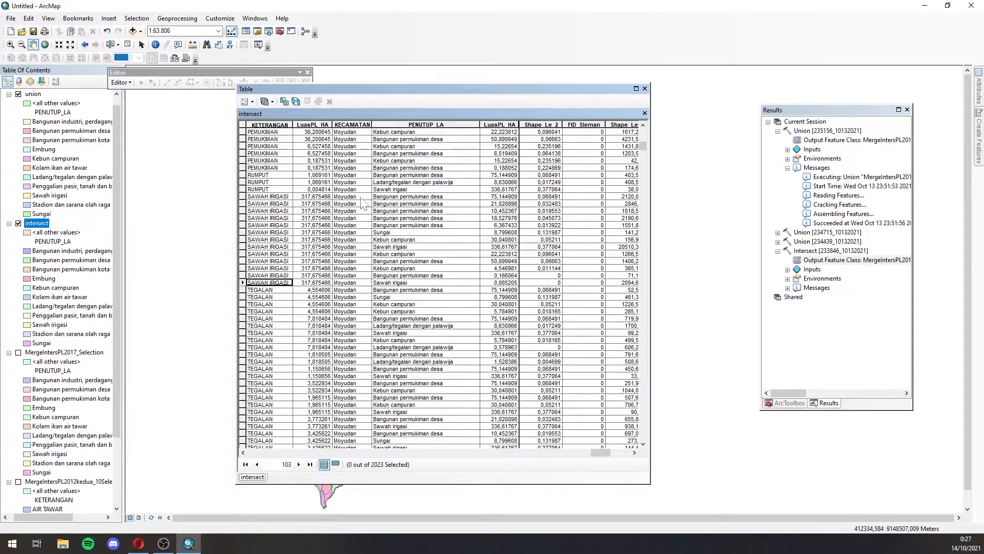
click(408, 197)
click(405, 225)
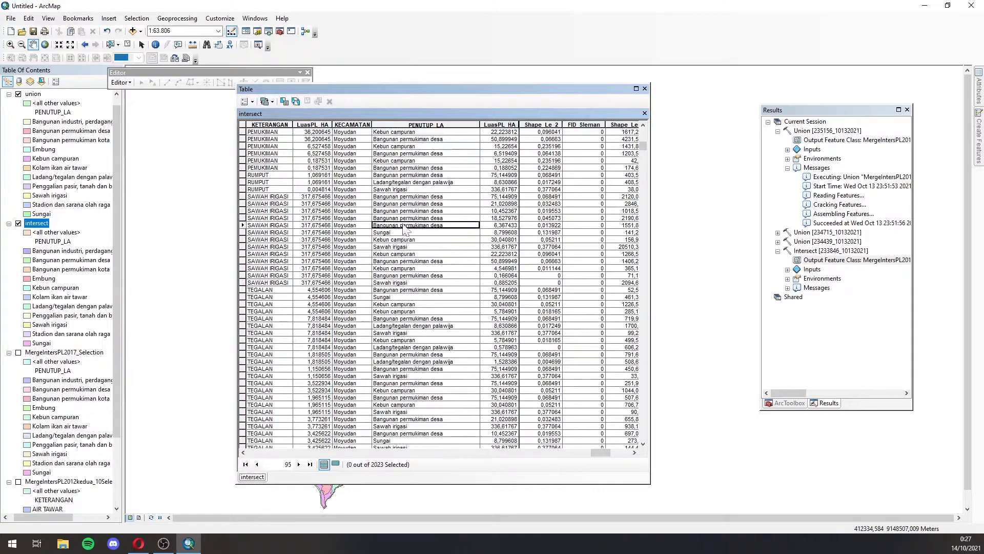
click(415, 197)
click(387, 226)
Compare the two LuasPL_HA areas of the Moyudan SAWAH IRIGASI records classed as Bangunan permukiman desa.
click(325, 198)
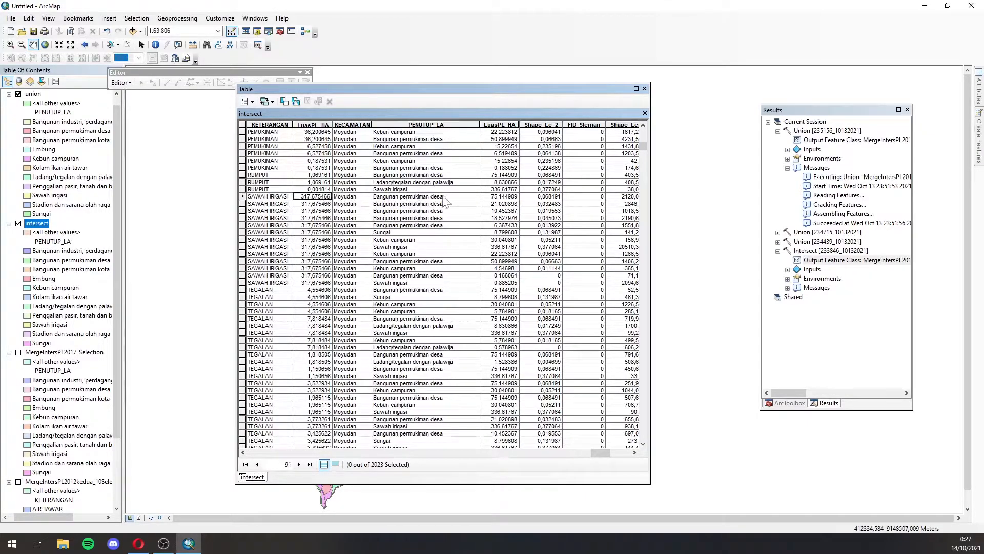
click(492, 198)
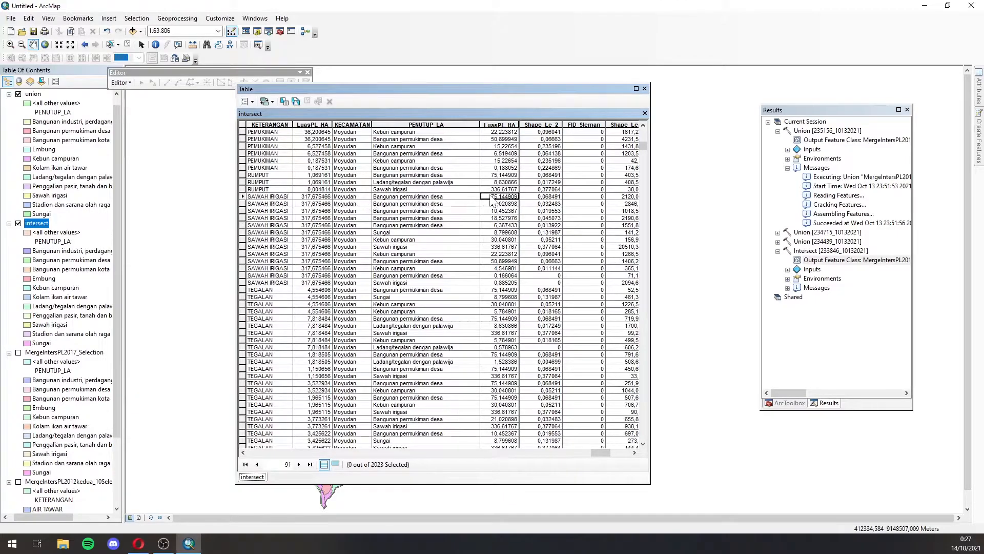
click(326, 199)
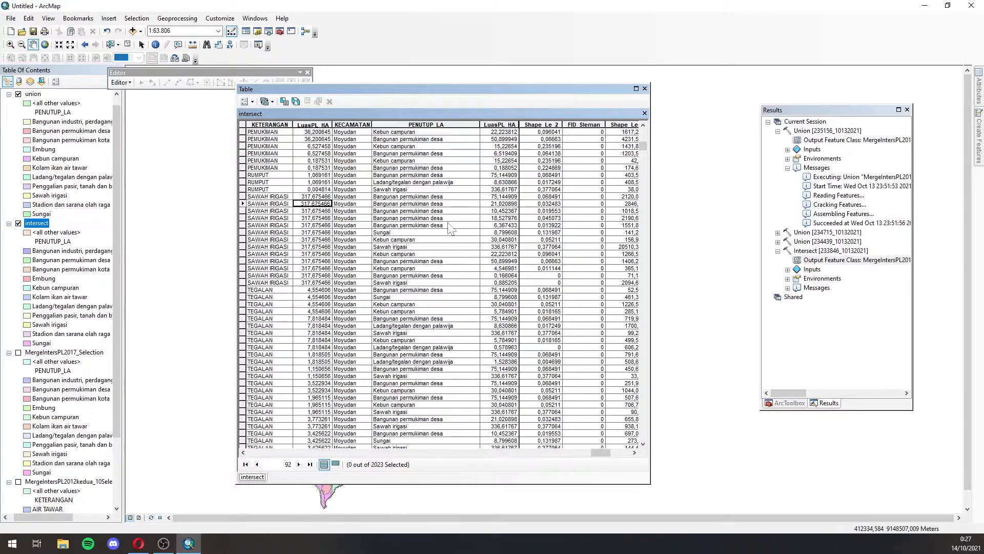
click(436, 226)
click(325, 225)
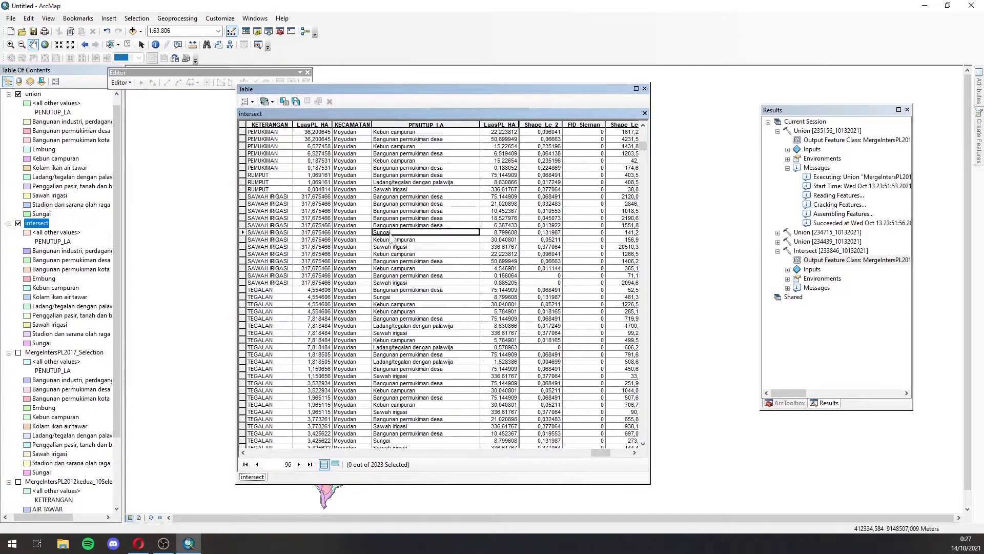
Compare the LuasPL_HA areas of the remaining Moyudan SAWAH IRIGASI records, including those classed as Sungai, Kebun campuran and Sawah irigasi.
click(484, 233)
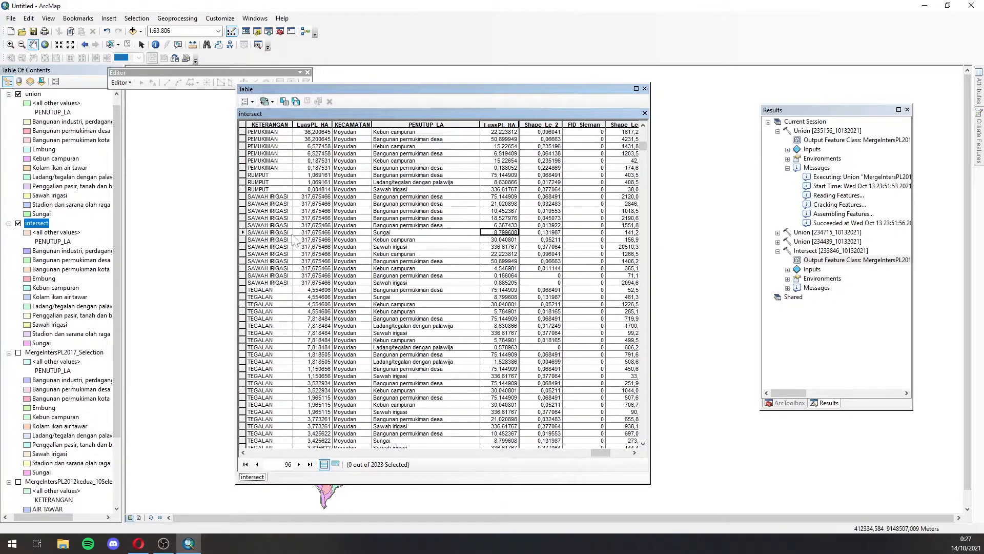
click(407, 248)
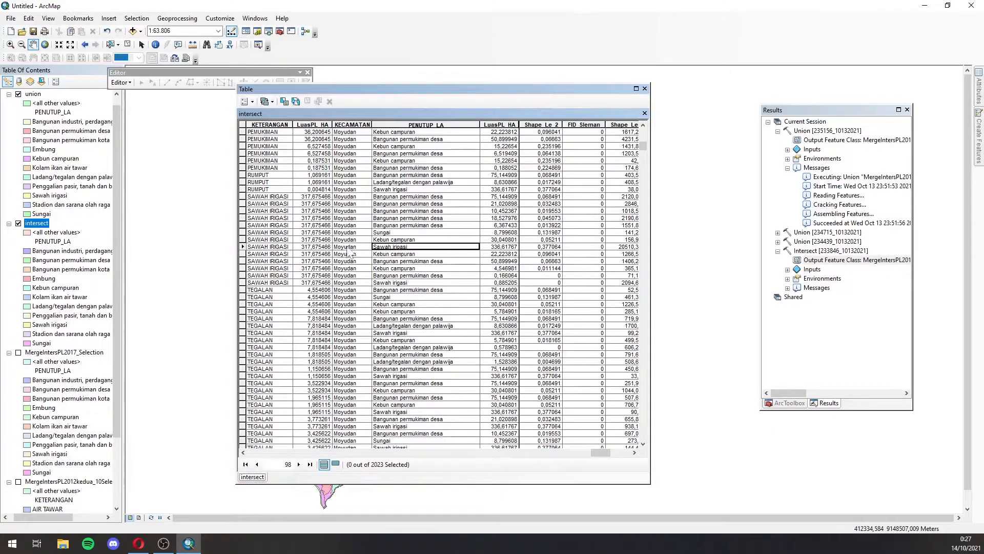
click(489, 247)
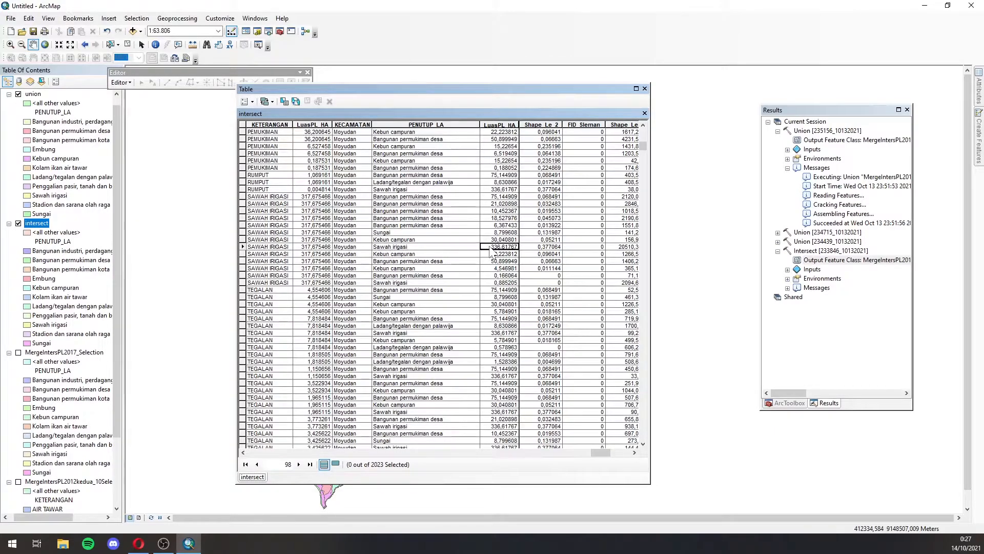
click(492, 240)
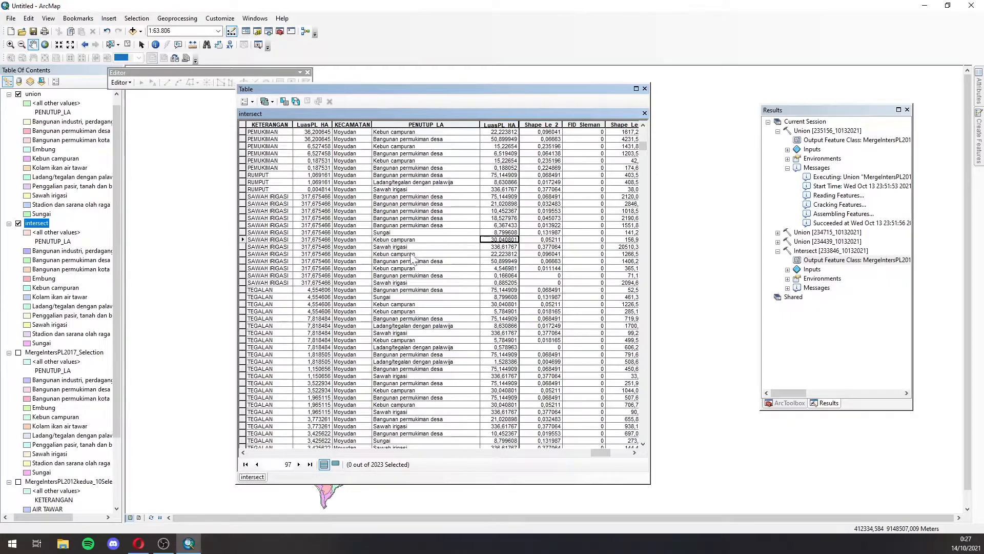
click(409, 275)
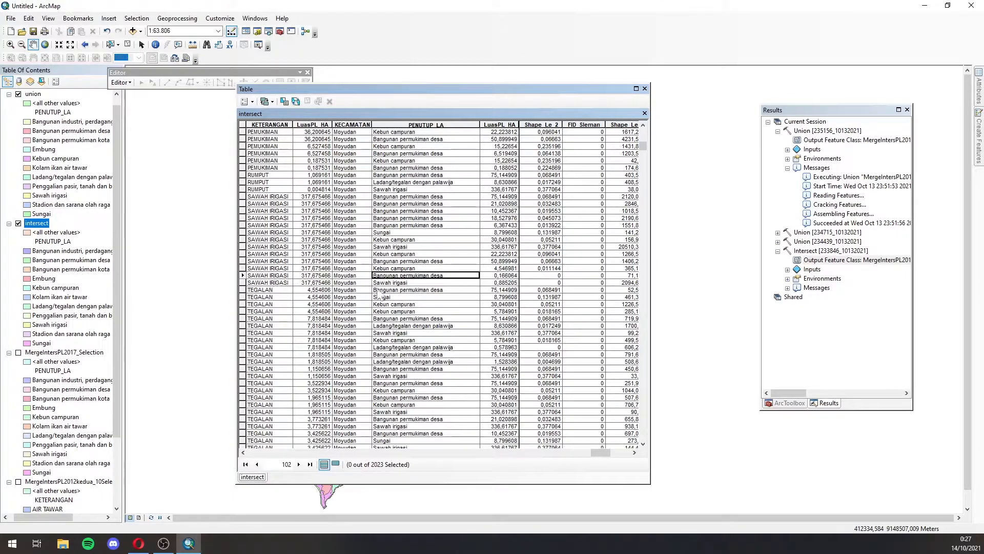
click(498, 283)
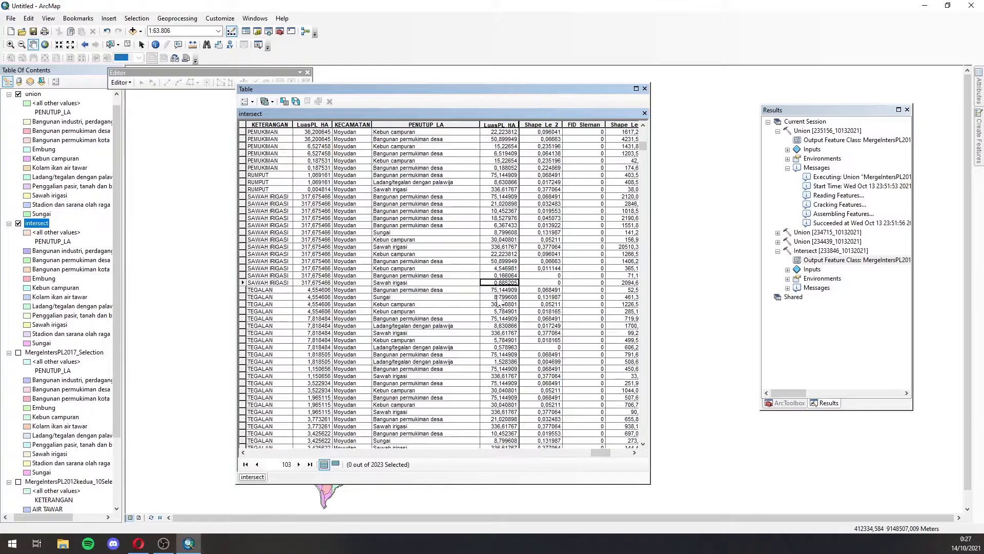
Examine which PENUTUP_LA classes the TEGALAN records of the Moyudan district fall into.
scroll(433, 336, down, 1)
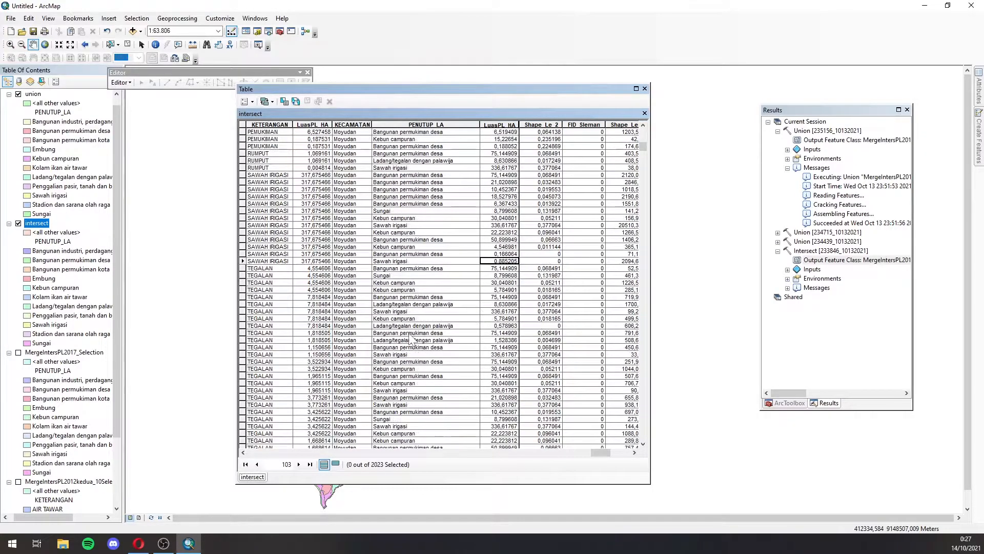
scroll(410, 339, down, 4)
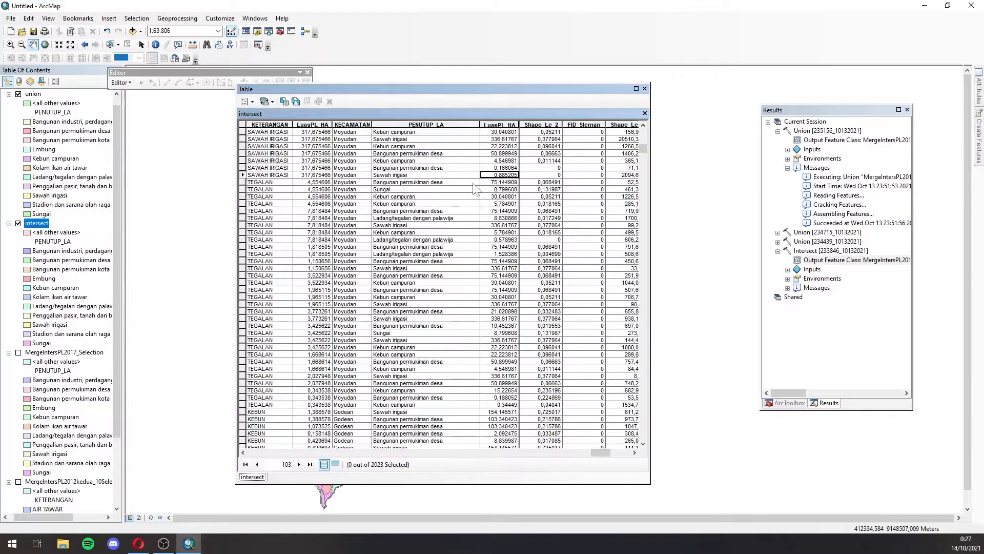
key(Down)
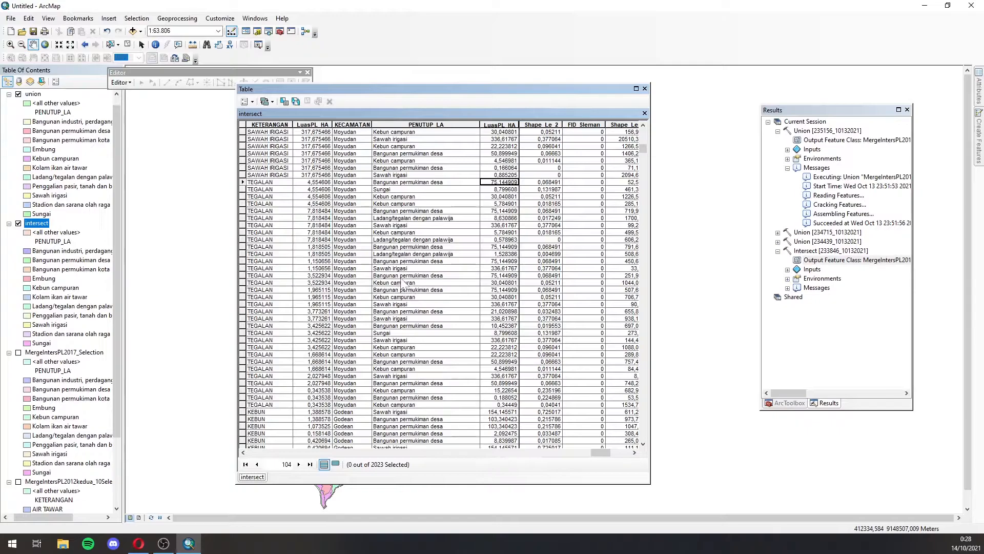
scroll(403, 285, down, 1)
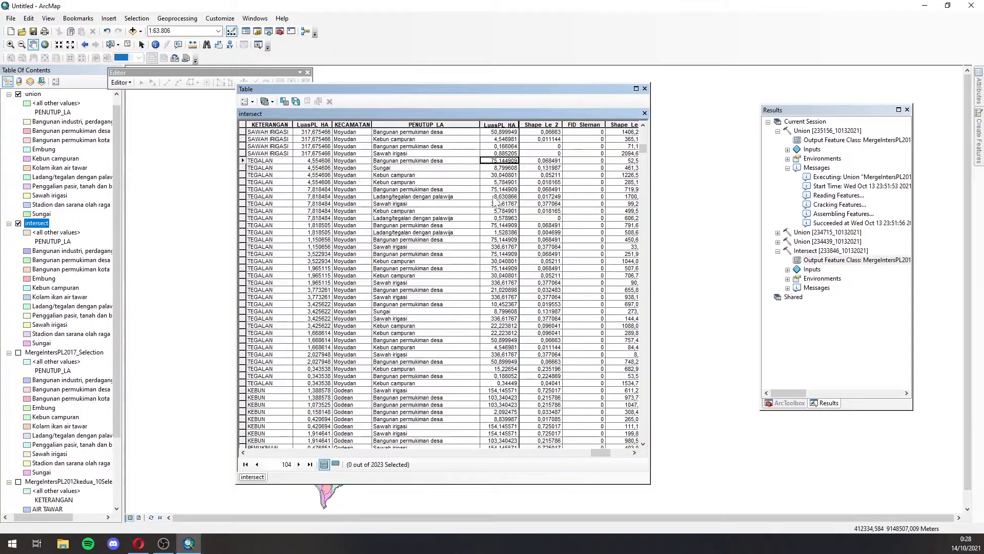
Check the second LuasPL_HA area of the individual Moyudan TEGALAN records against their PENUTUP_LA classes, down to the last one.
click(506, 233)
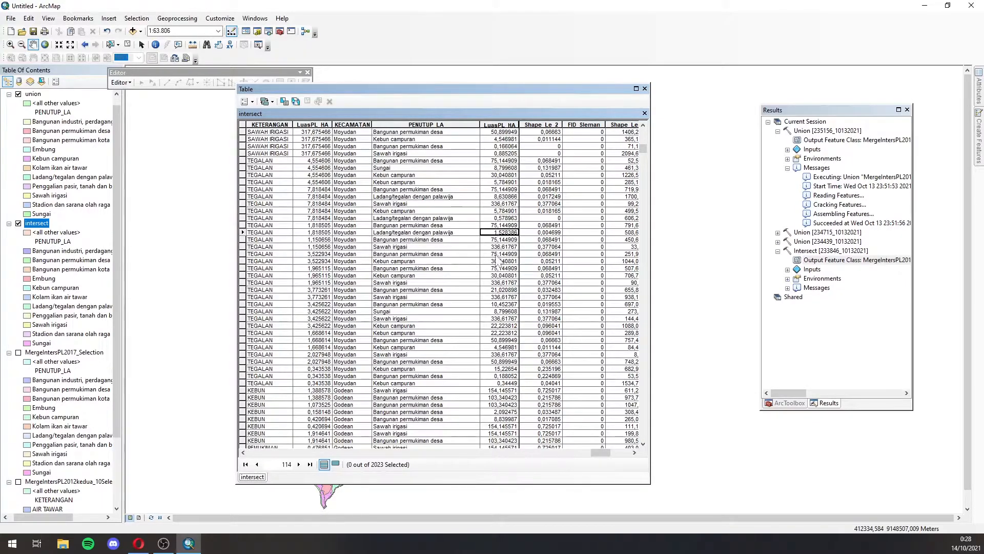
click(498, 311)
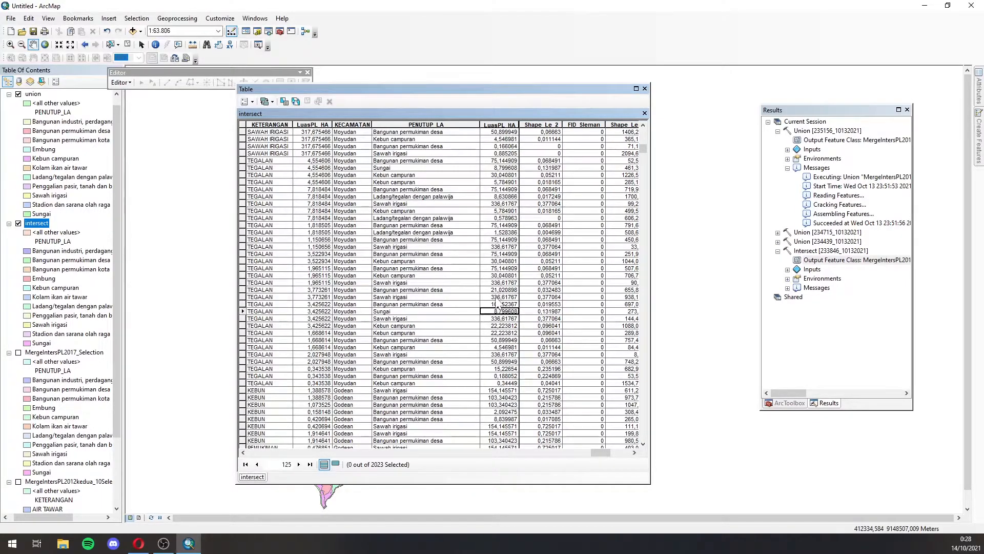
click(498, 298)
click(500, 290)
click(503, 275)
click(505, 261)
click(504, 304)
click(506, 333)
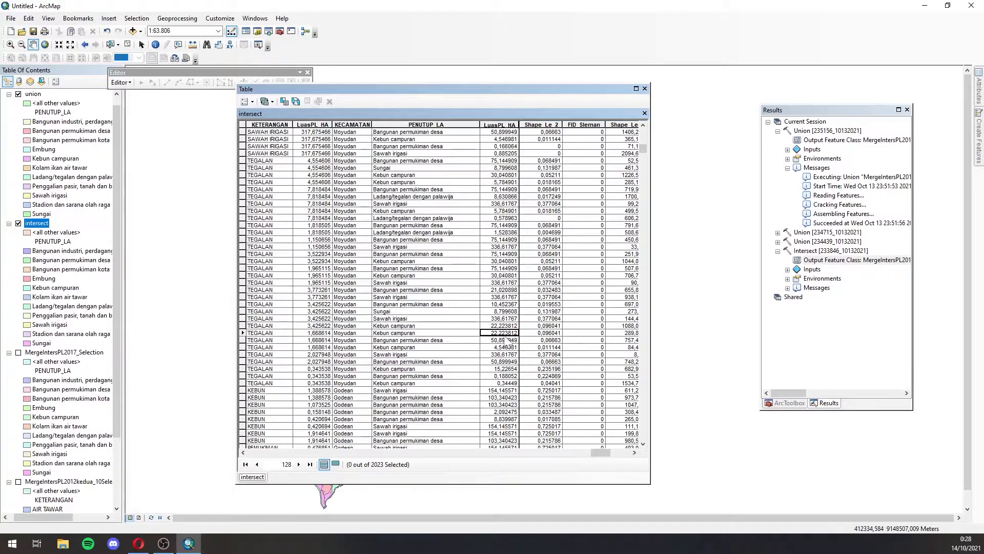
click(496, 369)
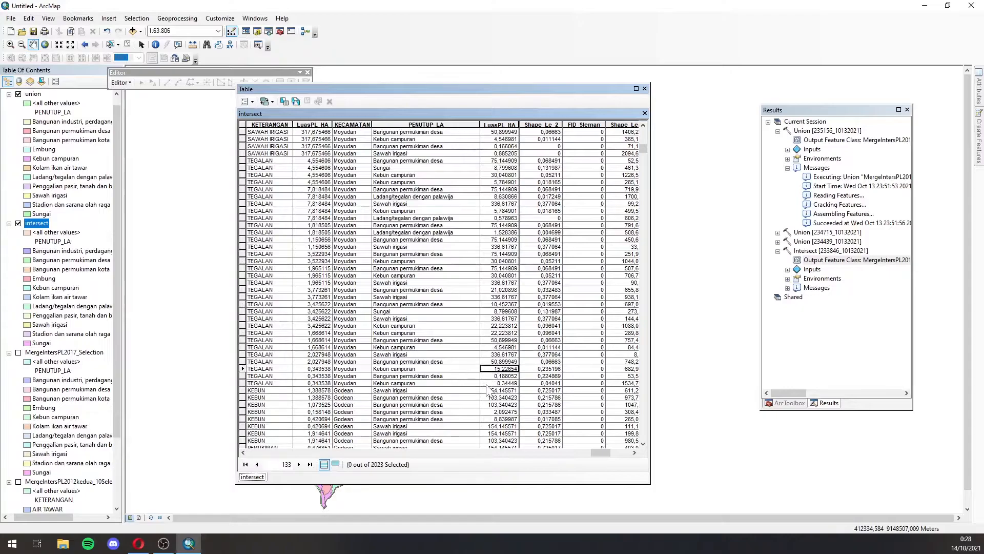
click(489, 384)
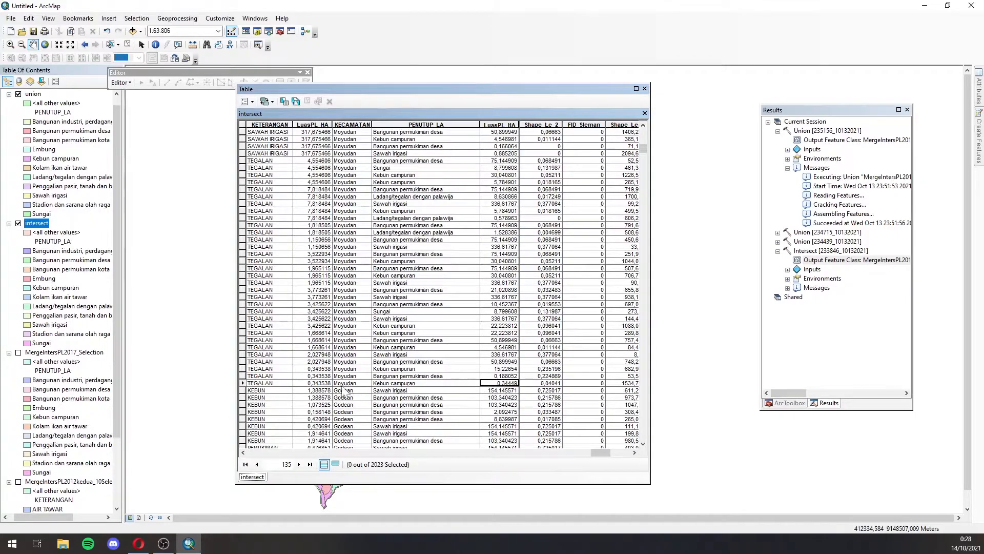
Look over the Godean KEBUN and PEMUKIMAN records, recheck the last Moyudan TEGALAN record, and return to the start of the intersect table.
scroll(317, 394, down, 7)
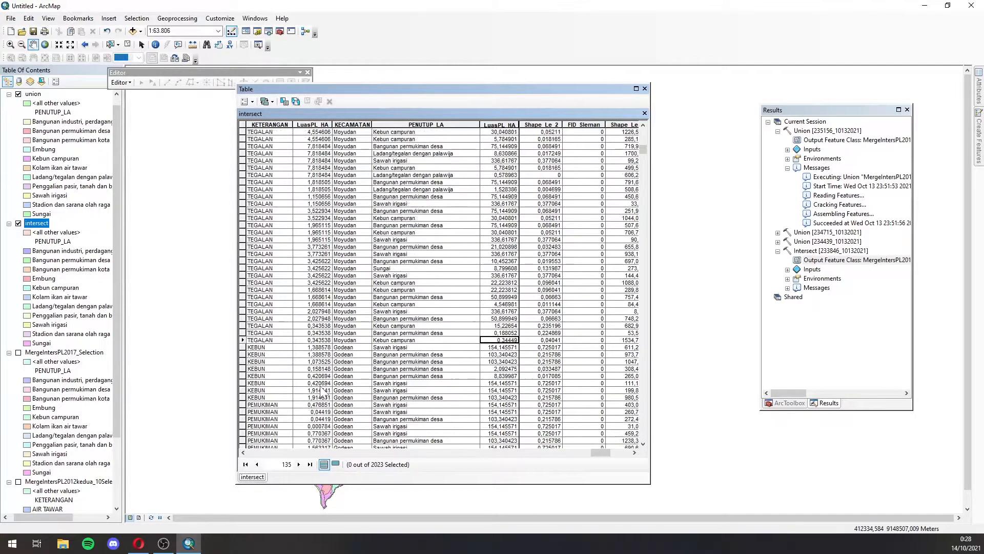
scroll(314, 390, down, 2)
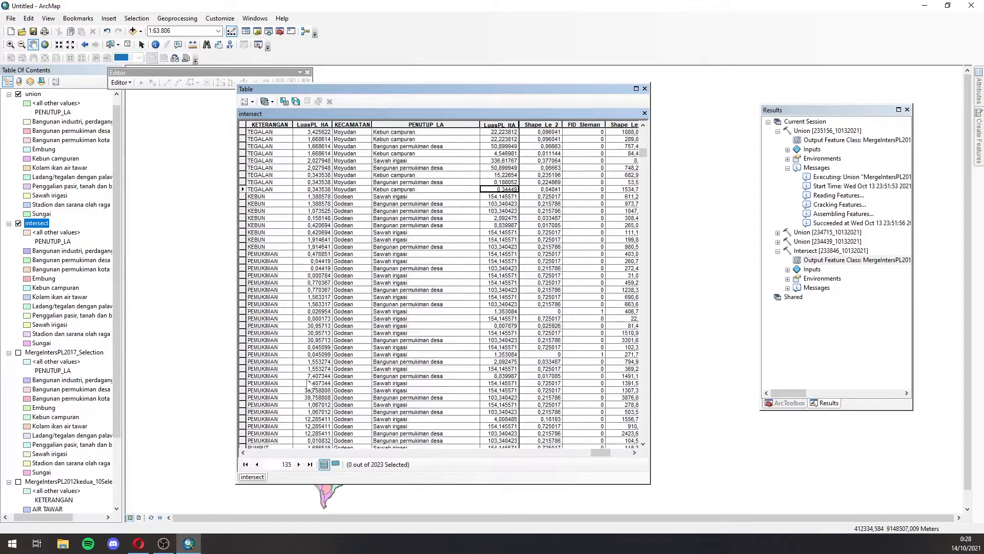
scroll(307, 382, up, 3)
click(313, 254)
click(427, 255)
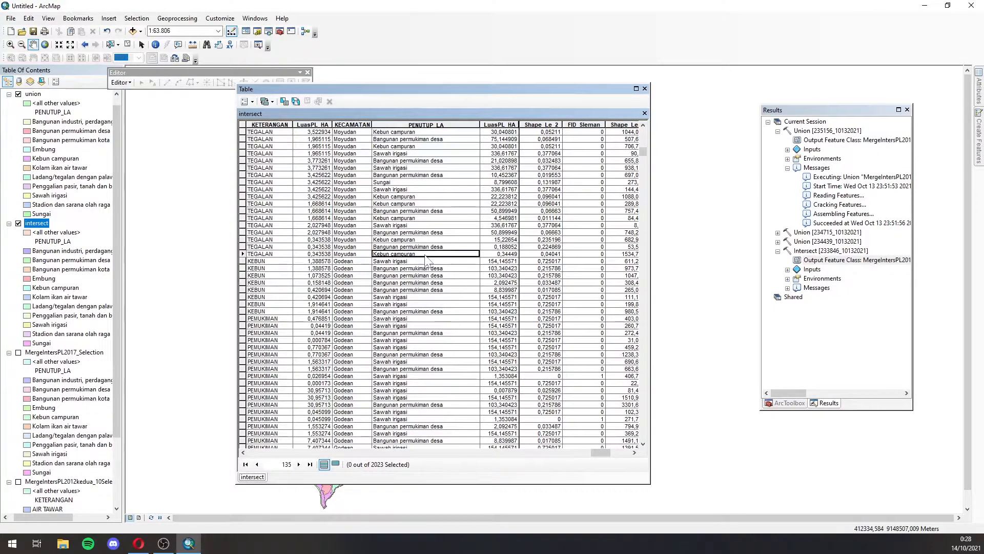
scroll(446, 359, up, 15)
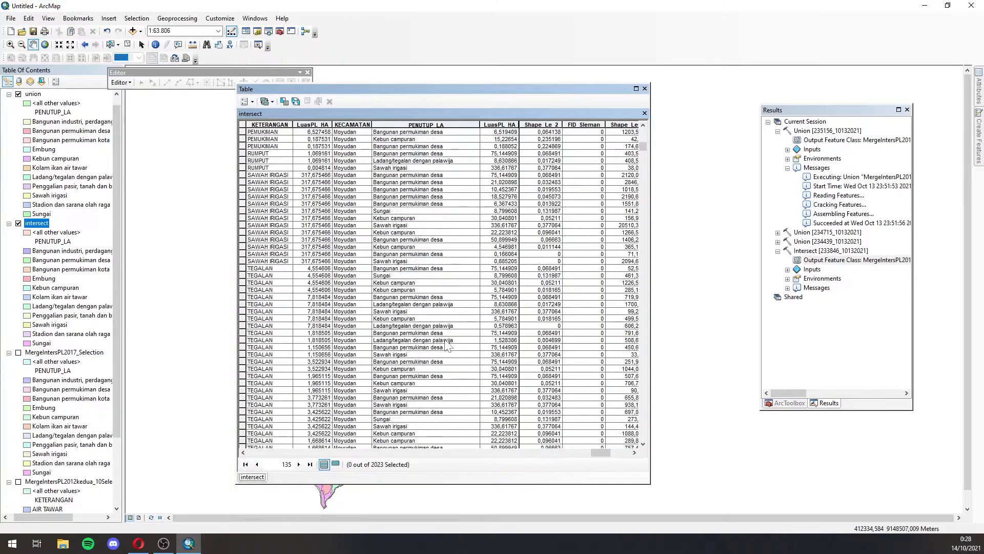
scroll(446, 346, up, 15)
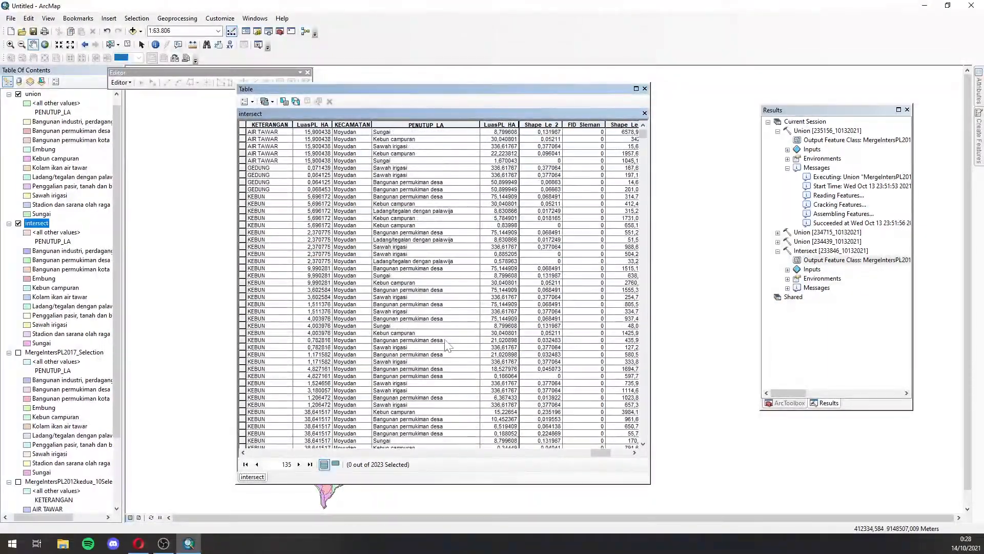